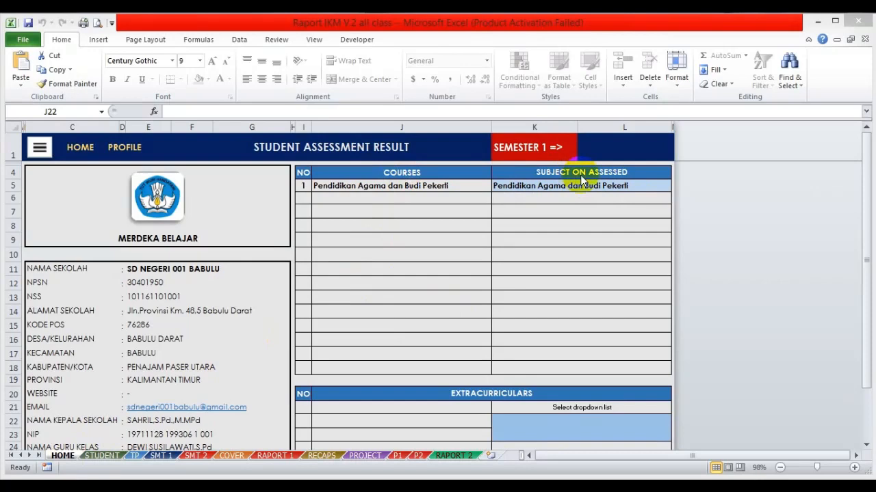
- Check the first course entry on the HOME sheet and the options offered for its assessed subject
{"action": "left_click", "coordinate": [367, 185]}
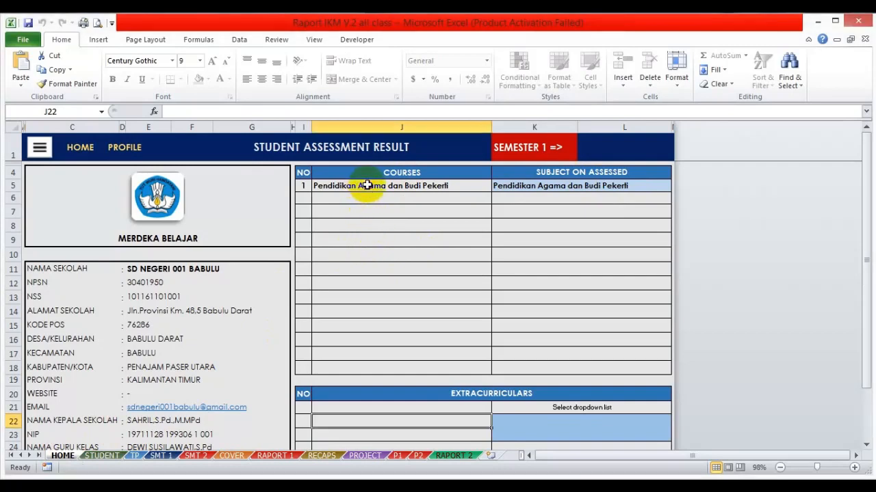
{"action": "left_click", "coordinate": [367, 185]}
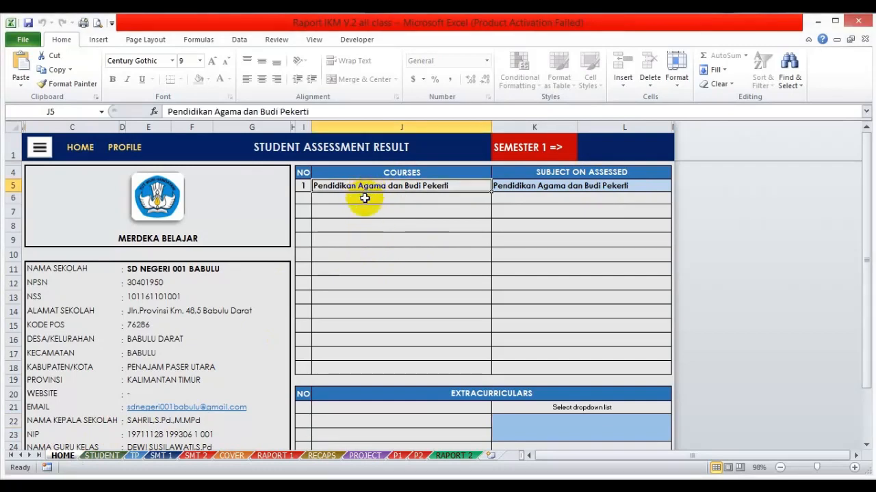
{"action": "left_click", "coordinate": [520, 191]}
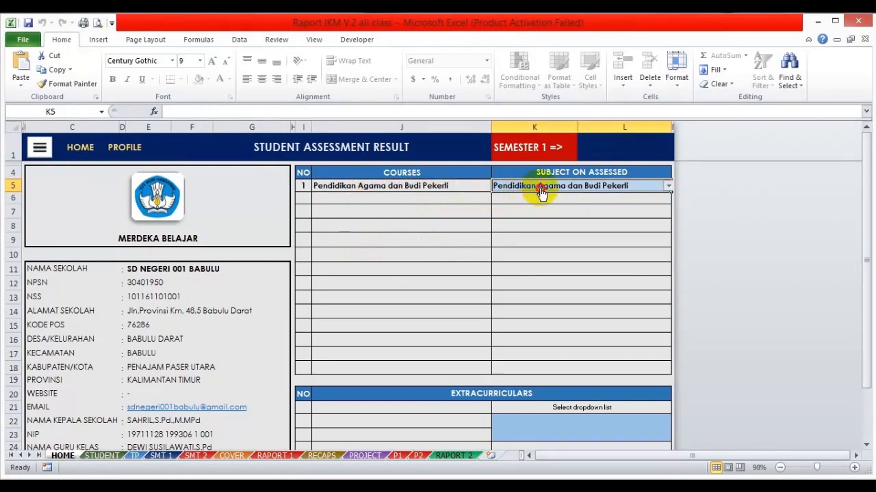
{"action": "key", "text": "alt+Down"}
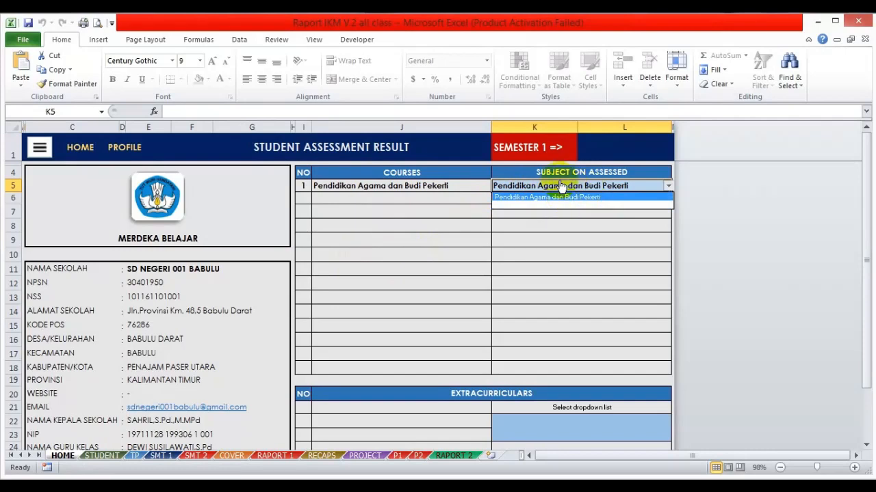
{"action": "left_click", "coordinate": [560, 186]}
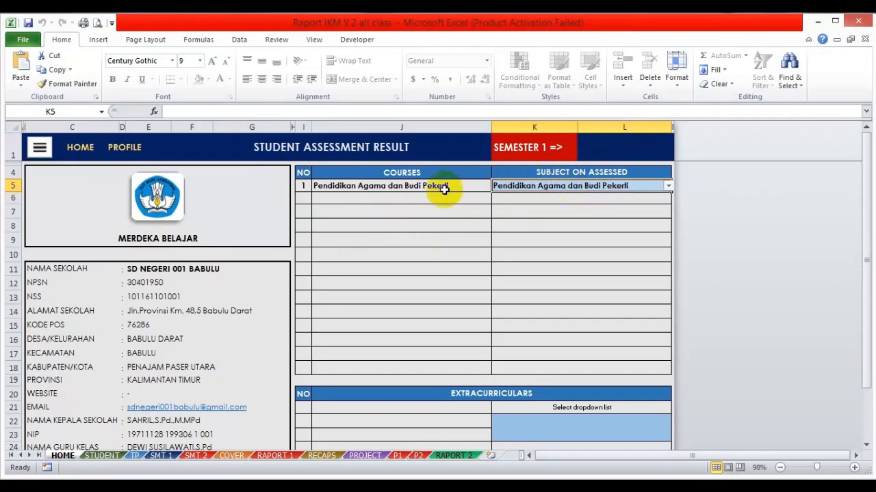
{"action": "scroll", "coordinate": [434, 198], "scroll_direction": "down", "scroll_amount": 1}
{"action": "scroll", "coordinate": [433, 197], "scroll_direction": "up", "scroll_amount": 1}
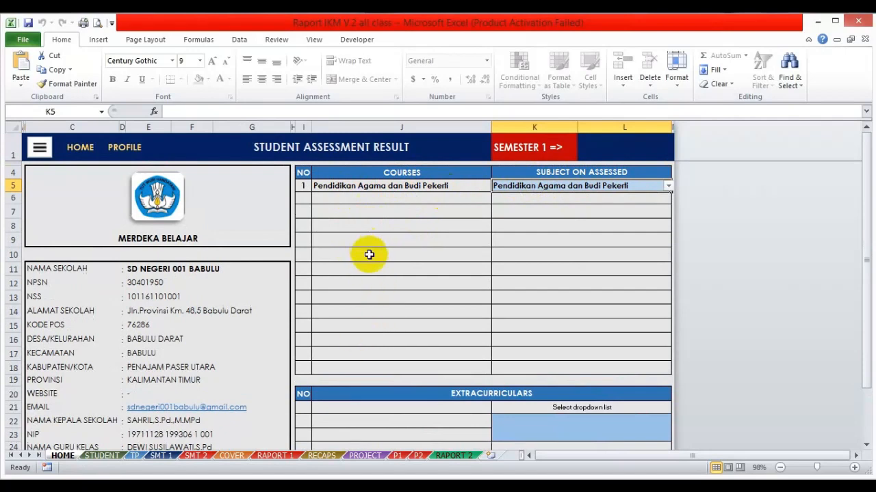
{"action": "scroll", "coordinate": [391, 254], "scroll_direction": "down", "scroll_amount": 1}
{"action": "scroll", "coordinate": [390, 254], "scroll_direction": "up", "scroll_amount": 1}
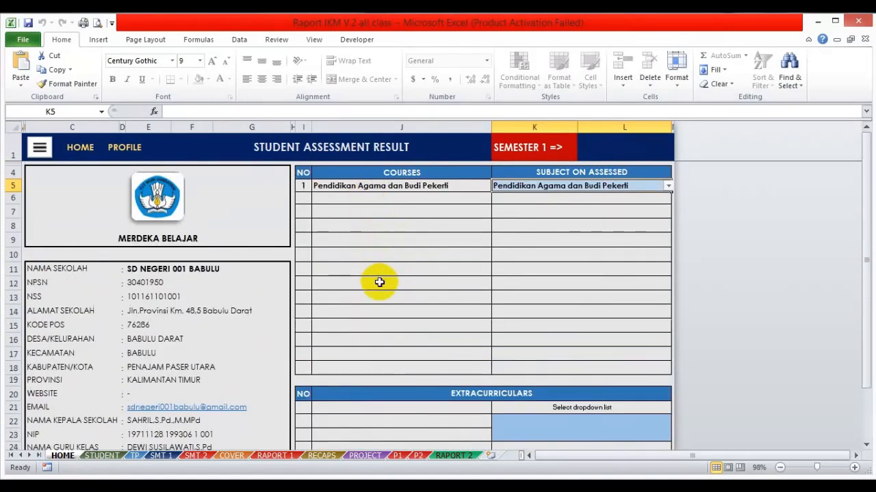
{"action": "scroll", "coordinate": [378, 282], "scroll_direction": "down", "scroll_amount": 1}
{"action": "scroll", "coordinate": [376, 282], "scroll_direction": "up", "scroll_amount": 1}
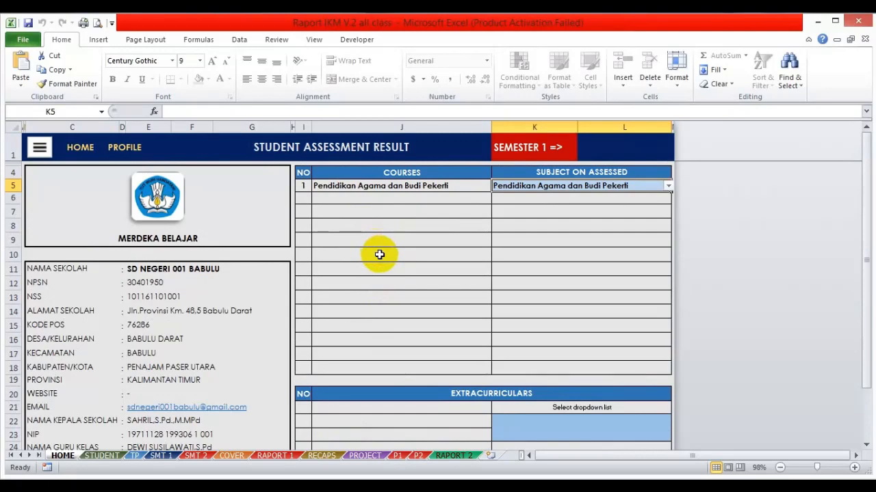
{"action": "scroll", "coordinate": [379, 254], "scroll_direction": "down", "scroll_amount": 3}
{"action": "scroll", "coordinate": [379, 255], "scroll_direction": "up", "scroll_amount": 3}
{"action": "scroll", "coordinate": [379, 254], "scroll_direction": "down", "scroll_amount": 3}
{"action": "scroll", "coordinate": [379, 254], "scroll_direction": "up", "scroll_amount": 3}
{"action": "scroll", "coordinate": [272, 375], "scroll_direction": "down", "scroll_amount": 1}
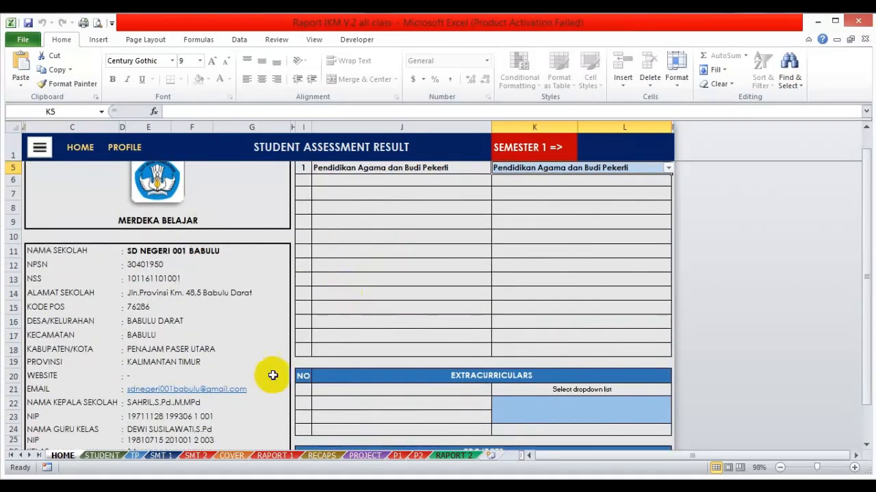
- Look over the STUDENT sheet, and compare the subject heading on the TP sheet with the first course on the HOME sheet
{"action": "left_click", "coordinate": [101, 456]}
{"action": "scroll", "coordinate": [175, 272], "scroll_direction": "up", "scroll_amount": 1}
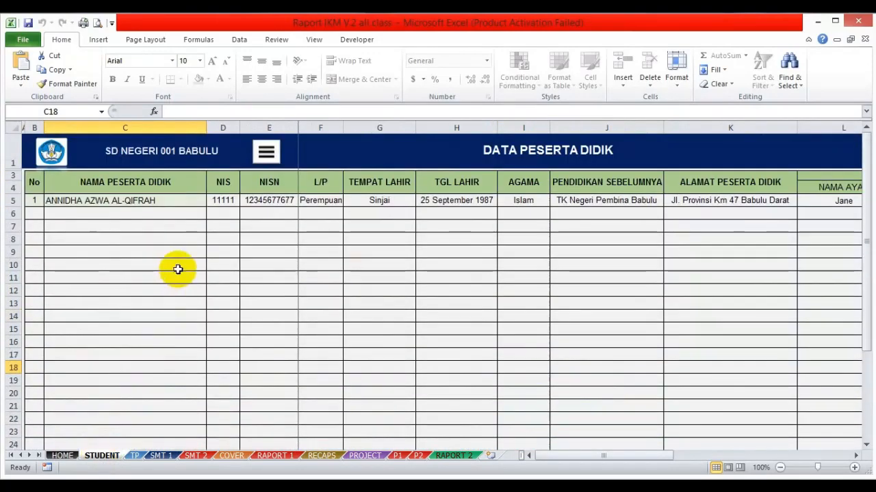
{"action": "scroll", "coordinate": [177, 270], "scroll_direction": "down", "scroll_amount": 1}
{"action": "scroll", "coordinate": [178, 270], "scroll_direction": "up", "scroll_amount": 1}
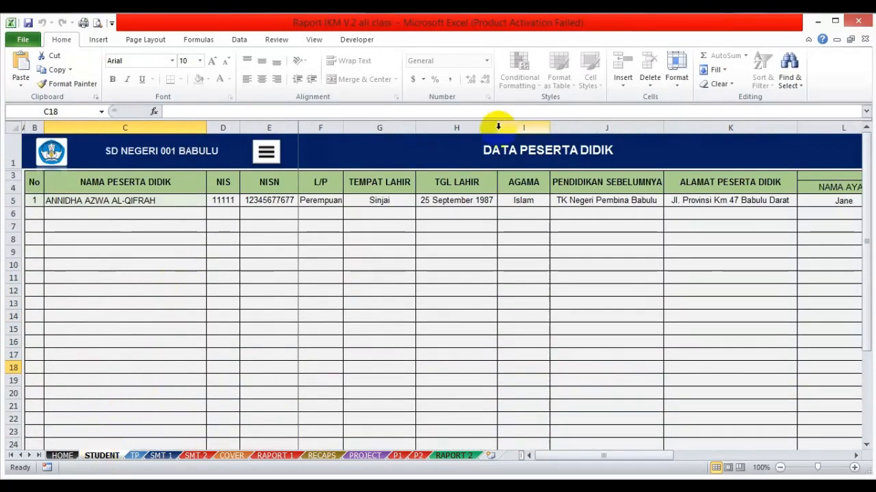
{"action": "left_click", "coordinate": [135, 456]}
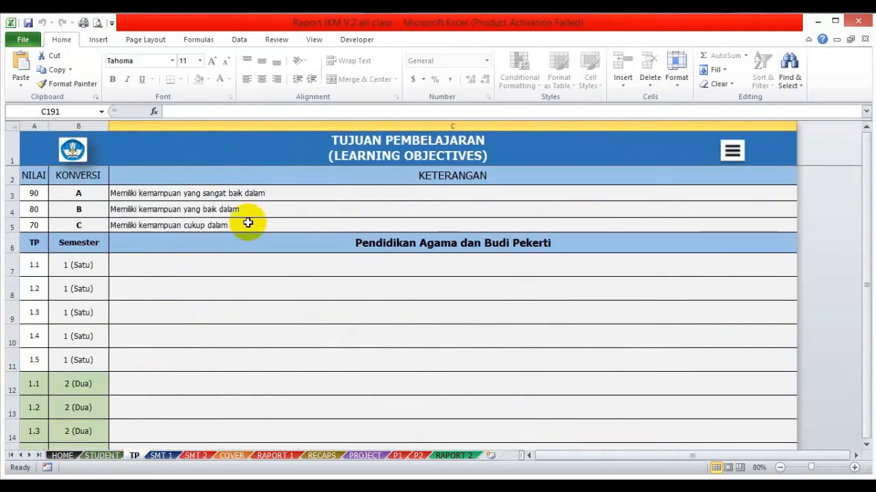
{"action": "scroll", "coordinate": [248, 223], "scroll_direction": "down", "scroll_amount": 2}
{"action": "scroll", "coordinate": [241, 236], "scroll_direction": "up", "scroll_amount": 2}
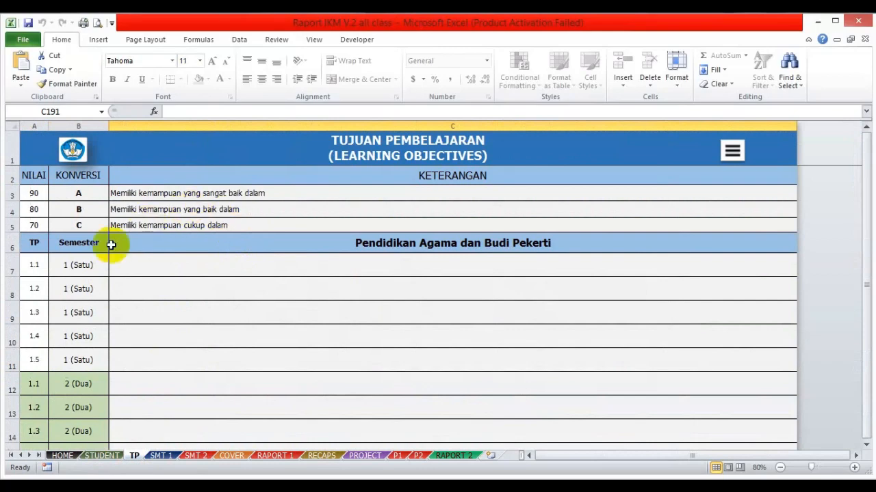
{"action": "left_click", "coordinate": [63, 456]}
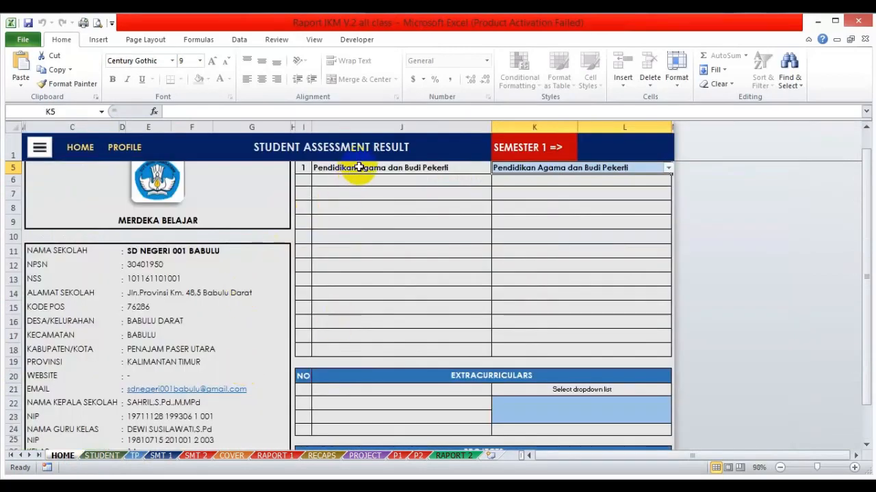
{"action": "scroll", "coordinate": [359, 171], "scroll_direction": "up", "scroll_amount": 1}
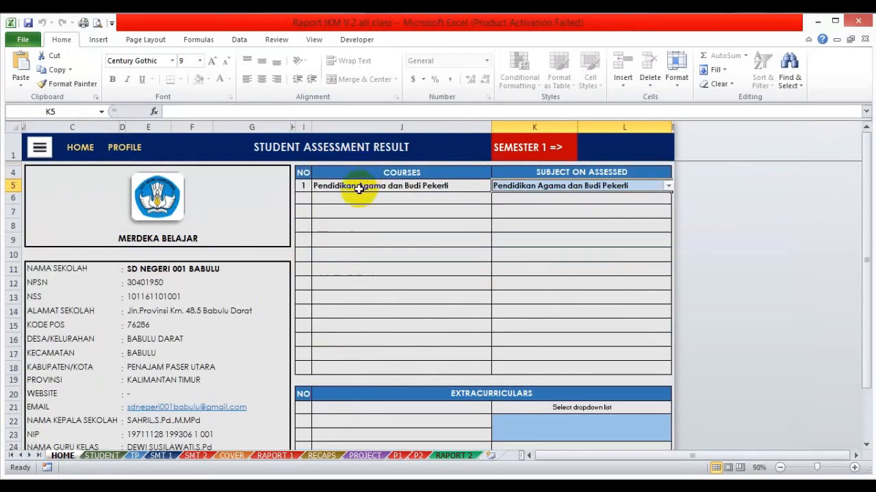
{"action": "left_click", "coordinate": [358, 186]}
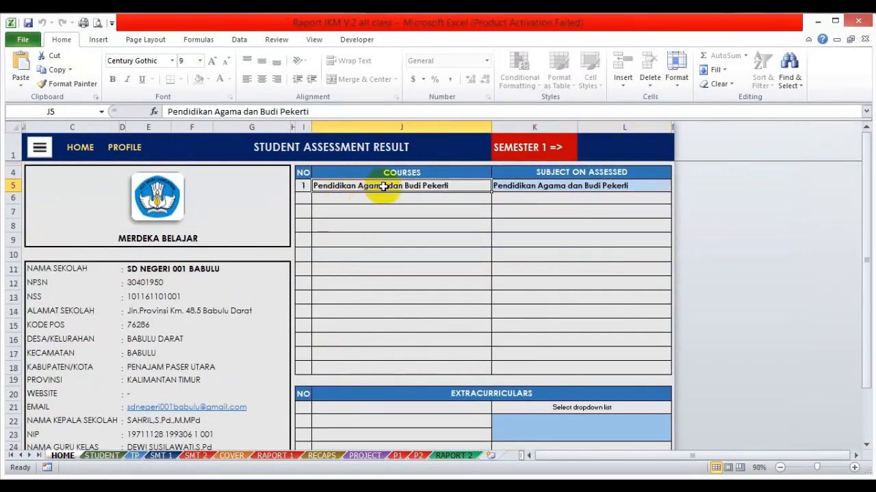
- Move the TP sheet between HOME and STUDENT, and look through its learning objectives sections
{"action": "left_click", "coordinate": [135, 457]}
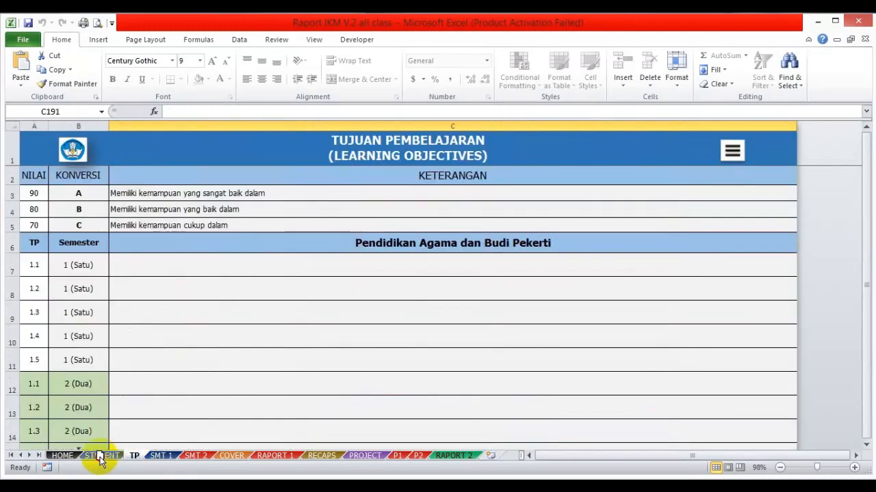
{"action": "mouse_move", "coordinate": [98, 462]}
{"action": "left_mouse_down"}
{"action": "mouse_move", "coordinate": [78, 455]}
{"action": "mouse_move", "coordinate": [88, 458]}
{"action": "left_mouse_up"}
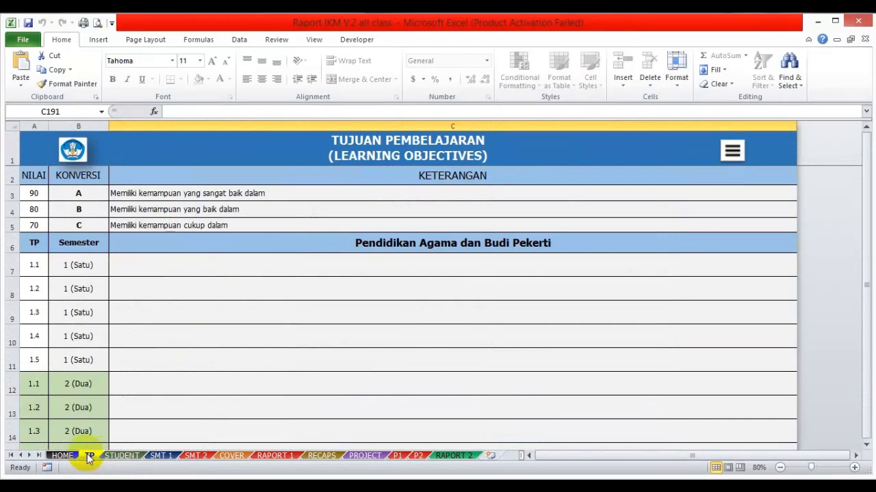
{"action": "scroll", "coordinate": [274, 301], "scroll_direction": "down", "scroll_amount": 1}
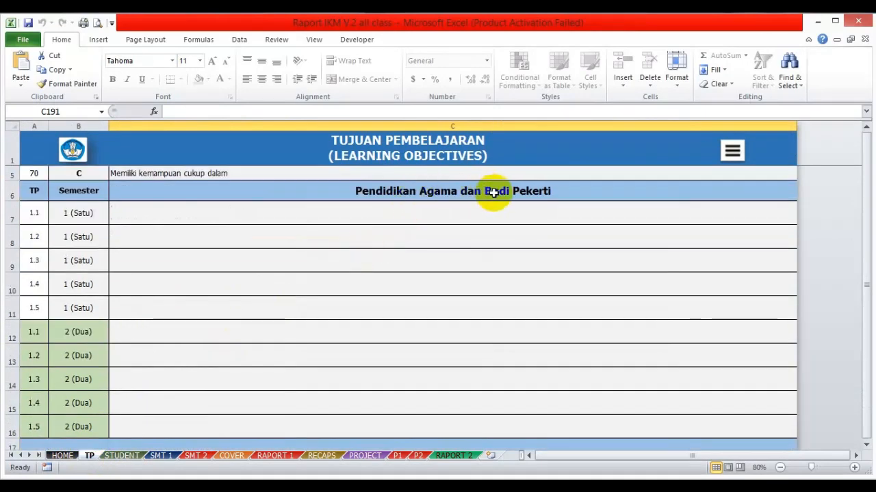
{"action": "scroll", "coordinate": [471, 219], "scroll_direction": "down", "scroll_amount": 1}
{"action": "scroll", "coordinate": [446, 242], "scroll_direction": "up", "scroll_amount": 3}
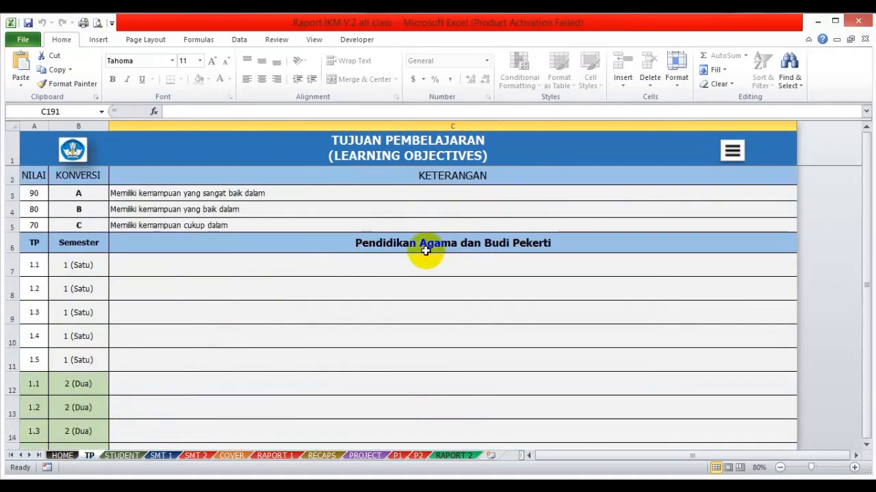
{"action": "scroll", "coordinate": [405, 257], "scroll_direction": "down", "scroll_amount": 1}
- Add PPKn as the second course on the HOME sheet and choose PPKn as its assessed subject
{"action": "left_click", "coordinate": [62, 455]}
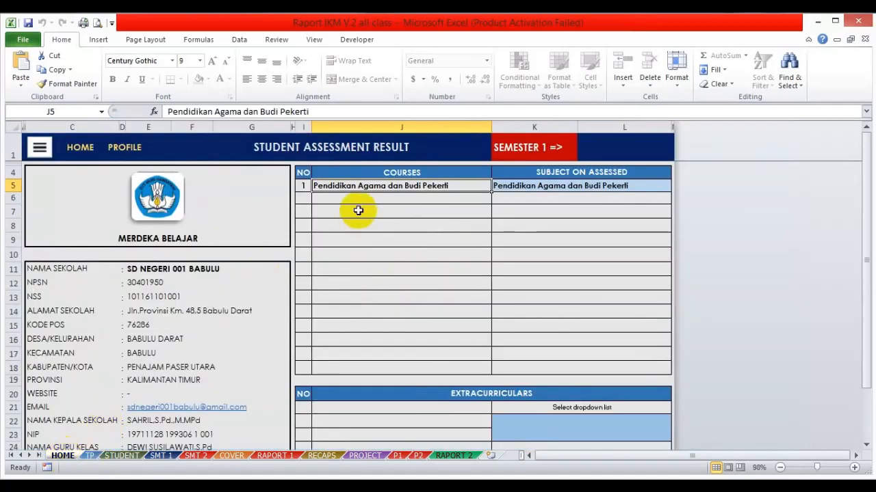
{"action": "left_click", "coordinate": [354, 200]}
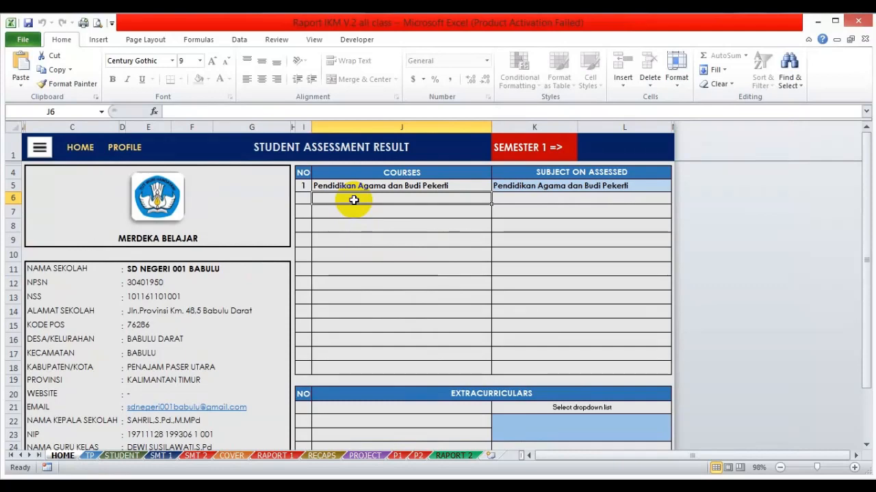
{"action": "type", "text": "P"}
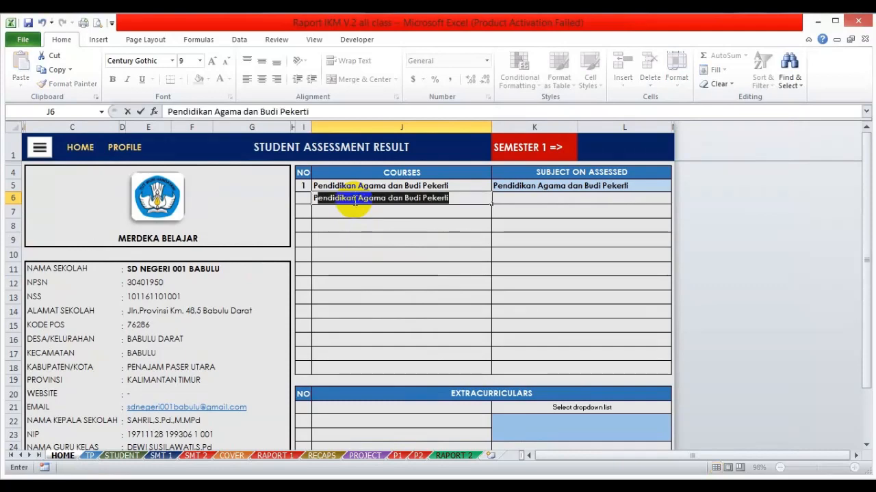
{"action": "type", "text": "PKn"}
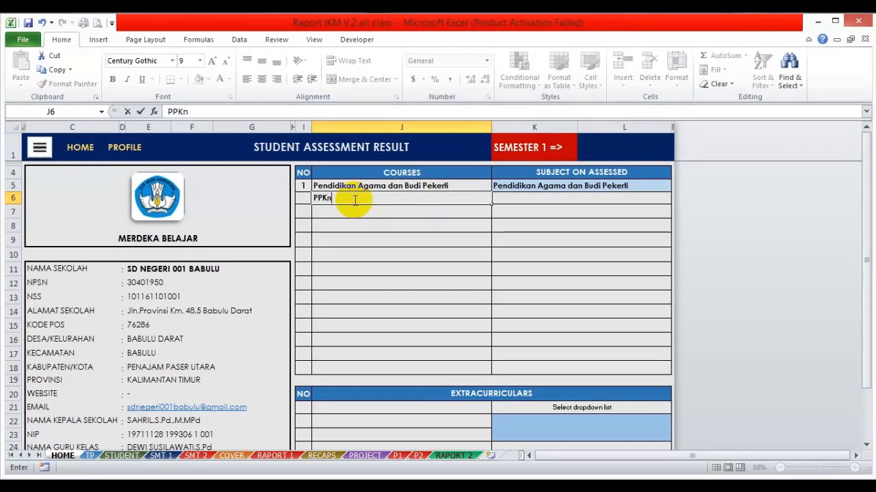
{"action": "key", "text": "Return"}
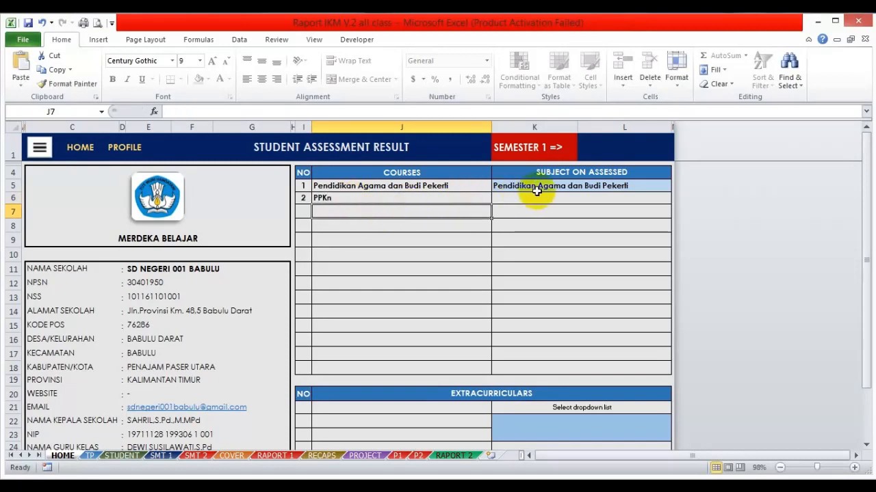
{"action": "left_click", "coordinate": [538, 199]}
{"action": "key", "text": "alt+Down"}
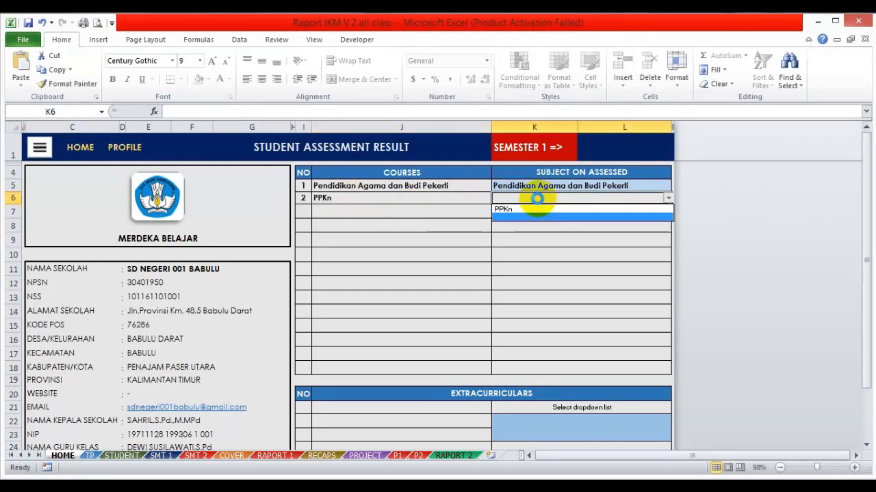
{"action": "left_click", "coordinate": [524, 209]}
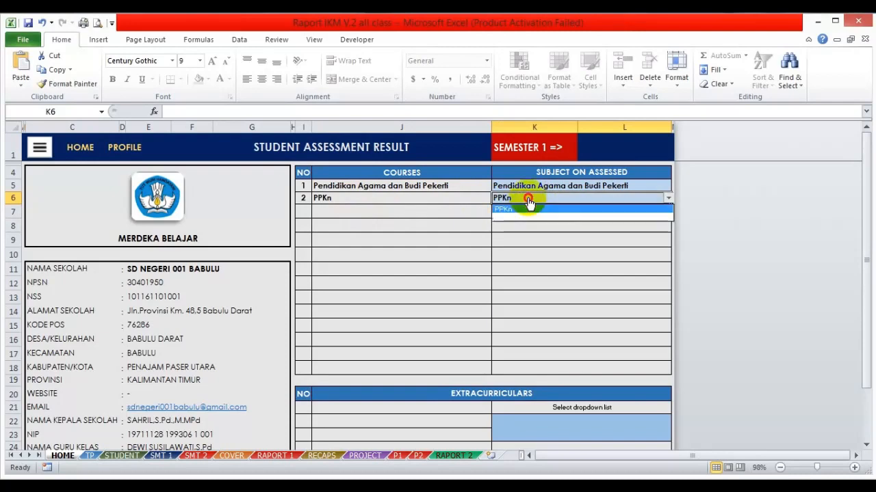
- Check the TP sheet for the learning objectives section of the PPKn course
{"action": "left_click", "coordinate": [90, 456]}
{"action": "scroll", "coordinate": [299, 280], "scroll_direction": "down", "scroll_amount": 3}
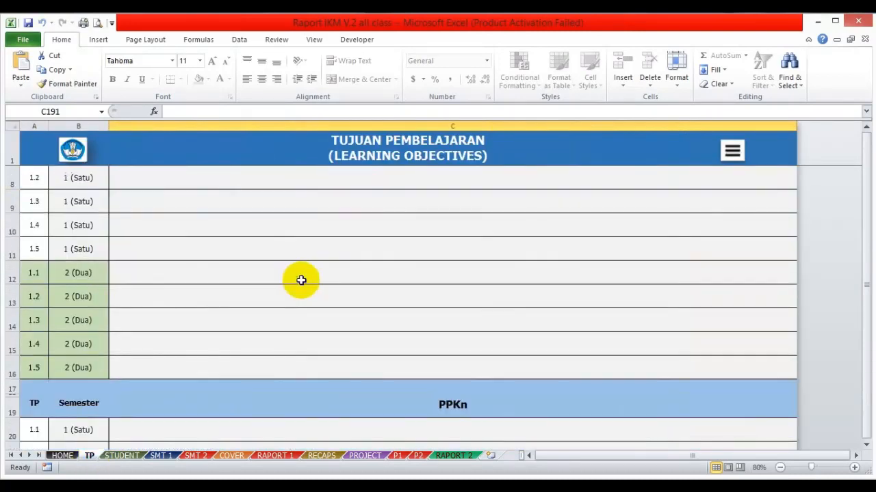
{"action": "left_click", "coordinate": [469, 260]}
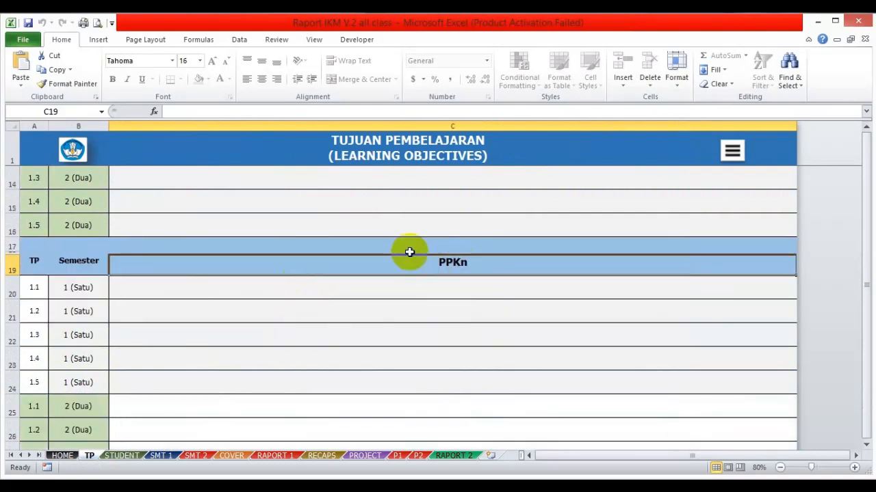
{"action": "left_click", "coordinate": [353, 241]}
{"action": "left_click", "coordinate": [450, 265]}
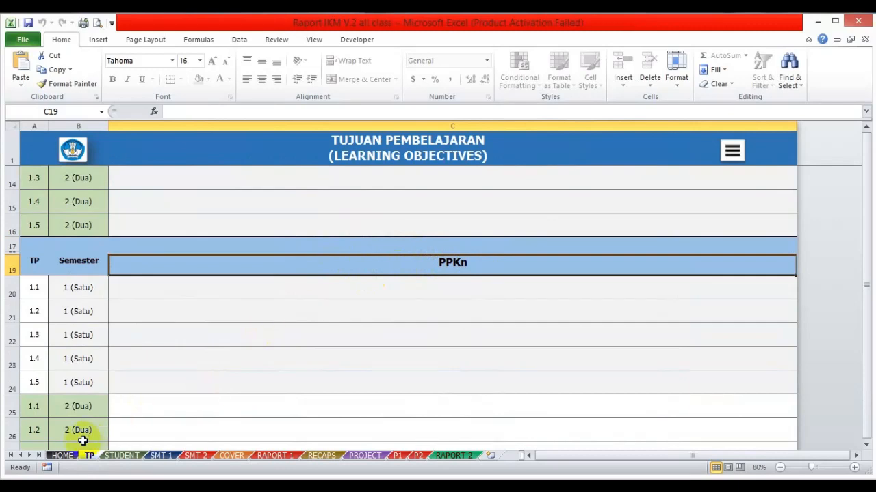
- Clear the PPKn course and its assessed subject on the HOME sheet, and return to the TP sheet to check its sections
{"action": "left_click", "coordinate": [61, 456]}
{"action": "left_click", "coordinate": [385, 199]}
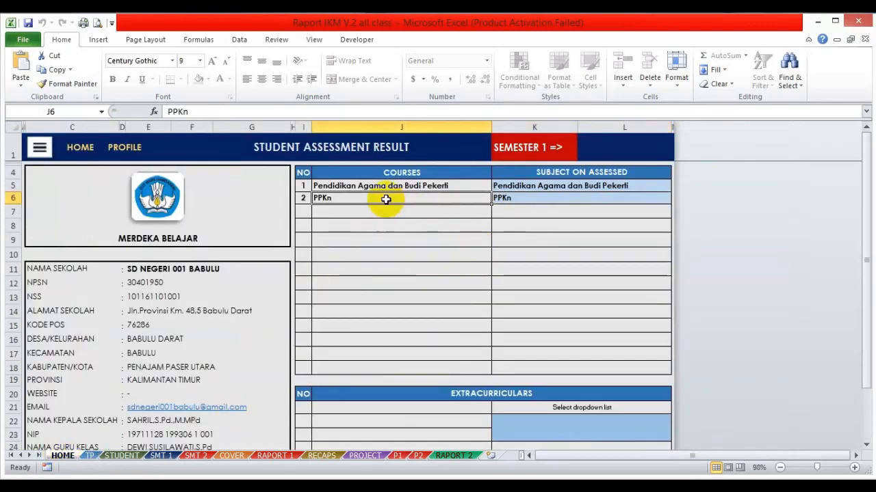
{"action": "key", "text": "Delete"}
{"action": "left_click", "coordinate": [372, 228]}
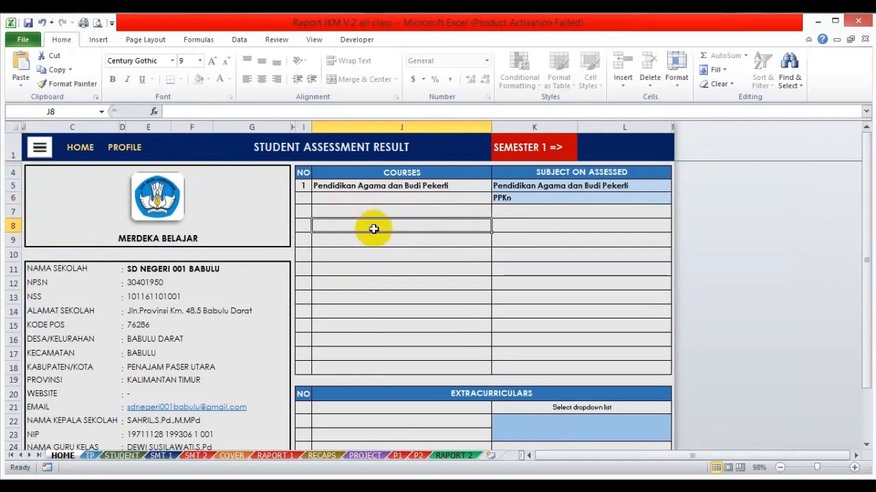
{"action": "left_click", "coordinate": [531, 200]}
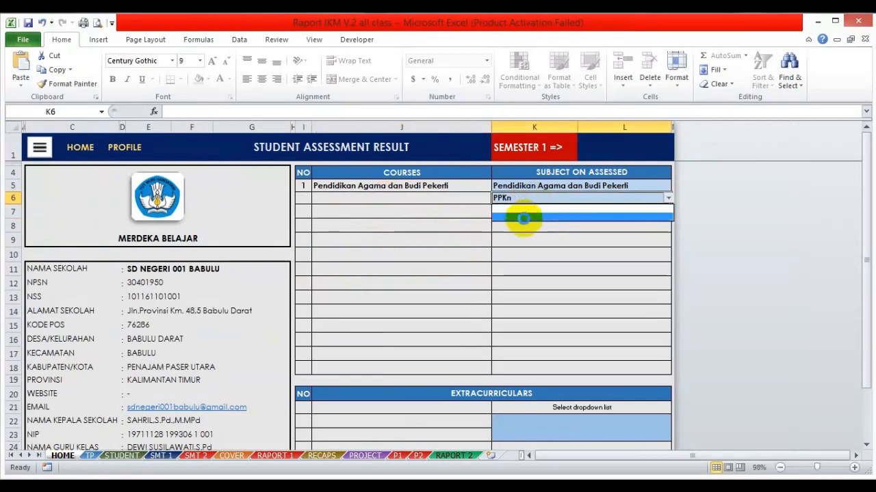
{"action": "left_click", "coordinate": [523, 217]}
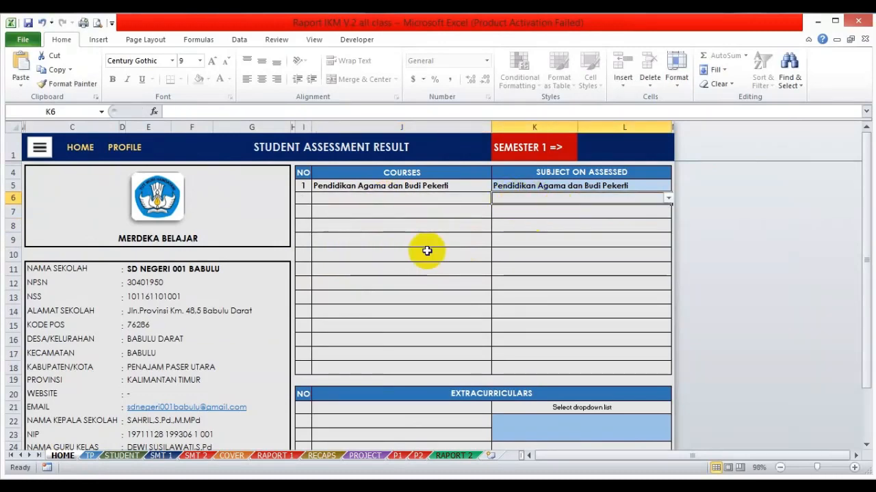
{"action": "left_click", "coordinate": [90, 456]}
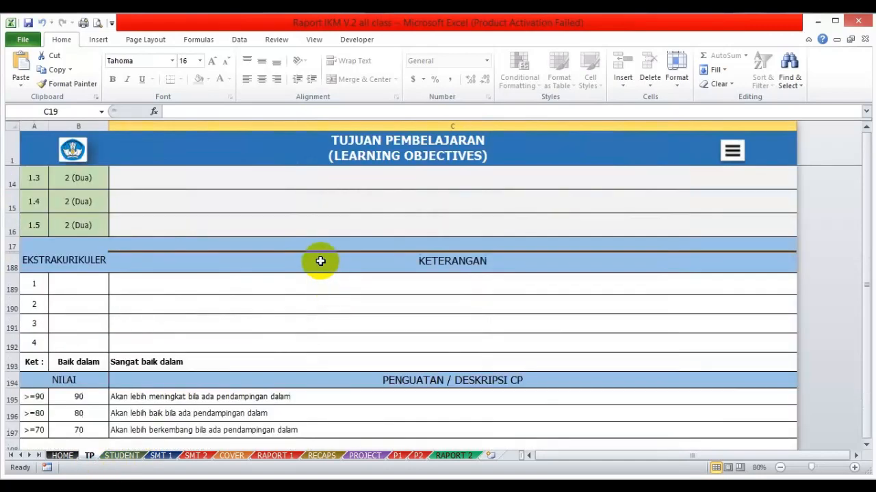
- Enter PPKn and Bahasa Indonesia as the second and third courses on the HOME sheet
{"action": "scroll", "coordinate": [320, 259], "scroll_direction": "up", "scroll_amount": 7}
{"action": "scroll", "coordinate": [320, 260], "scroll_direction": "up", "scroll_amount": 1}
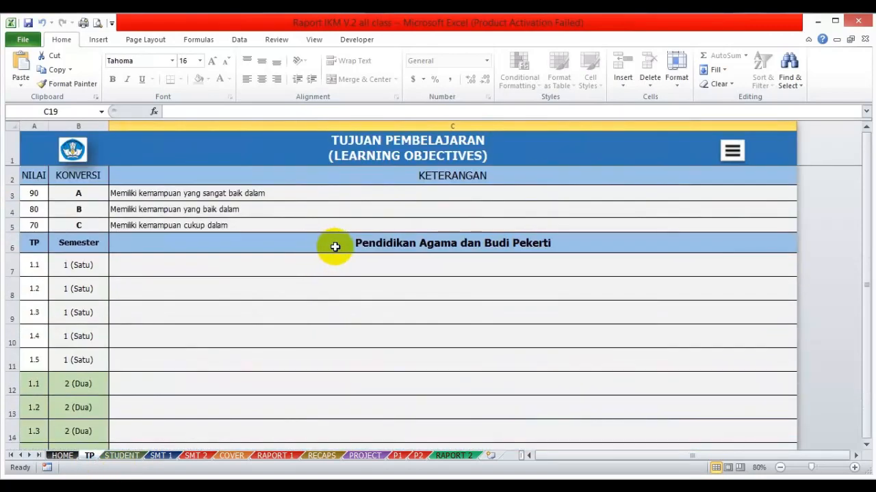
{"action": "left_click", "coordinate": [60, 456]}
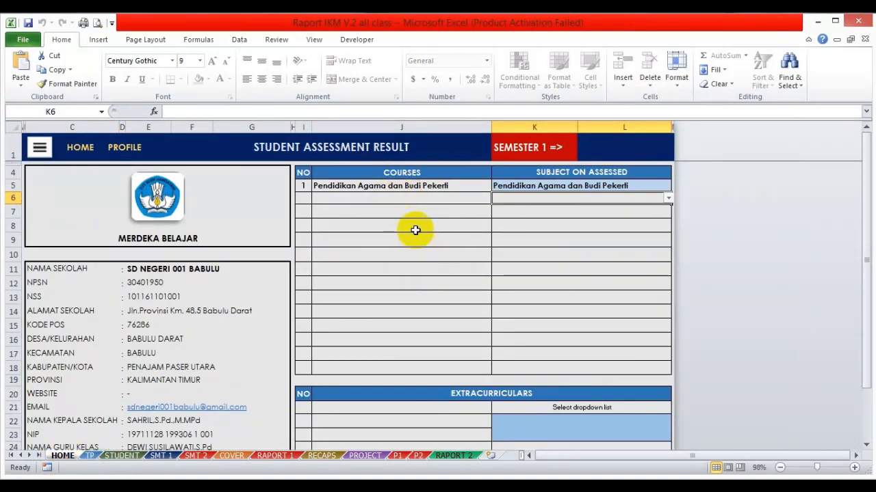
{"action": "left_click", "coordinate": [336, 199]}
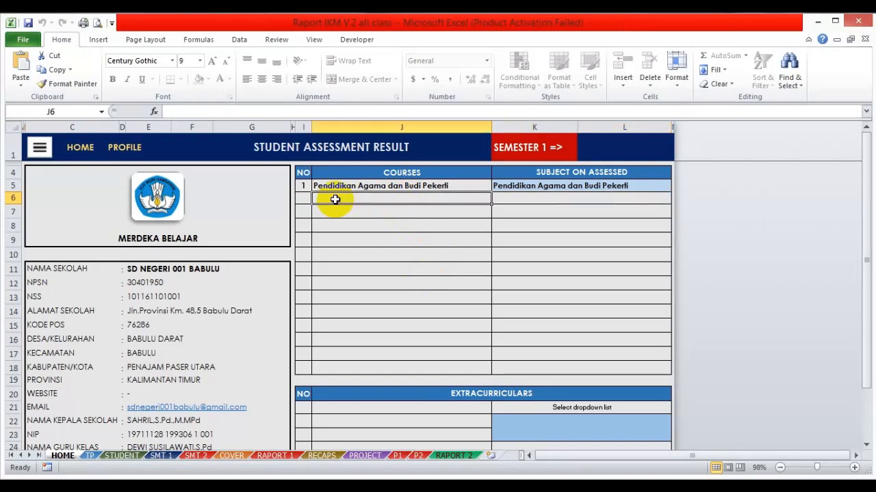
{"action": "type", "text": "PPKn"}
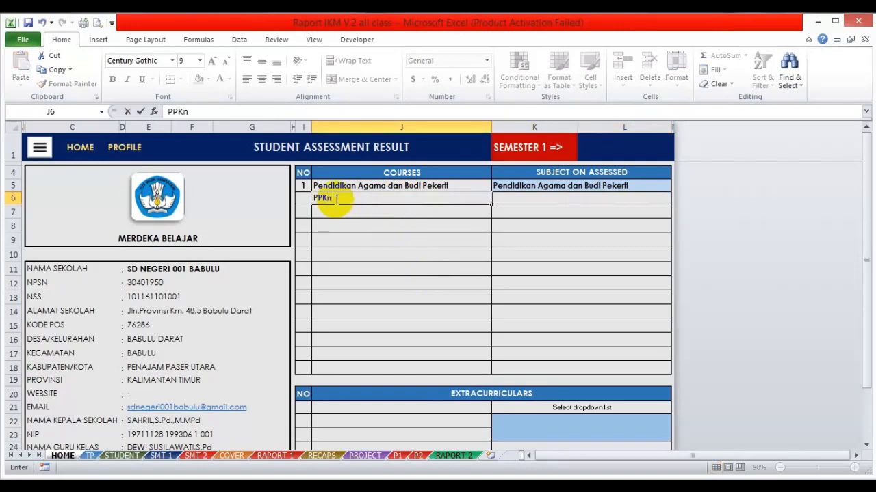
{"action": "left_click", "coordinate": [360, 287]}
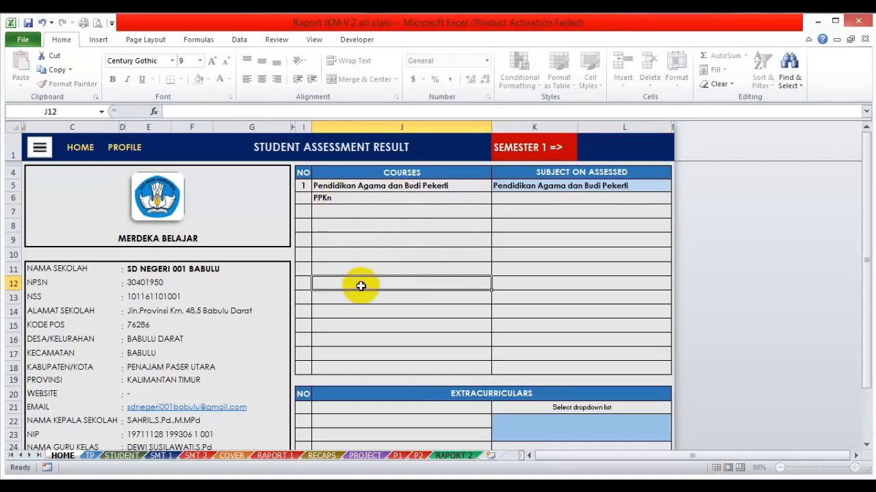
{"action": "left_click", "coordinate": [338, 215]}
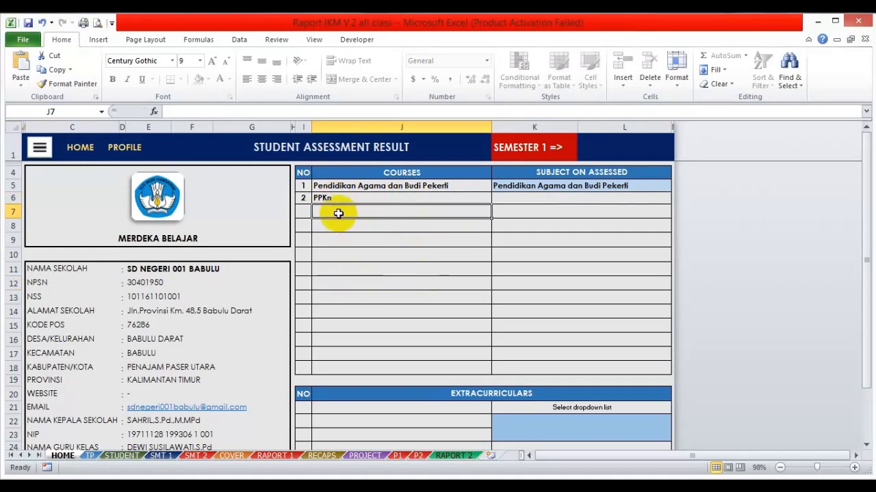
{"action": "type", "text": "Baha"}
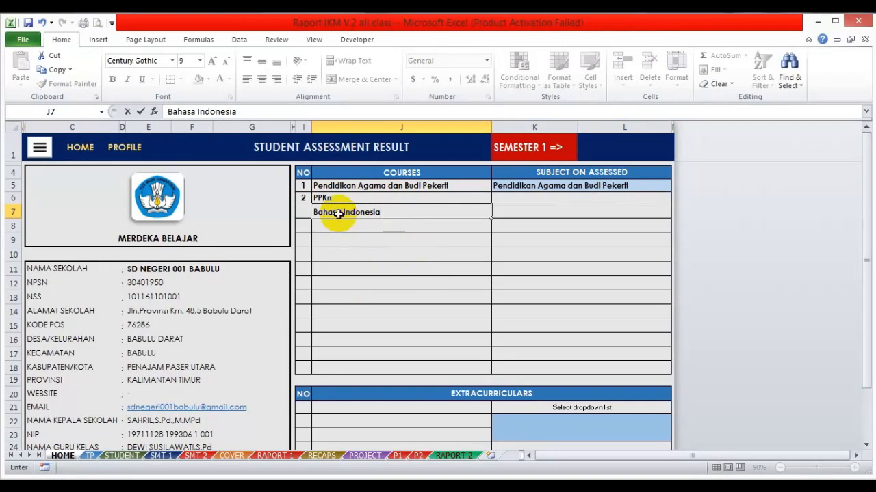
{"action": "type", "text": "sa Indonesia"}
{"action": "left_click", "coordinate": [361, 269]}
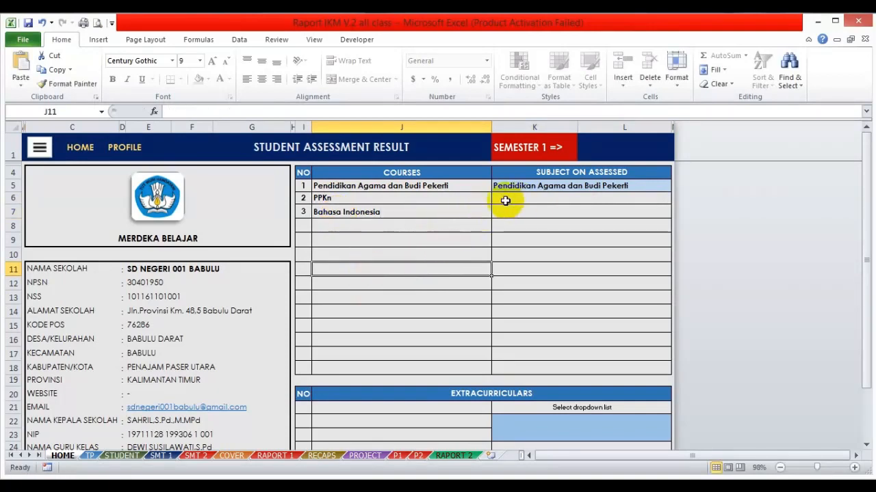
- Check the TP sheet for the learning objectives sections of the PPKn and Bahasa Indonesia courses
{"action": "left_click", "coordinate": [91, 456]}
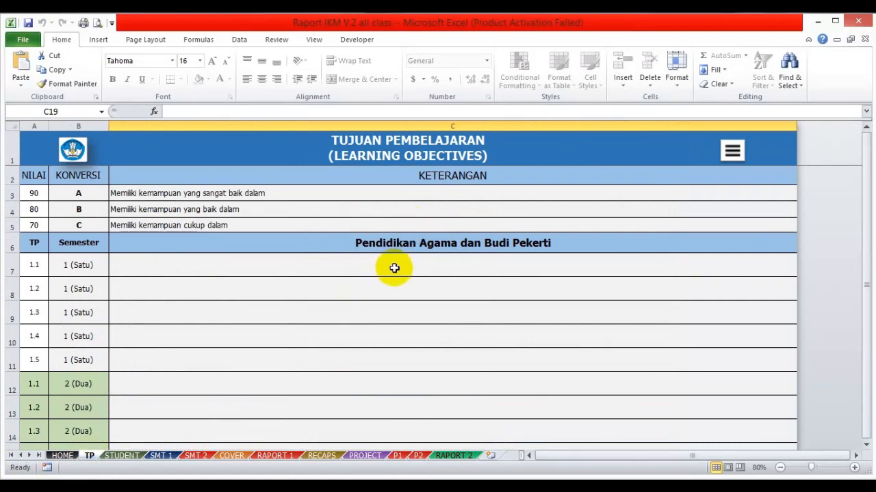
{"action": "scroll", "coordinate": [397, 267], "scroll_direction": "down", "scroll_amount": 4}
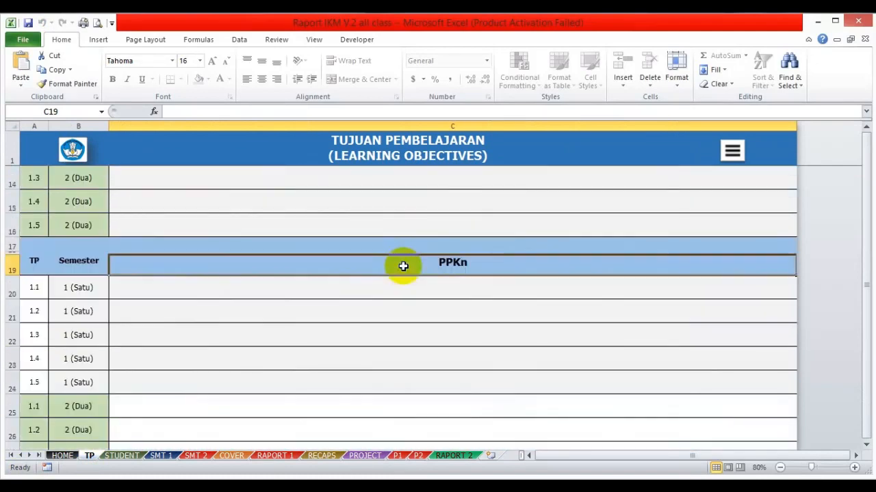
{"action": "scroll", "coordinate": [403, 266], "scroll_direction": "down", "scroll_amount": 8}
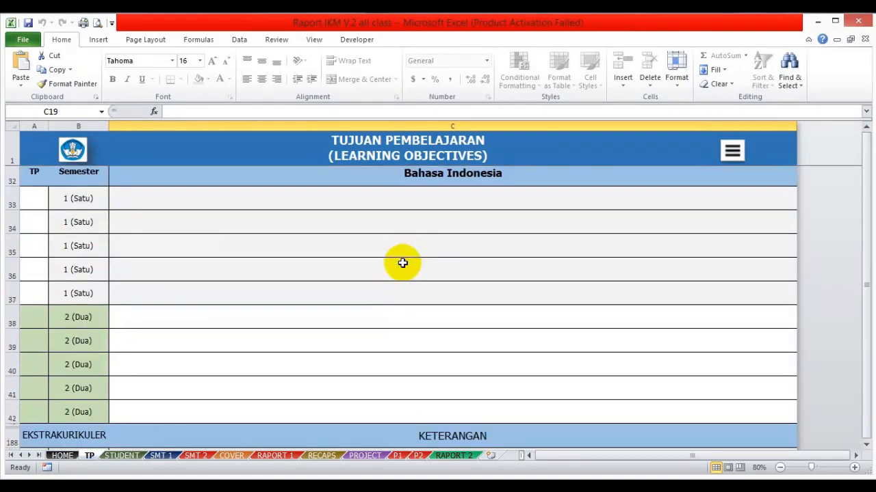
{"action": "scroll", "coordinate": [402, 261], "scroll_direction": "up", "scroll_amount": 12}
{"action": "scroll", "coordinate": [401, 260], "scroll_direction": "down", "scroll_amount": 3}
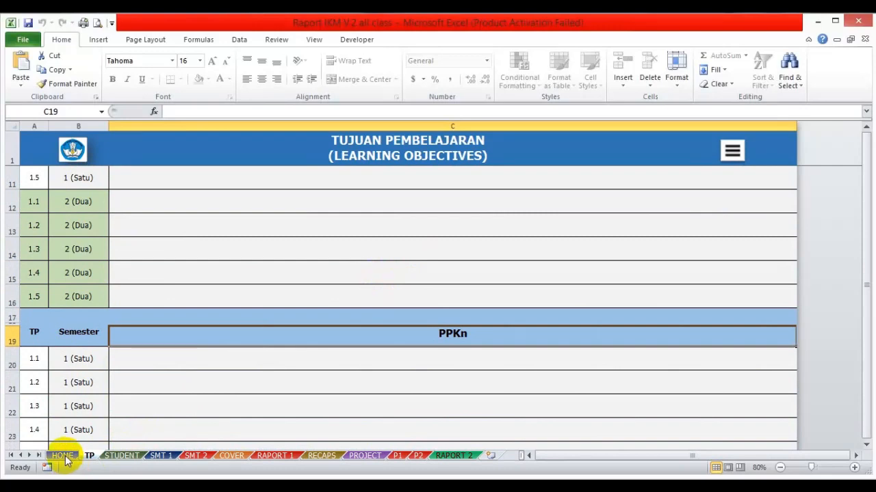
- Compare the student list on the STUDENT sheet with the one on the SMT 1 sheet, and return to STUDENT
{"action": "left_click", "coordinate": [124, 456]}
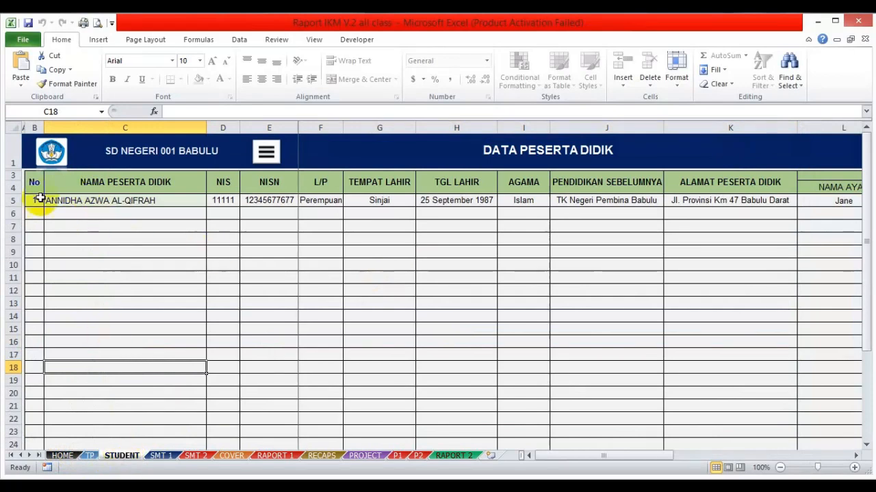
{"action": "left_click", "coordinate": [161, 457]}
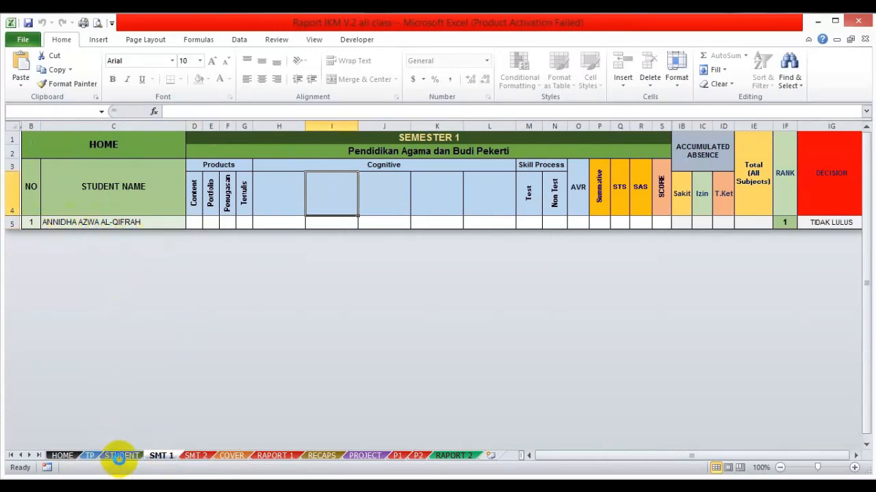
{"action": "left_click", "coordinate": [122, 456]}
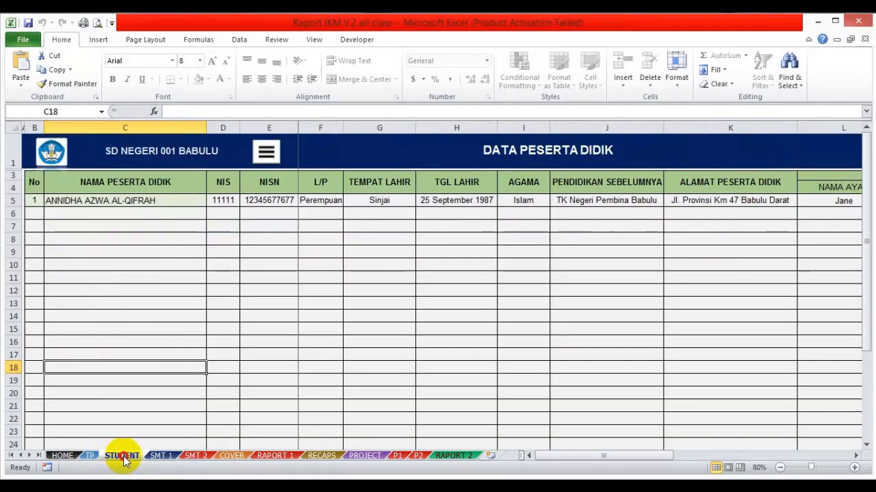
- Add students A, B, C and D in the four rows below the first student on the STUDENT sheet
{"action": "left_click", "coordinate": [54, 214]}
{"action": "type", "text": "A"}
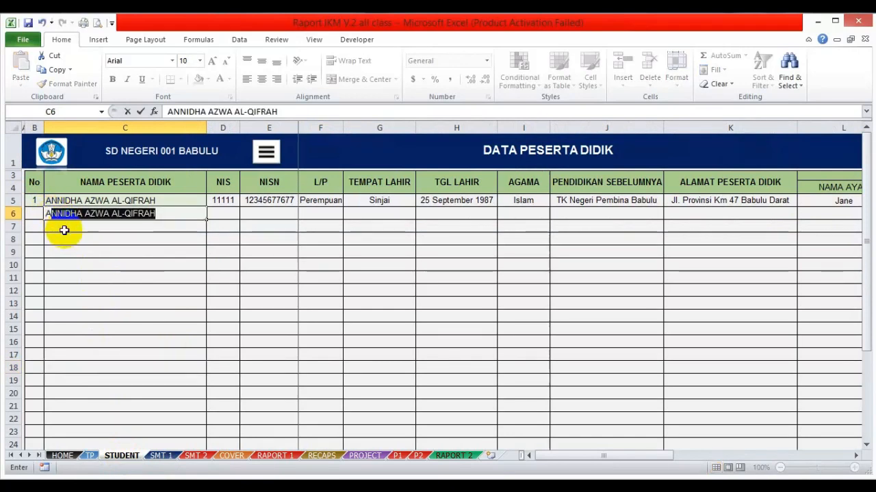
{"action": "key", "text": "Delete"}
{"action": "key", "text": "Return"}
{"action": "type", "text": "B"}
{"action": "key", "text": "Return"}
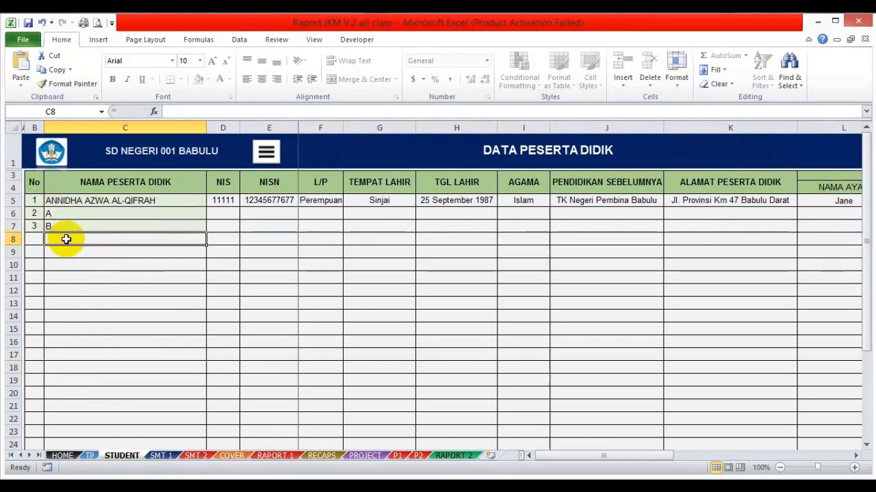
{"action": "type", "text": "C"}
{"action": "key", "text": "Return"}
{"action": "type", "text": "D"}
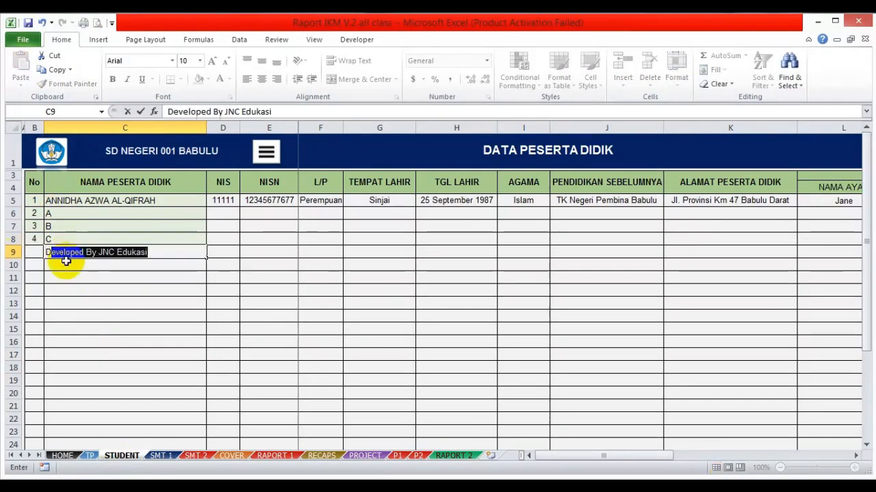
{"action": "key", "text": "Delete"}
{"action": "left_click", "coordinate": [85, 293]}
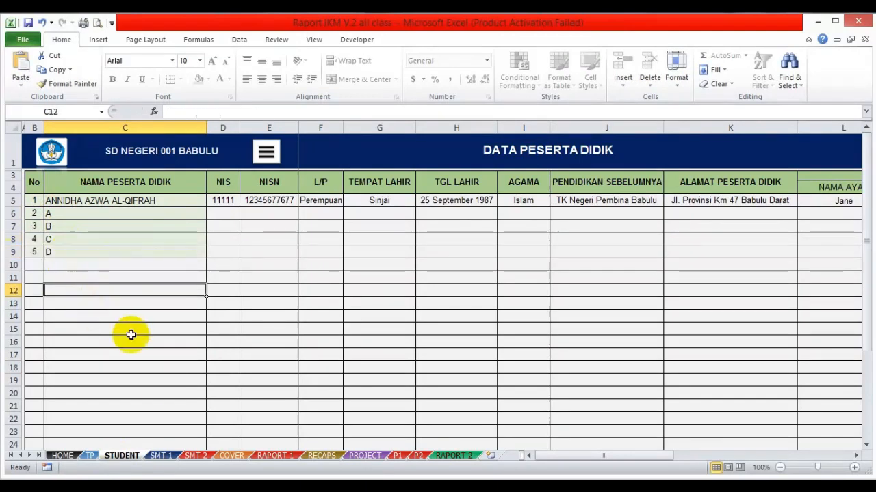
- Check the student lists on the SMT 1 and SMT 2 sheets, and return to the HOME sheet
{"action": "left_click", "coordinate": [164, 457]}
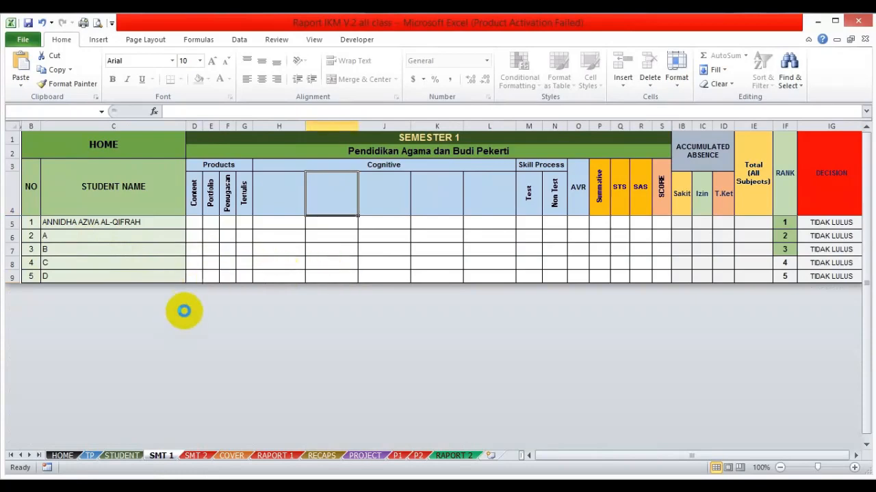
{"action": "left_click", "coordinate": [204, 455]}
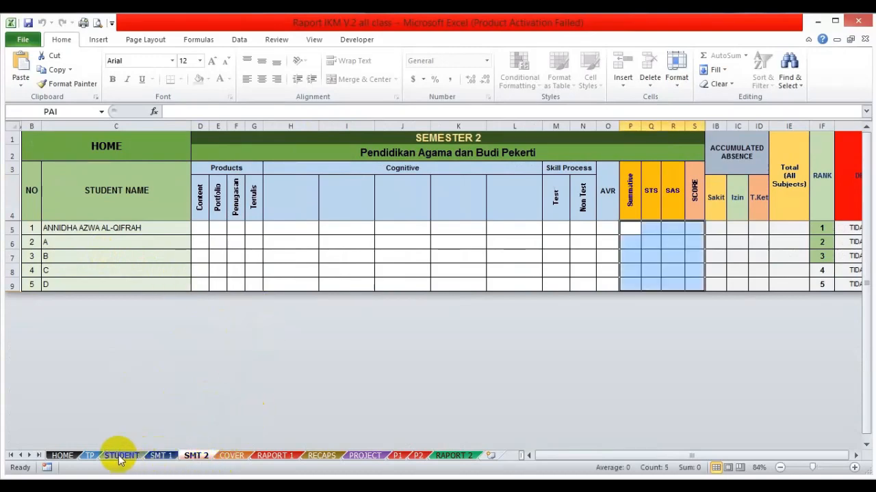
{"action": "left_click", "coordinate": [62, 456]}
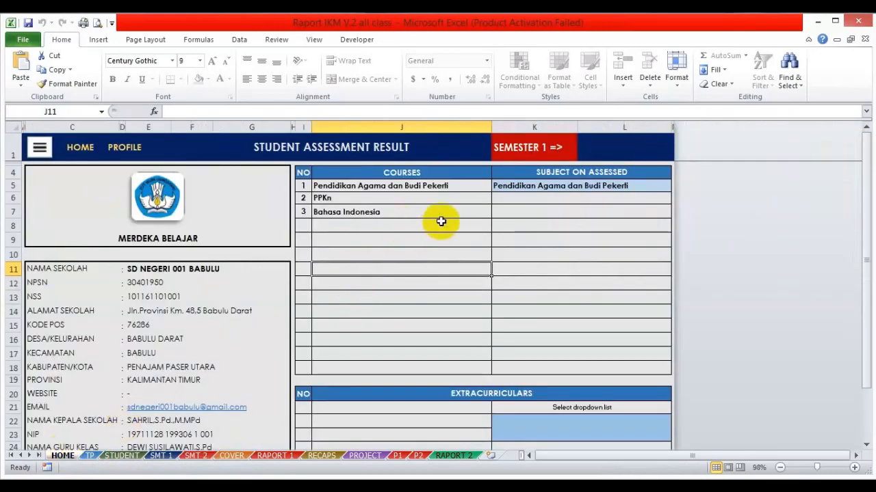
- On the TP sheet, fill semester 1 objectives 1.1 to 1.5 of Pendidikan Agama dan Budi Pekerti with the series pai 1 to pai 5
{"action": "left_click", "coordinate": [90, 456]}
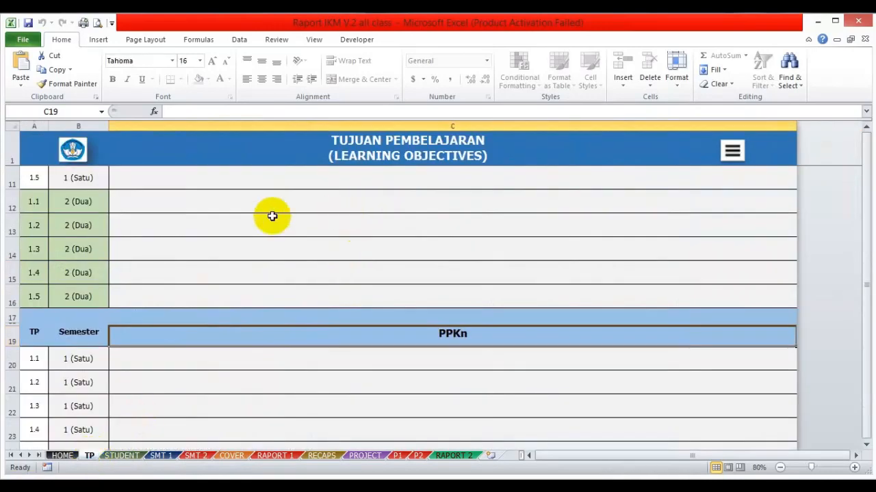
{"action": "scroll", "coordinate": [272, 217], "scroll_direction": "up", "scroll_amount": 3}
{"action": "left_click", "coordinate": [187, 262]}
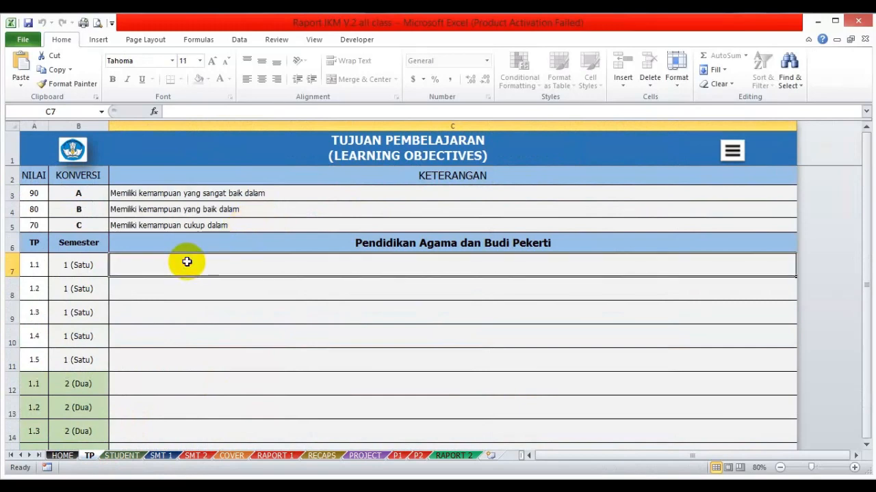
{"action": "type", "text": "pai 1"}
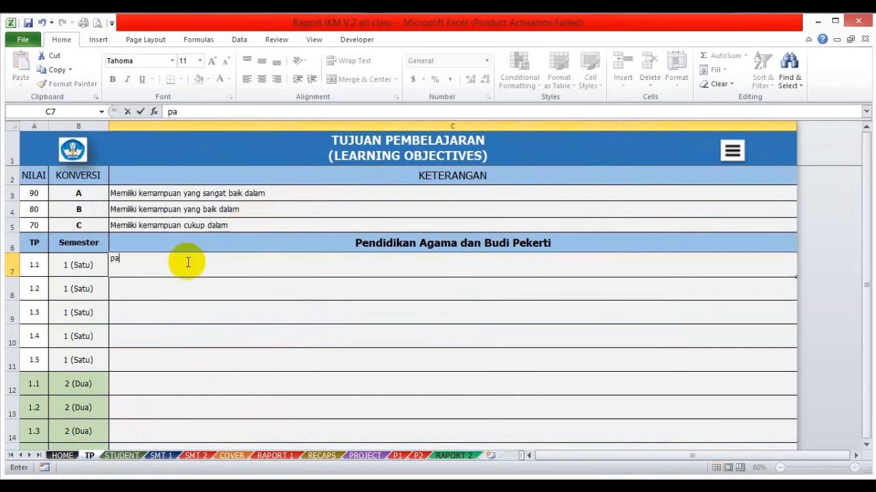
{"action": "left_click", "coordinate": [155, 297]}
{"action": "left_click", "coordinate": [146, 267]}
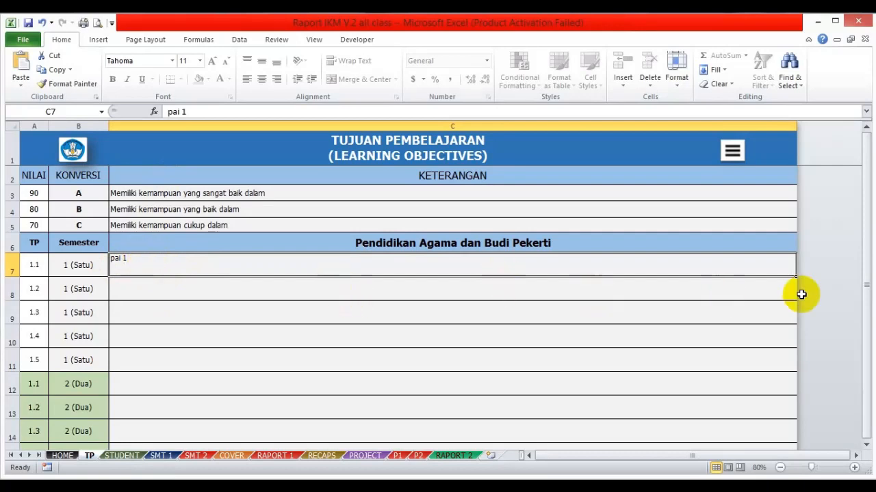
{"action": "left_click_drag", "start_coordinate": [795, 277], "coordinate": [784, 362]}
{"action": "left_click", "coordinate": [272, 321]}
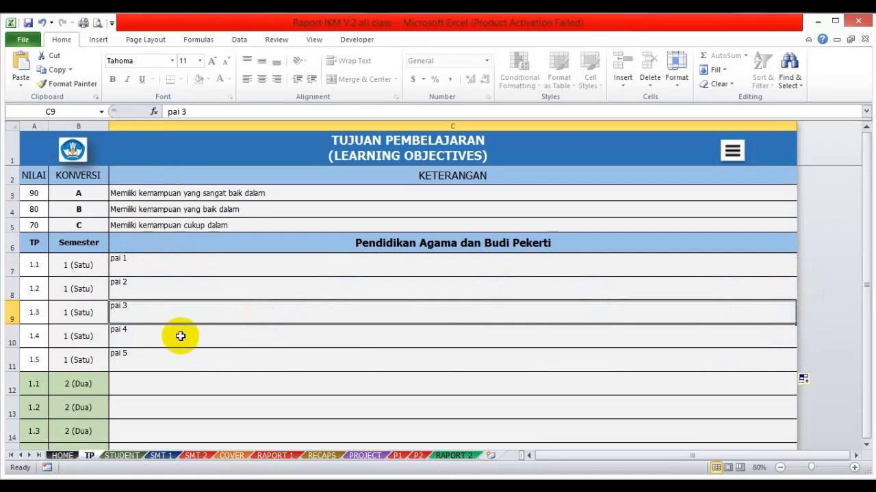
- Fill the semester 2 objectives 1.1 to 1.5 of Pendidikan Agama dan Budi Pekerti with the series pai 1.2 to pai 1.6
{"action": "scroll", "coordinate": [178, 334], "scroll_direction": "down", "scroll_amount": 1}
{"action": "left_click", "coordinate": [140, 333]}
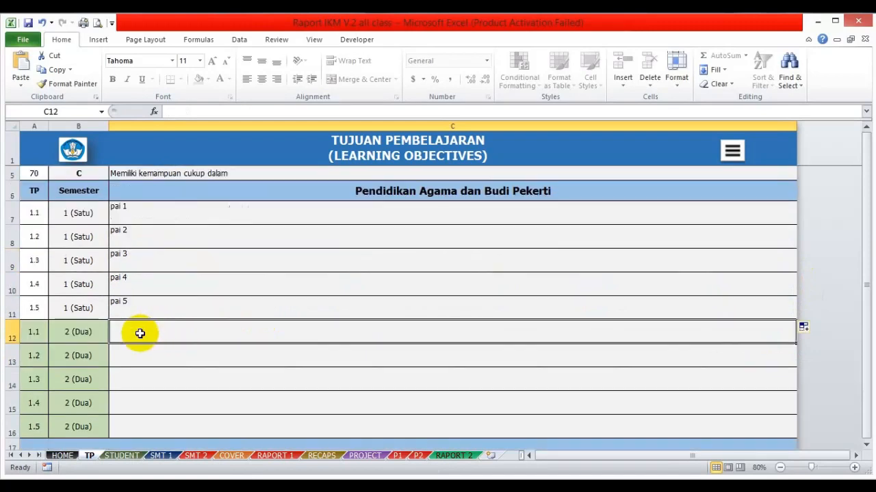
{"action": "type", "text": "pai 1.2"}
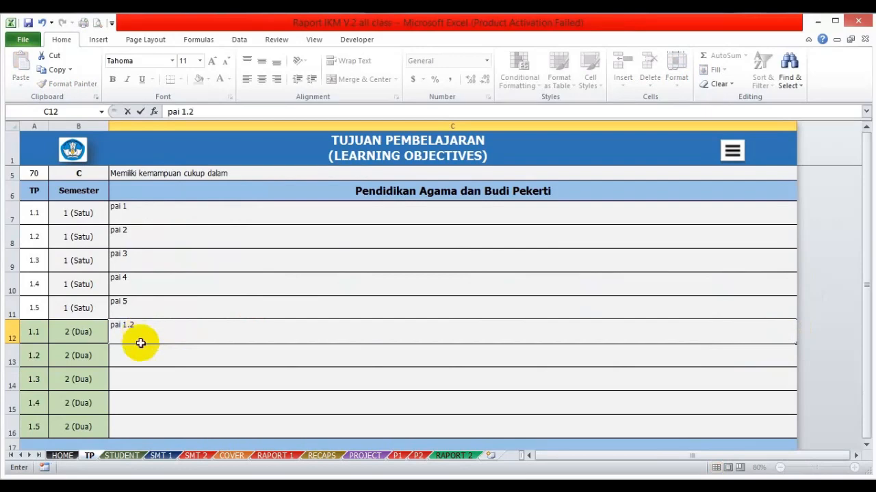
{"action": "key", "text": "Return"}
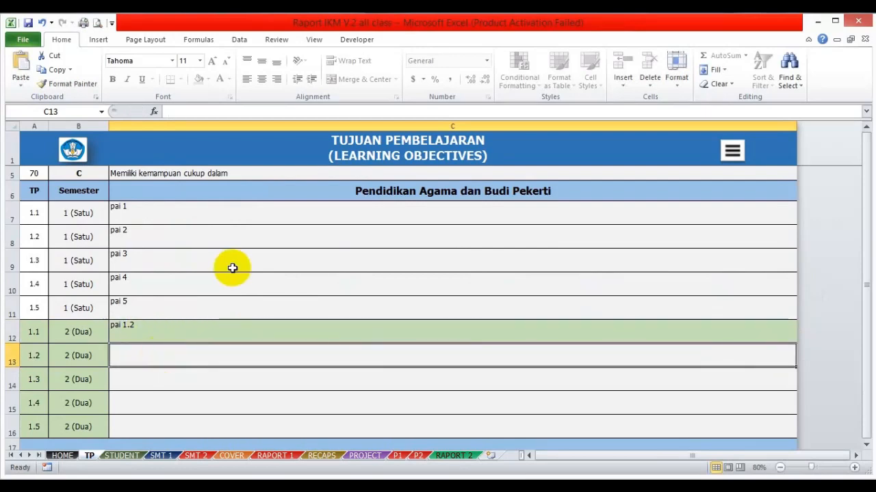
{"action": "left_click", "coordinate": [239, 327]}
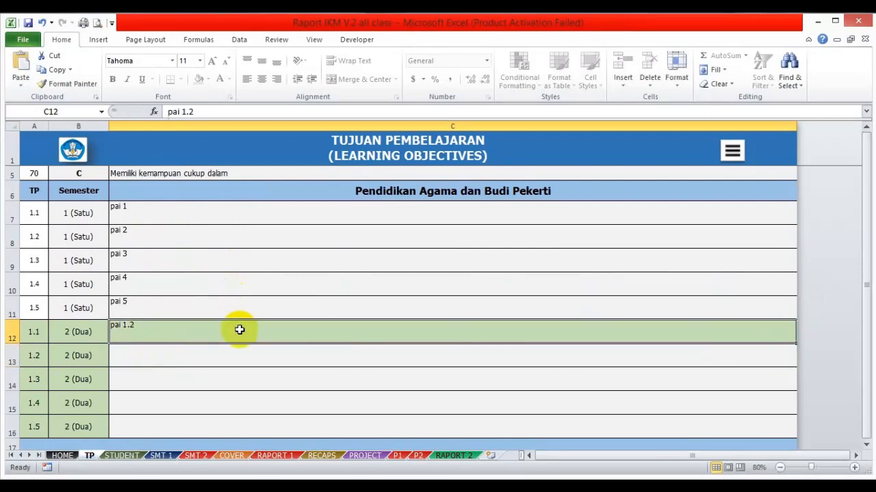
{"action": "scroll", "coordinate": [534, 291], "scroll_direction": "down", "scroll_amount": 1}
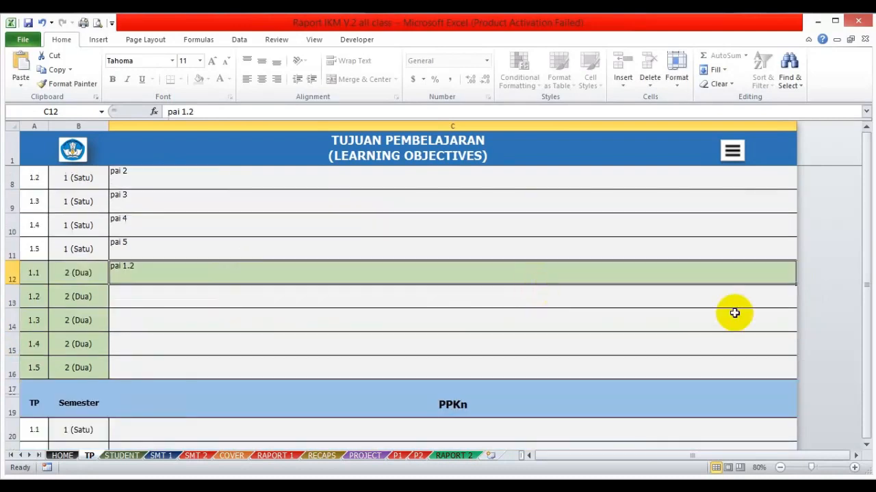
{"action": "left_click_drag", "start_coordinate": [796, 285], "coordinate": [786, 369]}
{"action": "left_click", "coordinate": [272, 295]}
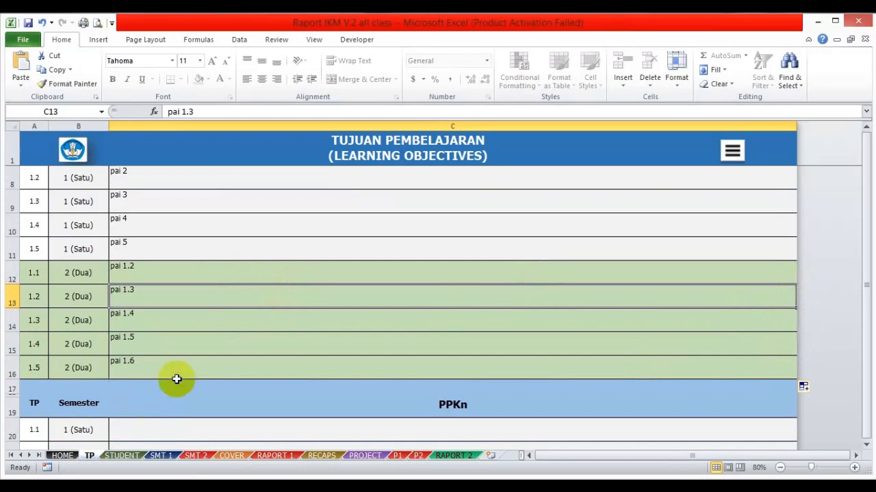
{"action": "scroll", "coordinate": [272, 276], "scroll_direction": "up", "scroll_amount": 2}
{"action": "scroll", "coordinate": [301, 276], "scroll_direction": "down", "scroll_amount": 2}
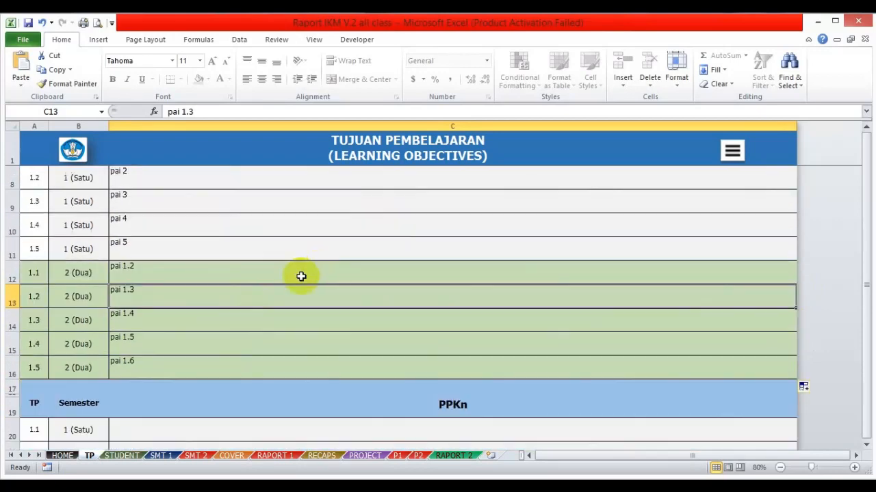
{"action": "scroll", "coordinate": [285, 277], "scroll_direction": "up", "scroll_amount": 2}
{"action": "scroll", "coordinate": [250, 280], "scroll_direction": "down", "scroll_amount": 2}
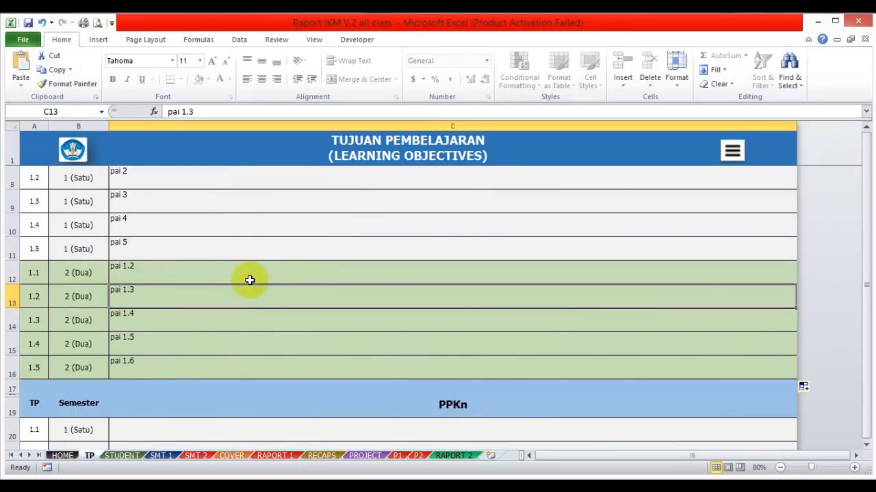
- Fill semester 1 objectives 1.1 to 1.5 of PPKn with the series pkn 1 to pkn 5
{"action": "scroll", "coordinate": [211, 236], "scroll_direction": "up", "scroll_amount": 1}
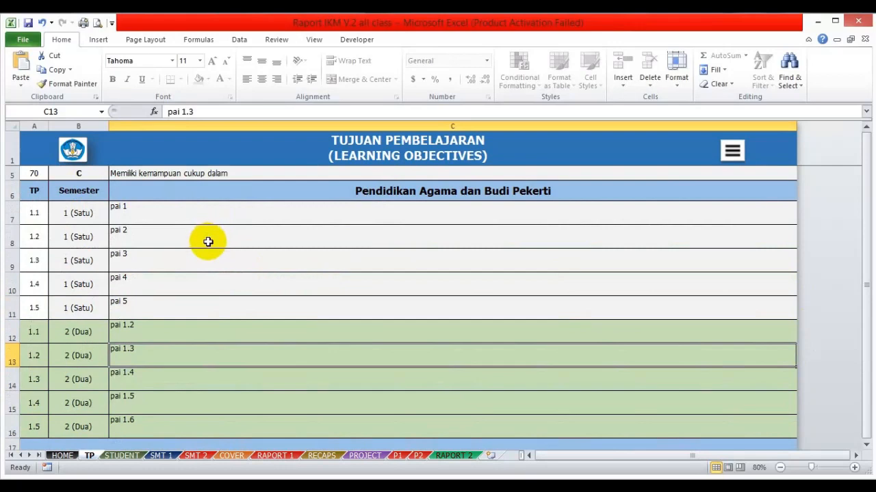
{"action": "scroll", "coordinate": [198, 277], "scroll_direction": "down", "scroll_amount": 1}
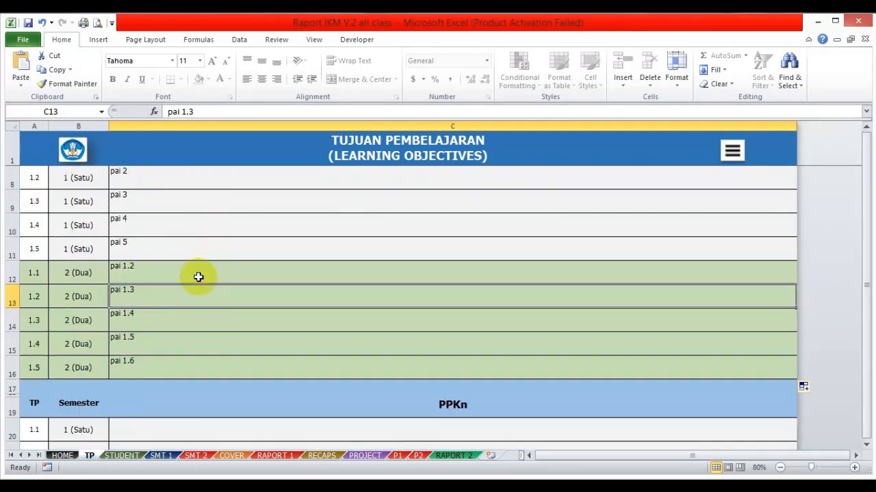
{"action": "scroll", "coordinate": [198, 300], "scroll_direction": "down", "scroll_amount": 3}
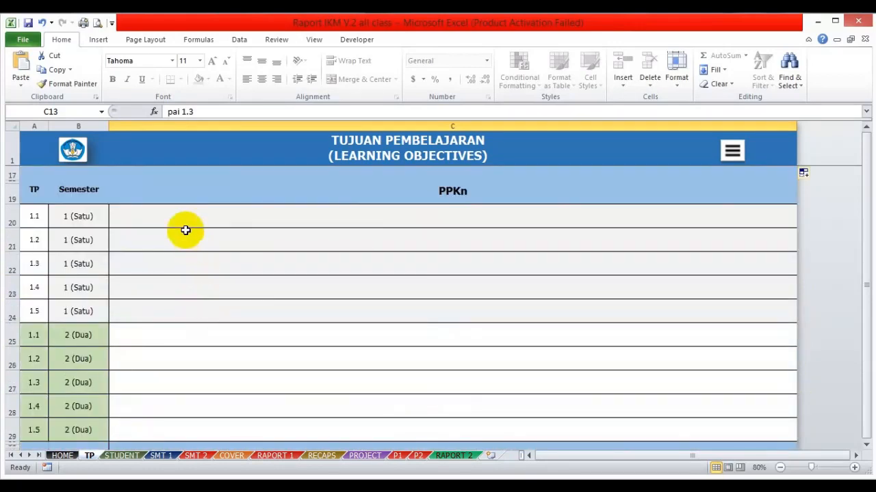
{"action": "left_click", "coordinate": [182, 221]}
{"action": "type", "text": "pkn 1"}
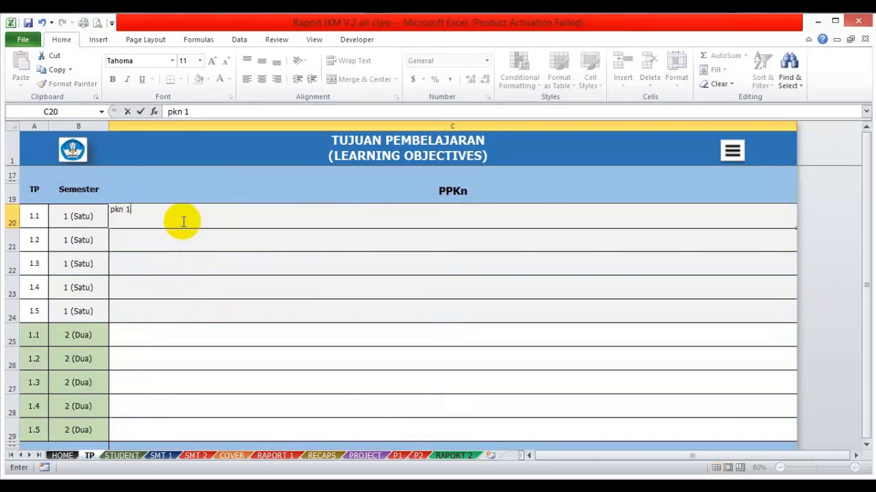
{"action": "left_click", "coordinate": [204, 260]}
{"action": "left_click", "coordinate": [281, 226]}
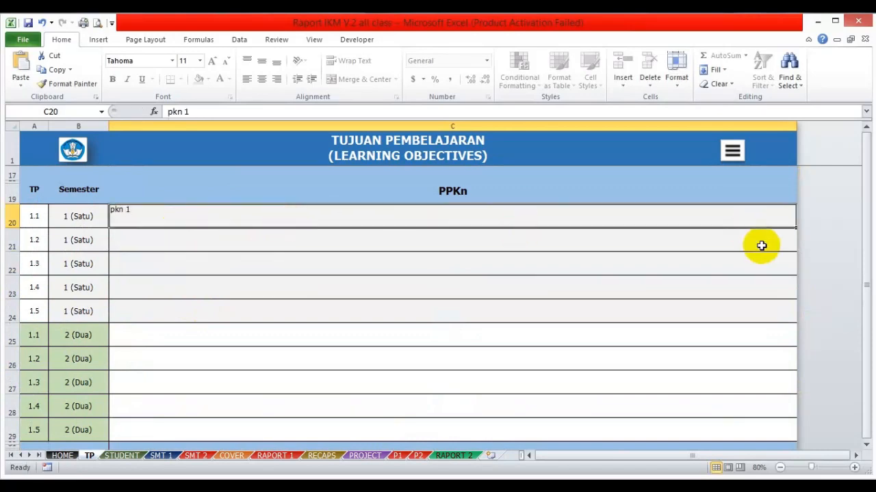
{"action": "left_click_drag", "start_coordinate": [794, 229], "coordinate": [780, 319]}
- Fill semester 2 objectives 1.1 to 1.5 of PPKn with the series pkn 1.2 to pkn 1.6
{"action": "left_click", "coordinate": [218, 335]}
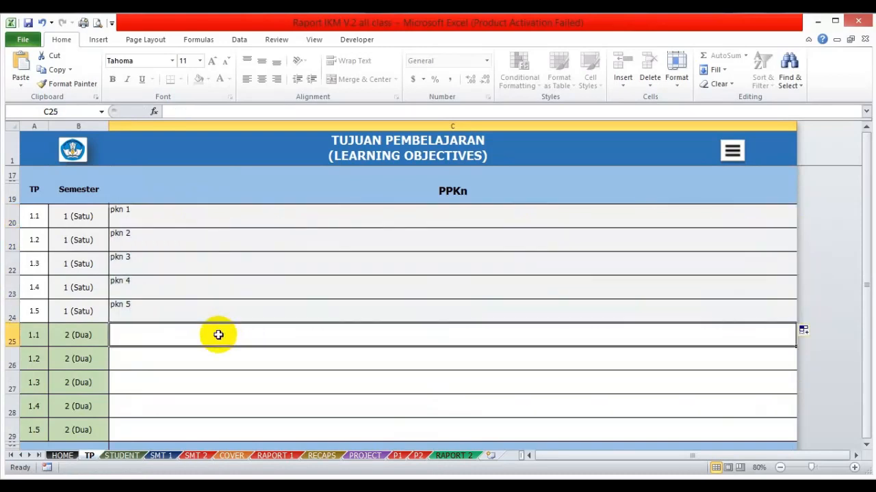
{"action": "type", "text": "pkn 1"}
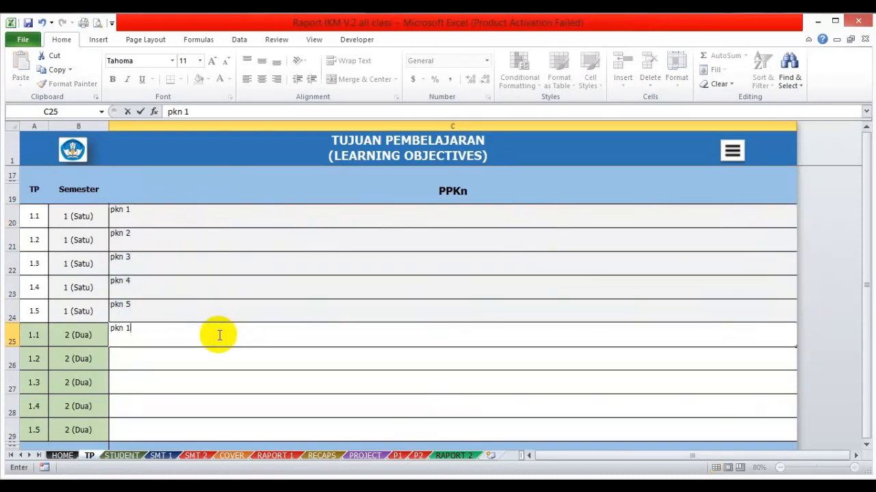
{"action": "left_click", "coordinate": [276, 356]}
{"action": "scroll", "coordinate": [315, 336], "scroll_direction": "down", "scroll_amount": 1}
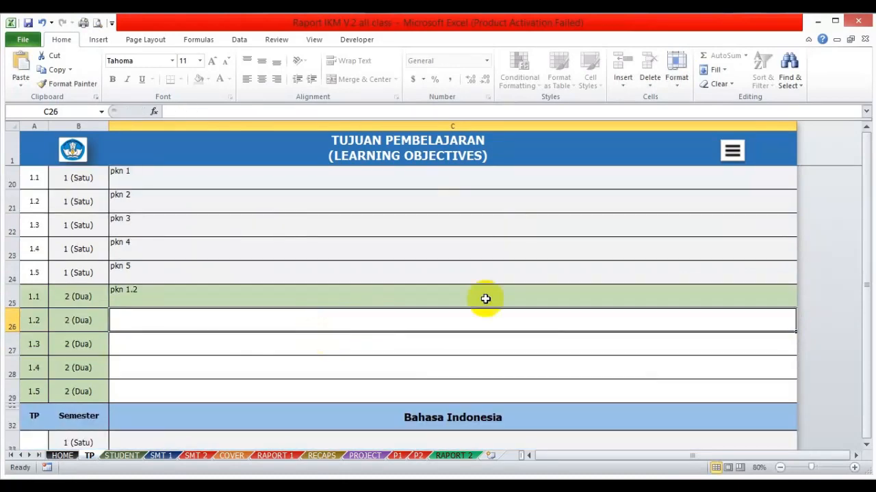
{"action": "left_click", "coordinate": [537, 296]}
{"action": "left_click_drag", "start_coordinate": [795, 307], "coordinate": [783, 392]}
{"action": "left_click", "coordinate": [350, 333]}
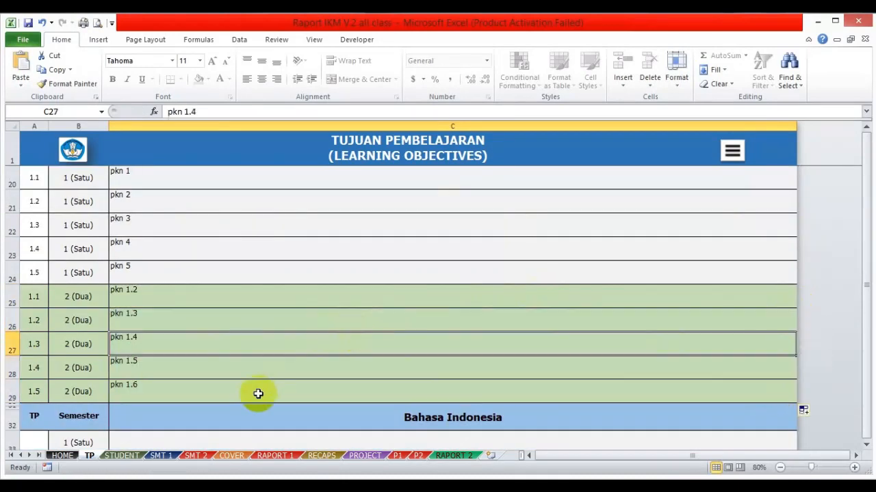
- Return to the HOME sheet and read the notes on filling in COURSES and SUBJECT ON ASSESSED
{"action": "left_click", "coordinate": [65, 456]}
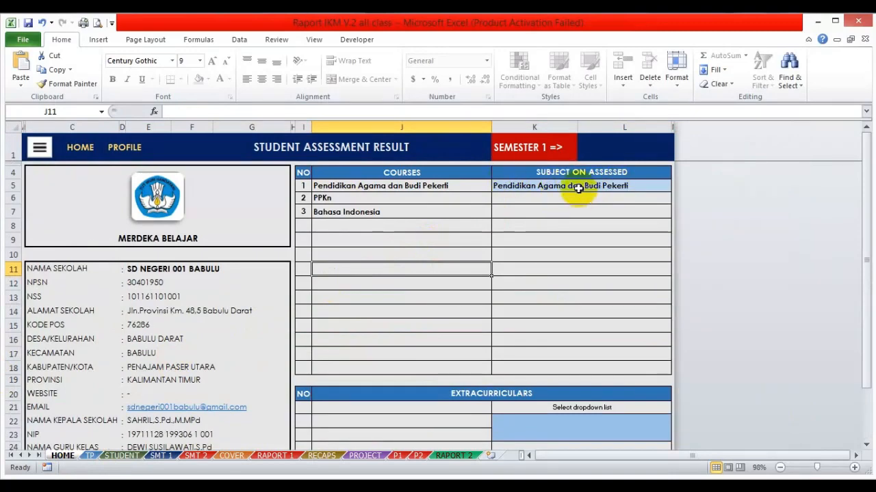
{"action": "scroll", "coordinate": [551, 251], "scroll_direction": "down", "scroll_amount": 4}
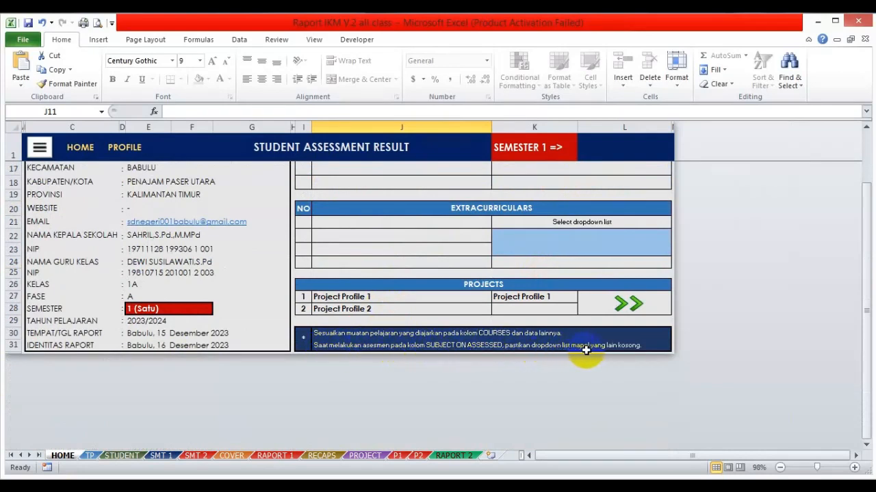
{"action": "scroll", "coordinate": [590, 254], "scroll_direction": "up", "scroll_amount": 3}
{"action": "scroll", "coordinate": [590, 254], "scroll_direction": "down", "scroll_amount": 2}
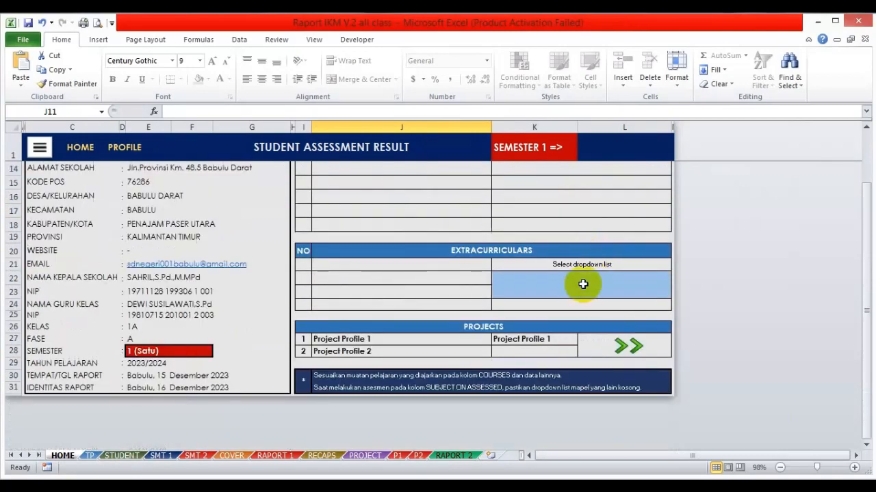
{"action": "scroll", "coordinate": [581, 274], "scroll_direction": "up", "scroll_amount": 4}
- Try selecting PPKn as a second assessed subject beside Pendidikan Agama dan Budi Pekerti, and clear the PPKn selection again
{"action": "left_click", "coordinate": [547, 201]}
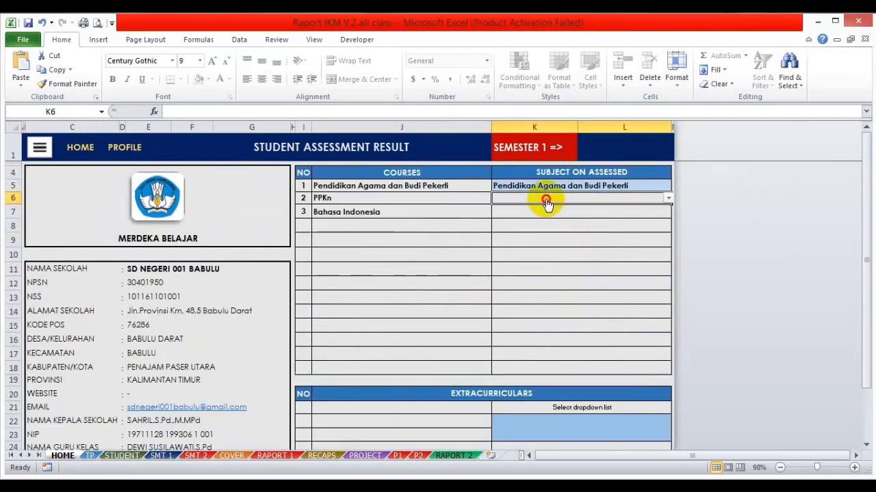
{"action": "left_click", "coordinate": [543, 210]}
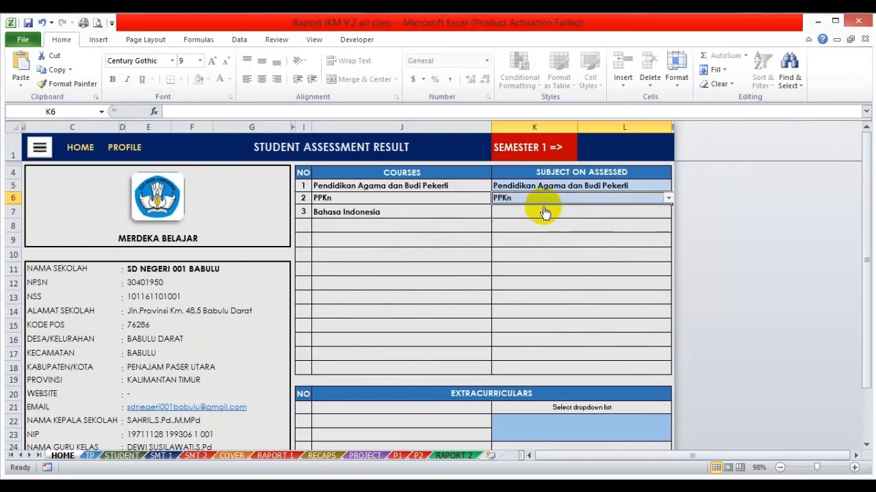
{"action": "left_click", "coordinate": [561, 183]}
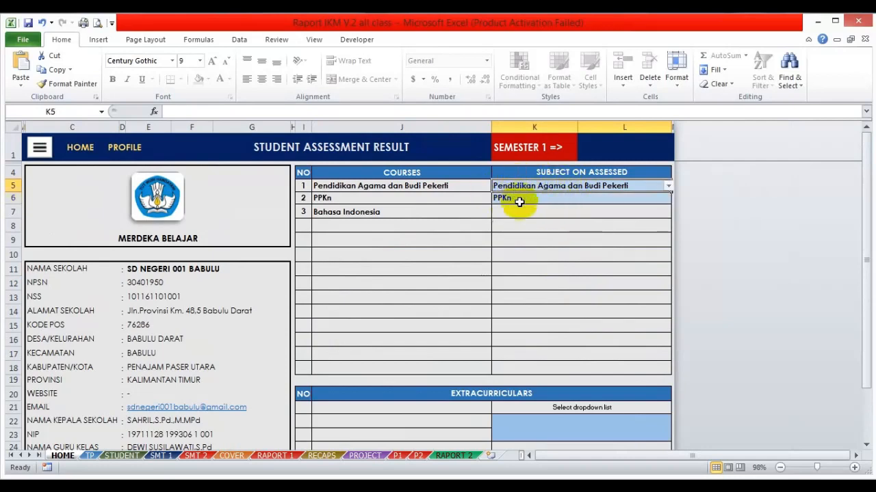
{"action": "left_click", "coordinate": [524, 214]}
{"action": "left_click", "coordinate": [537, 200]}
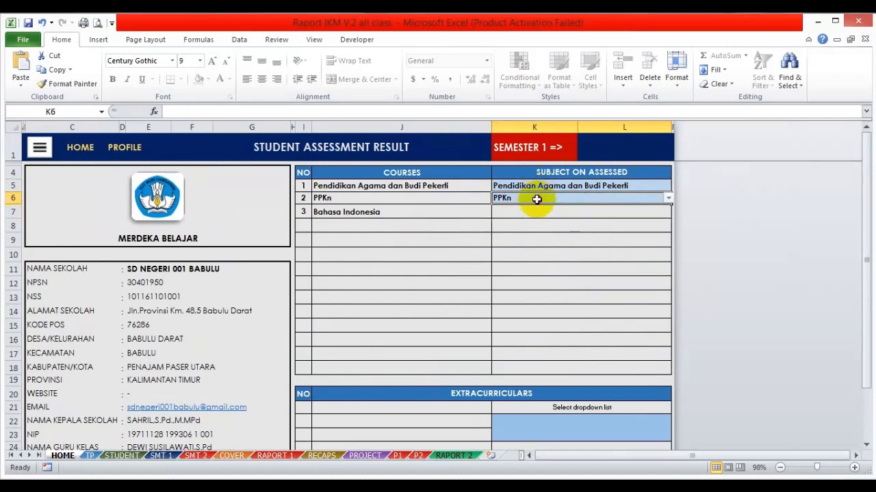
{"action": "key", "text": "alt+Down"}
{"action": "left_click", "coordinate": [529, 214]}
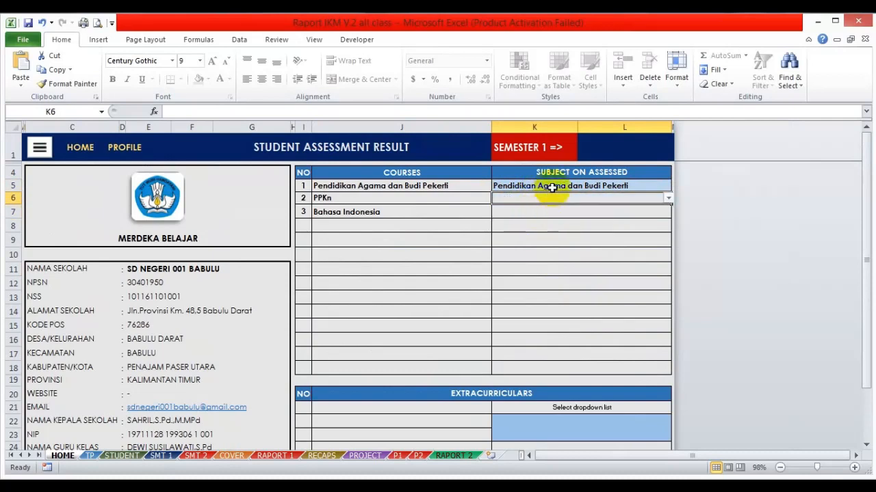
- Open the semester 1 assessment of Pendidikan Agama dan Budi Pekerti and check the five objective headings under Cognitive
{"action": "left_click", "coordinate": [547, 185]}
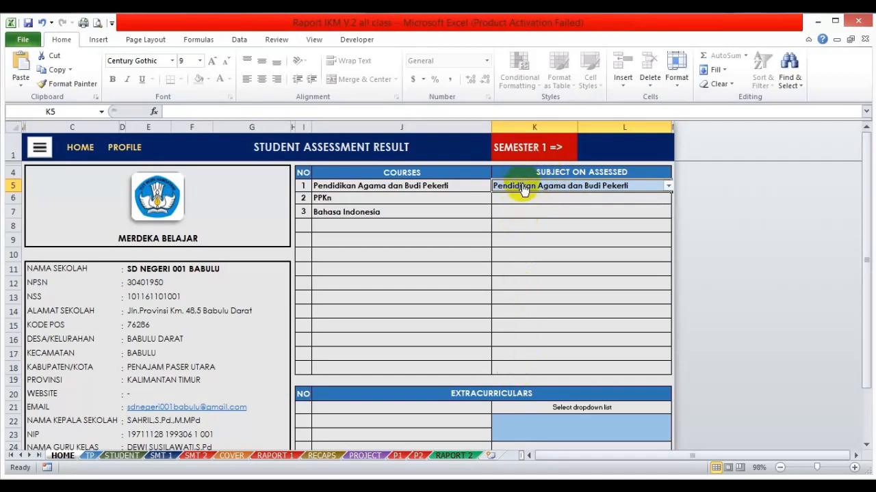
{"action": "left_click", "coordinate": [528, 147]}
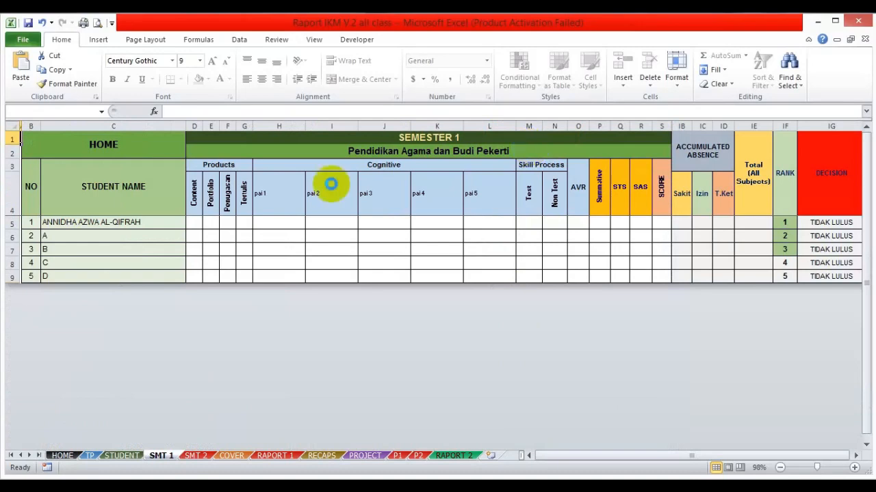
{"action": "left_click", "coordinate": [283, 205]}
{"action": "left_click", "coordinate": [334, 203]}
{"action": "left_click", "coordinate": [384, 204]}
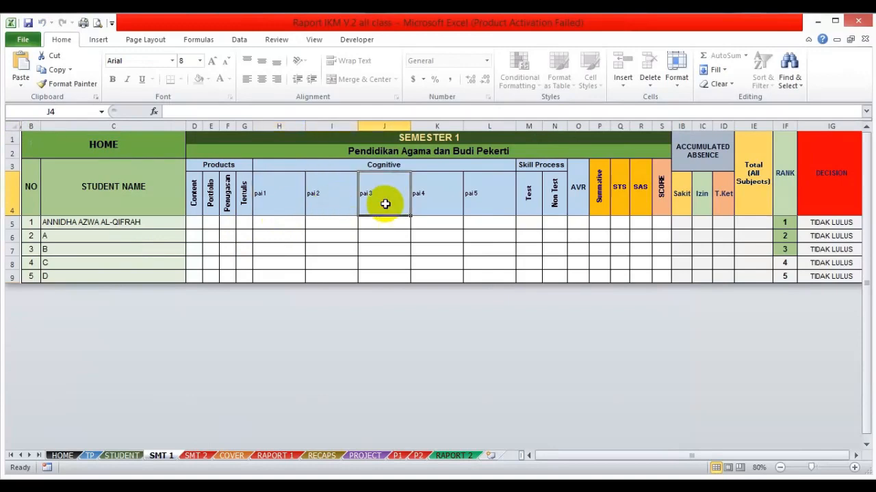
{"action": "left_click", "coordinate": [438, 202]}
{"action": "left_click", "coordinate": [489, 202]}
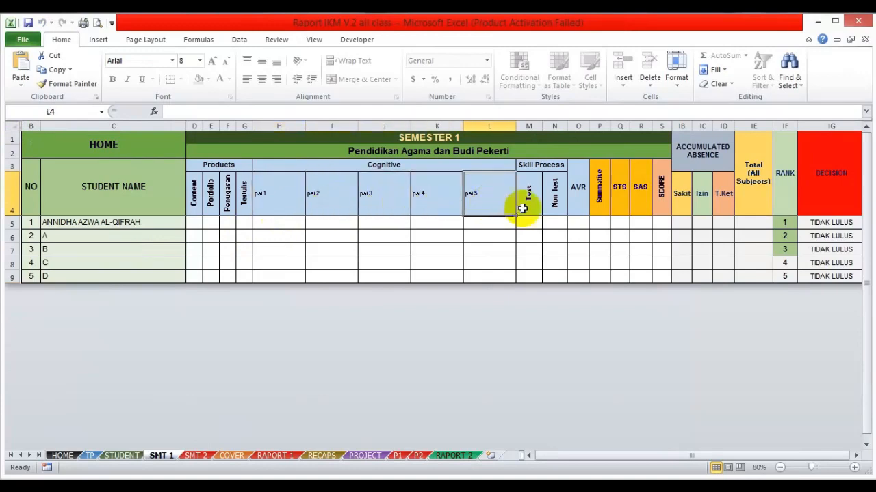
- Examine the column headings under Products and Skill Process in the semester 1 assessment table
{"action": "left_click", "coordinate": [216, 167]}
{"action": "left_click", "coordinate": [196, 189]}
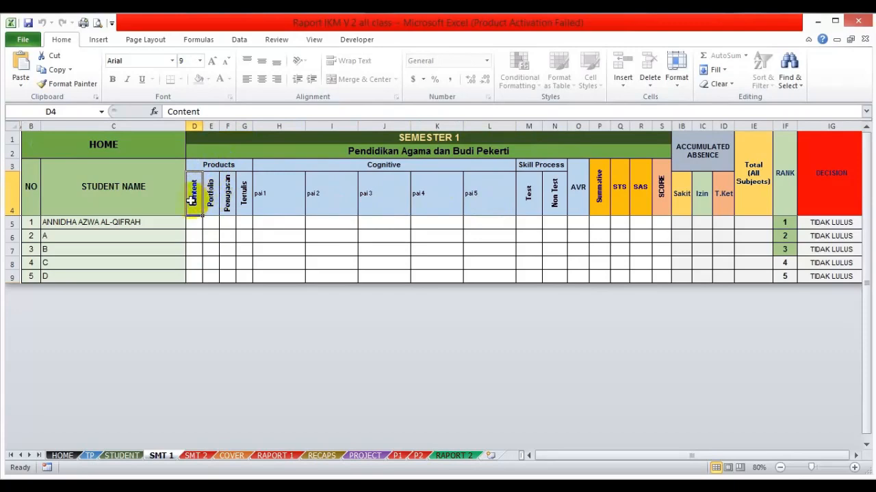
{"action": "key", "text": "Right"}
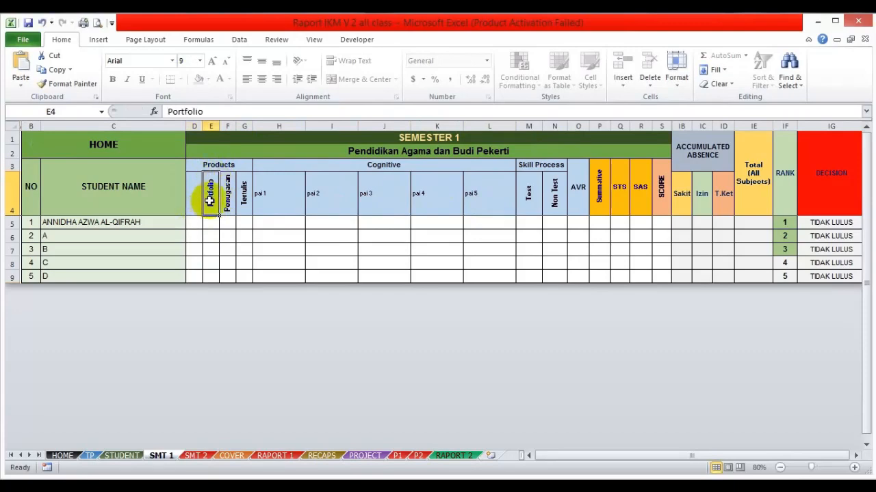
{"action": "left_click", "coordinate": [43, 22]}
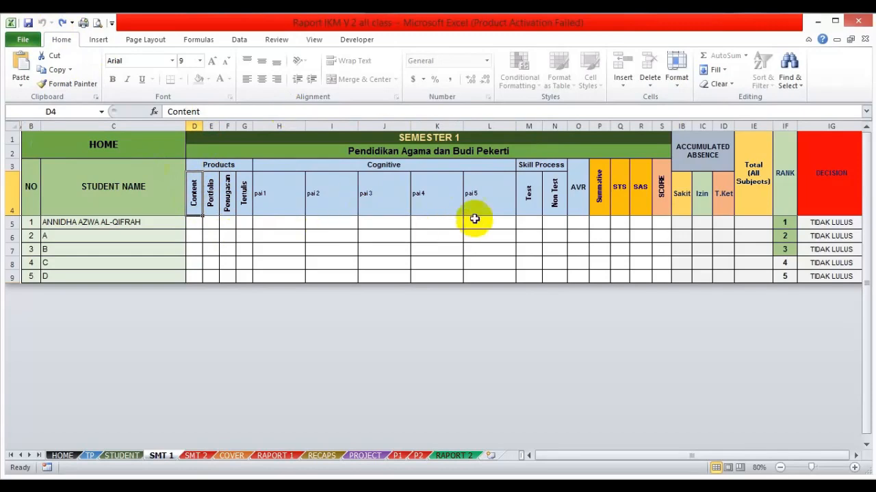
{"action": "left_click", "coordinate": [524, 211]}
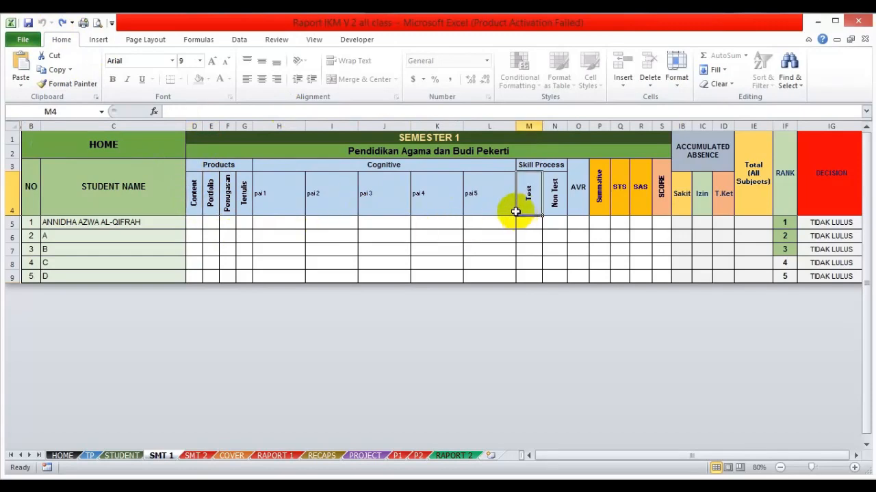
- Back on the HOME sheet, clear Pendidikan Agama dan Budi Pekerti from SUBJECT ON ASSESSED and select PPKn in its own row
{"action": "left_click", "coordinate": [112, 149]}
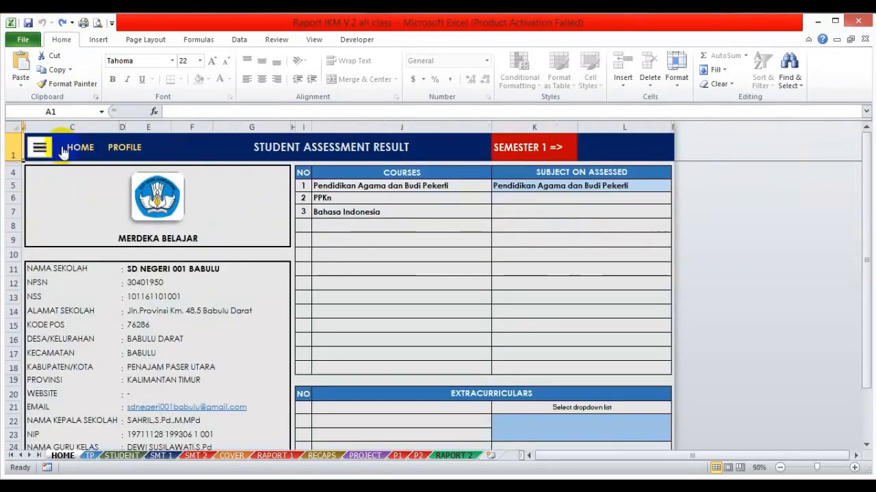
{"action": "left_click", "coordinate": [542, 188]}
{"action": "key", "text": "alt+Down"}
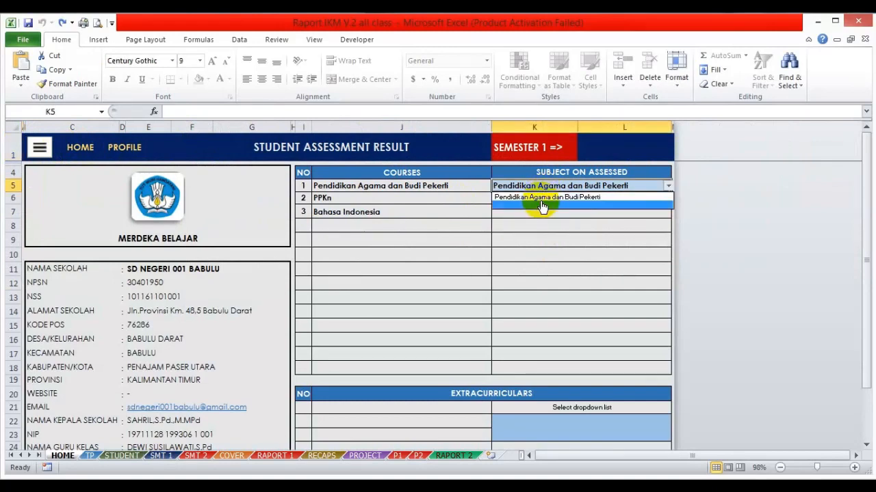
{"action": "left_click", "coordinate": [542, 203]}
{"action": "left_click", "coordinate": [543, 197]}
{"action": "key", "text": "alt+Down"}
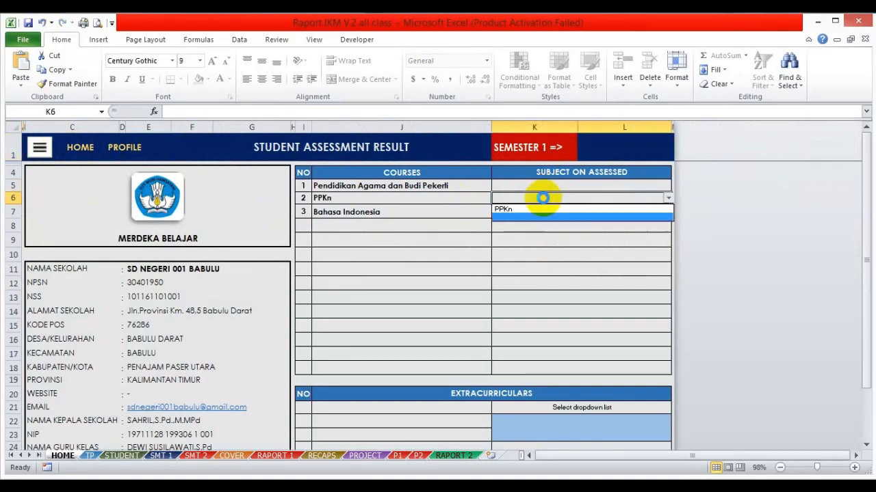
{"action": "left_click", "coordinate": [546, 205]}
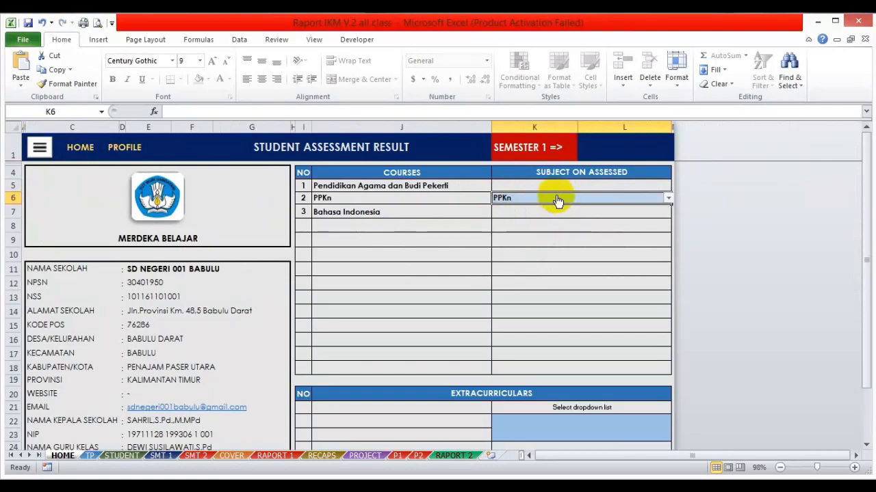
- Open the semester 1 assessment of PPKn and check its objective columns and student rows
{"action": "left_click", "coordinate": [528, 150]}
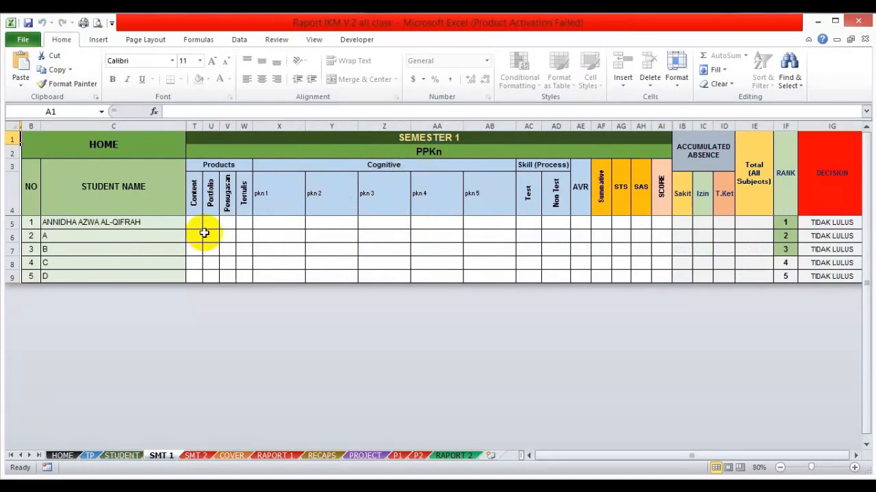
{"action": "left_click", "coordinate": [261, 235]}
{"action": "left_click", "coordinate": [428, 249]}
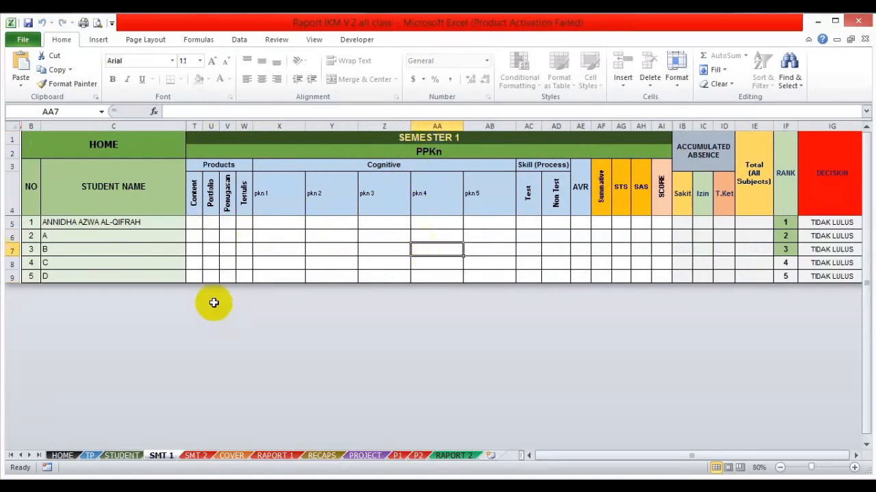
- Return to the HOME sheet, clear PPKn from SUBJECT ON ASSESSED and select Bahasa Indonesia in its own row
{"action": "left_click", "coordinate": [119, 148]}
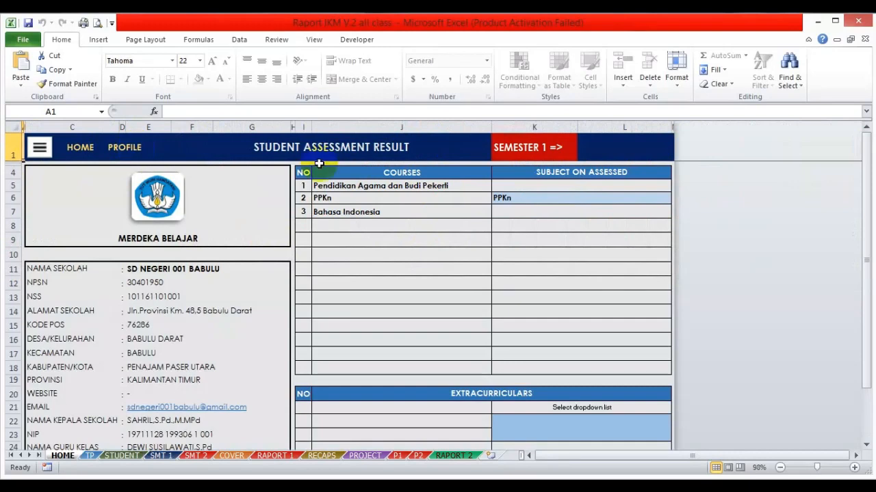
{"action": "left_click", "coordinate": [510, 202]}
{"action": "key", "text": "alt+Down"}
{"action": "left_click", "coordinate": [520, 207]}
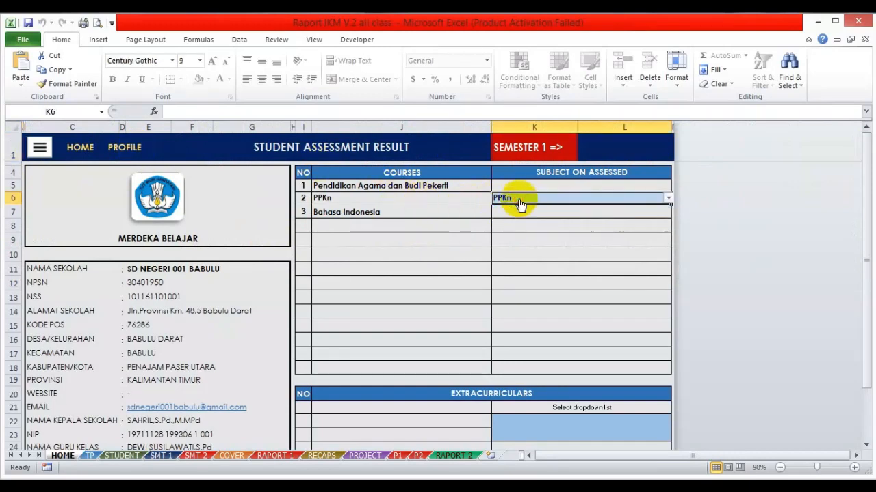
{"action": "left_click", "coordinate": [512, 213]}
{"action": "key", "text": "alt+Down"}
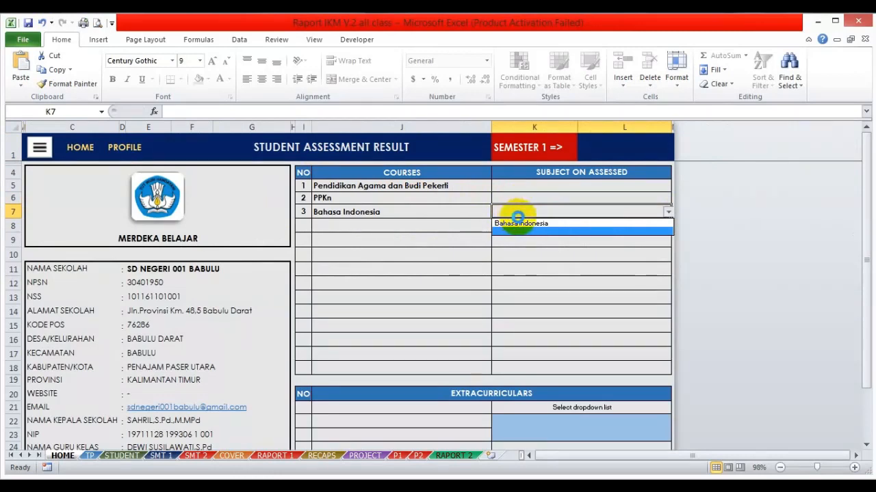
{"action": "left_click", "coordinate": [522, 223]}
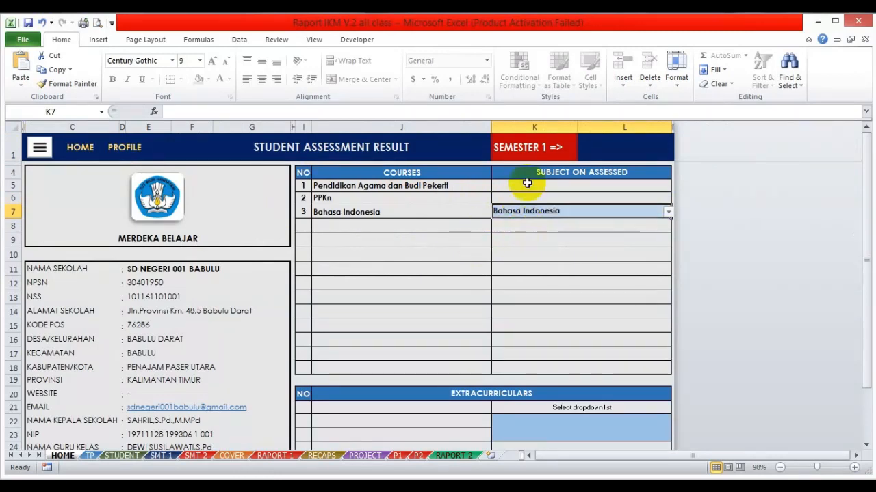
- Check the semester 1 assessment of Bahasa Indonesia, and review the school data back on the HOME sheet
{"action": "left_click", "coordinate": [527, 157]}
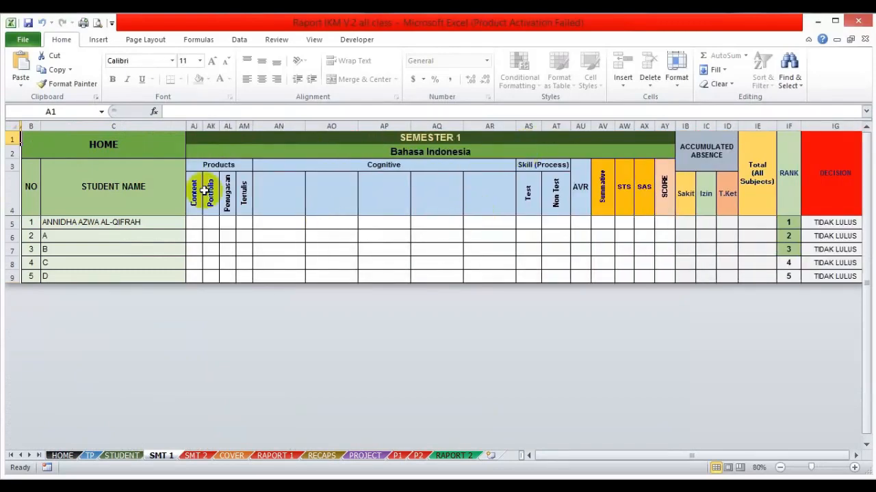
{"action": "left_click", "coordinate": [106, 147]}
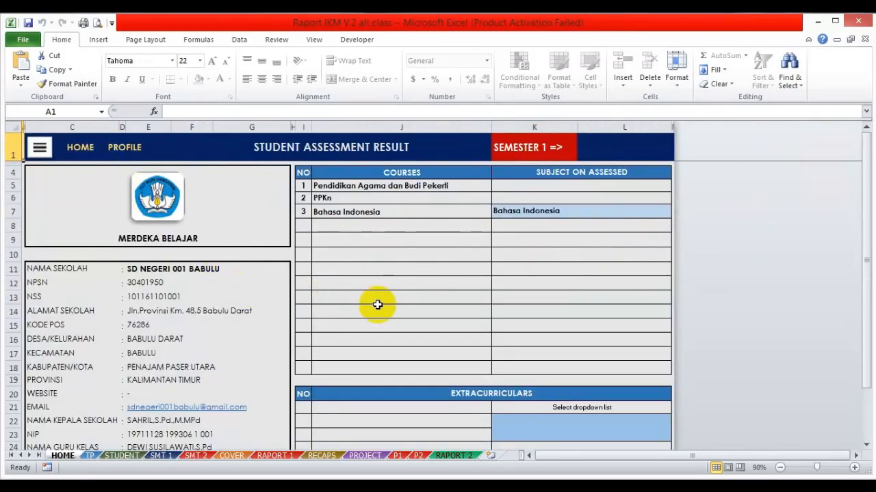
{"action": "scroll", "coordinate": [376, 304], "scroll_direction": "down", "scroll_amount": 2}
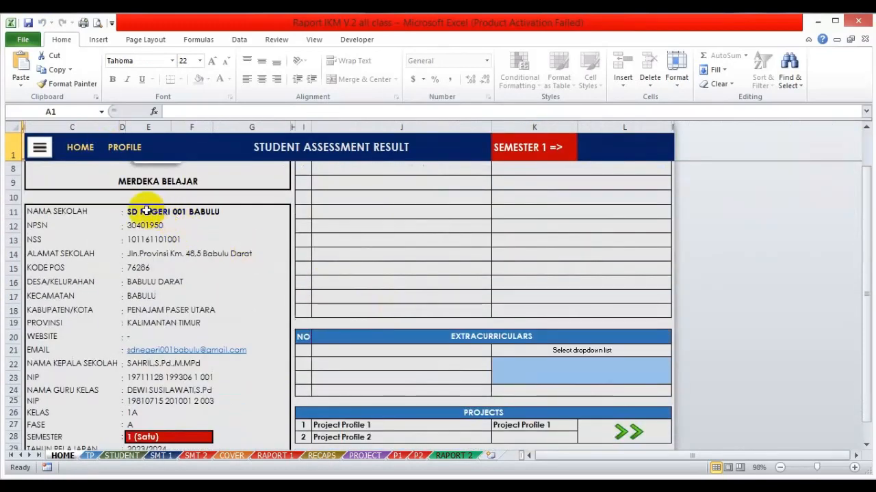
{"action": "left_click_drag", "start_coordinate": [146, 211], "coordinate": [180, 415]}
{"action": "left_click", "coordinate": [264, 316]}
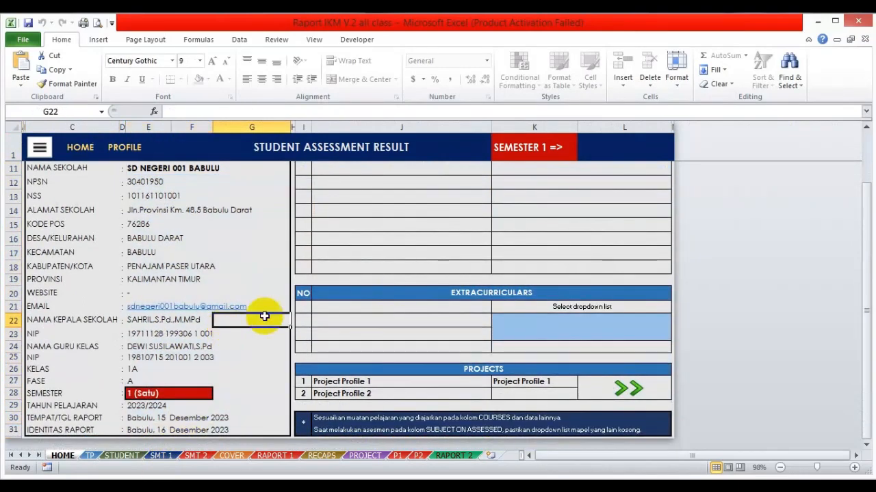
{"action": "left_click", "coordinate": [410, 253]}
{"action": "scroll", "coordinate": [403, 226], "scroll_direction": "up", "scroll_amount": 3}
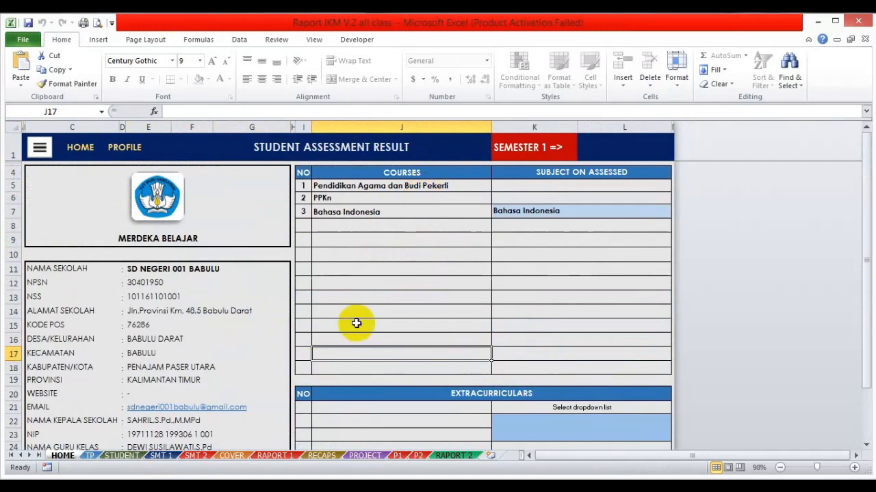
- View the student identity on the COVER sheet and the subject table on the RAPORT 1 sheet
{"action": "left_click", "coordinate": [231, 455]}
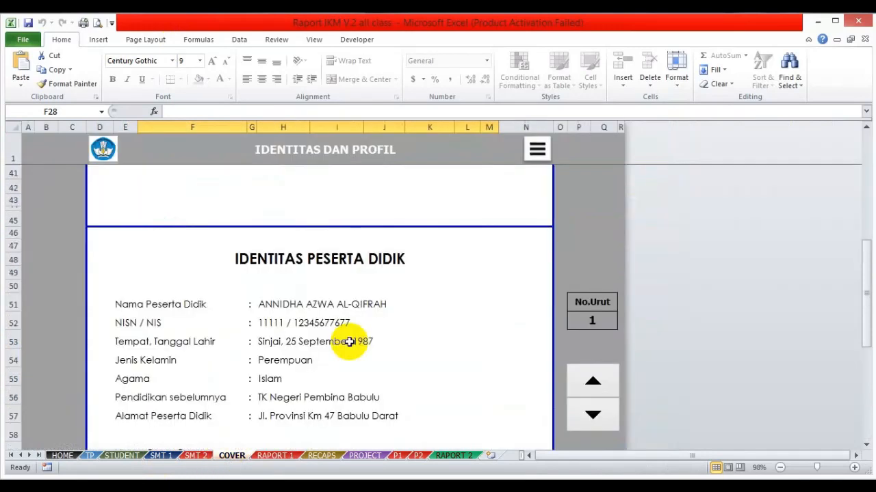
{"action": "left_click", "coordinate": [277, 456]}
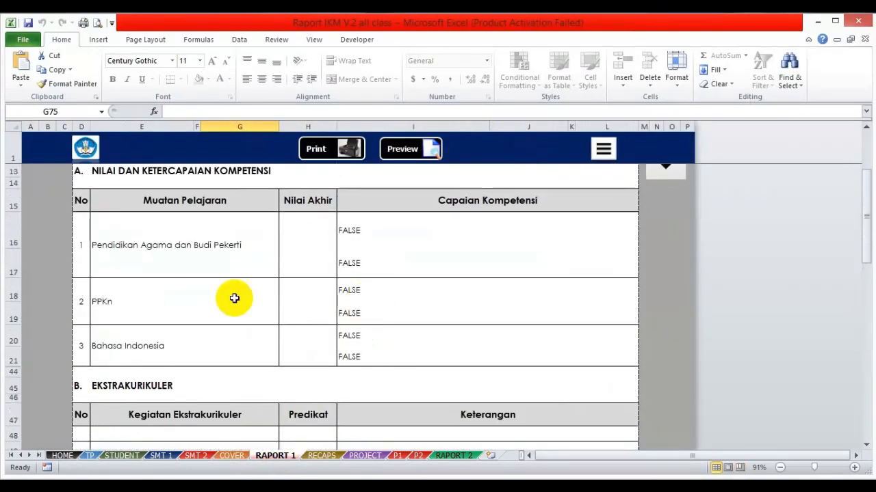
- Return to the HOME sheet and delete Bahasa Indonesia from the third row of COURSES
{"action": "left_click", "coordinate": [63, 456]}
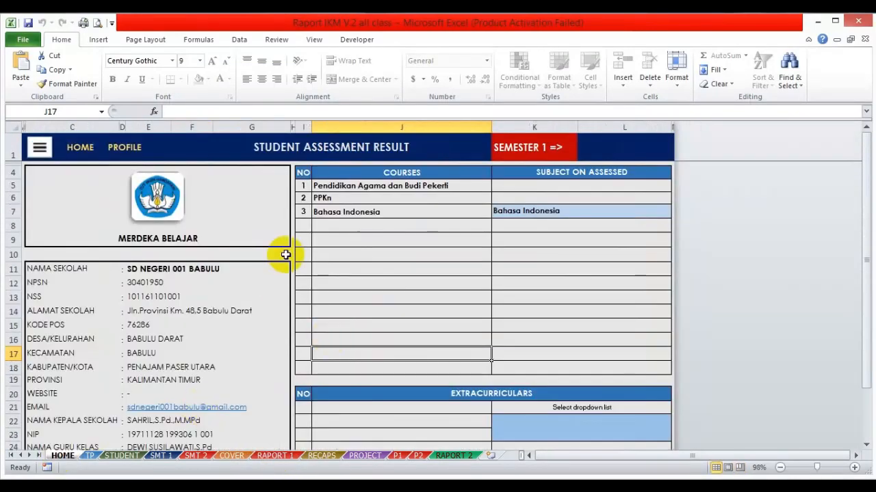
{"action": "left_click", "coordinate": [361, 212]}
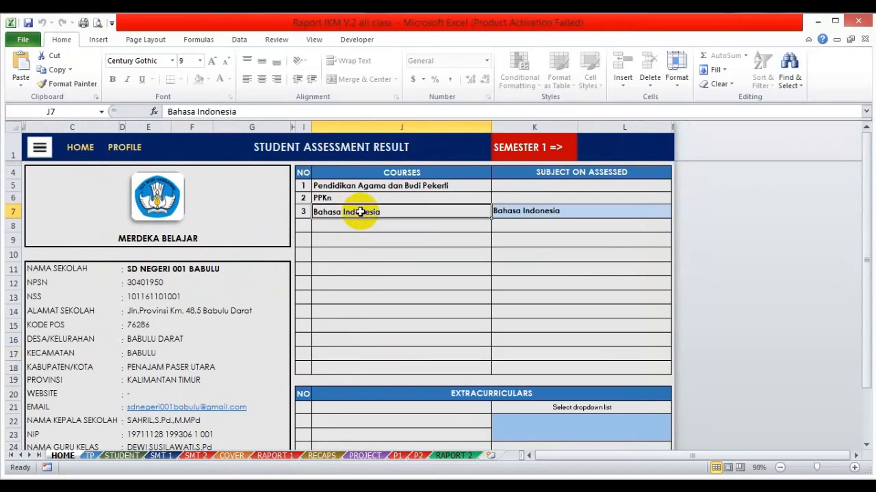
{"action": "key", "text": "Delete"}
{"action": "left_click", "coordinate": [359, 252]}
- Check the subject rows and the Capaian Kompetensi cells of Pendidikan Agama dan Budi Pekerti on the RAPORT 1 sheet
{"action": "left_click", "coordinate": [273, 456]}
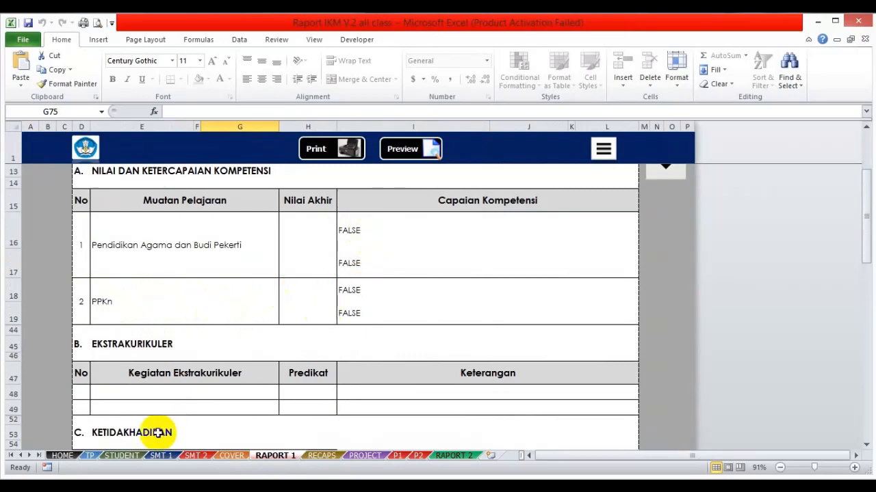
{"action": "left_click", "coordinate": [357, 234]}
{"action": "left_click", "coordinate": [353, 263]}
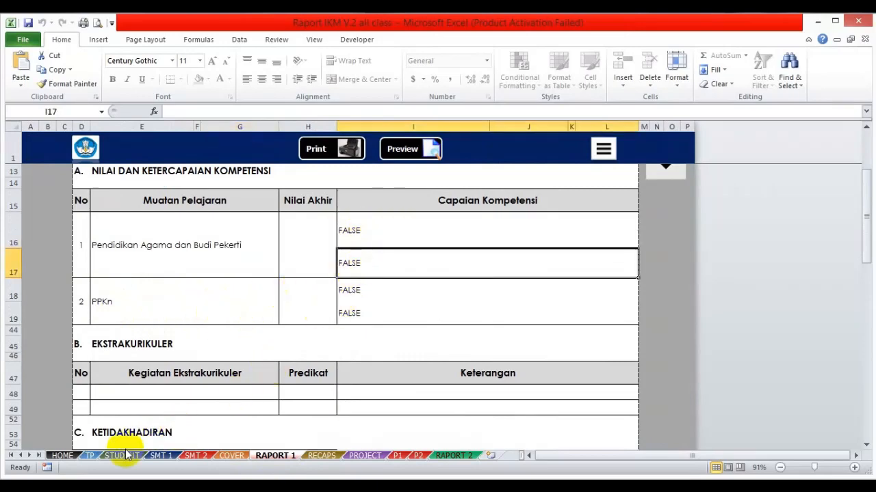
- On the HOME sheet, clear Bahasa Indonesia from SUBJECT ON ASSESSED and select PPKn in its own row
{"action": "left_click", "coordinate": [62, 456]}
{"action": "left_click", "coordinate": [522, 211]}
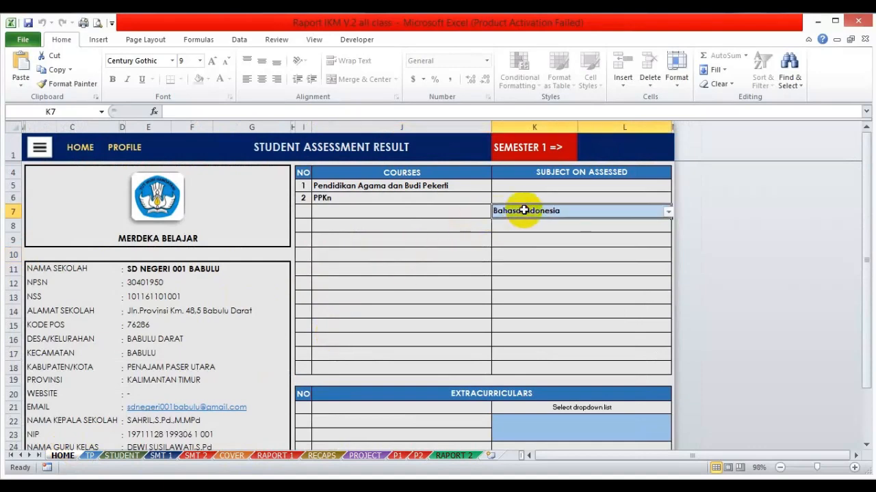
{"action": "key", "text": "Delete"}
{"action": "left_click", "coordinate": [518, 199]}
{"action": "key", "text": "alt+Down"}
{"action": "left_click", "coordinate": [515, 209]}
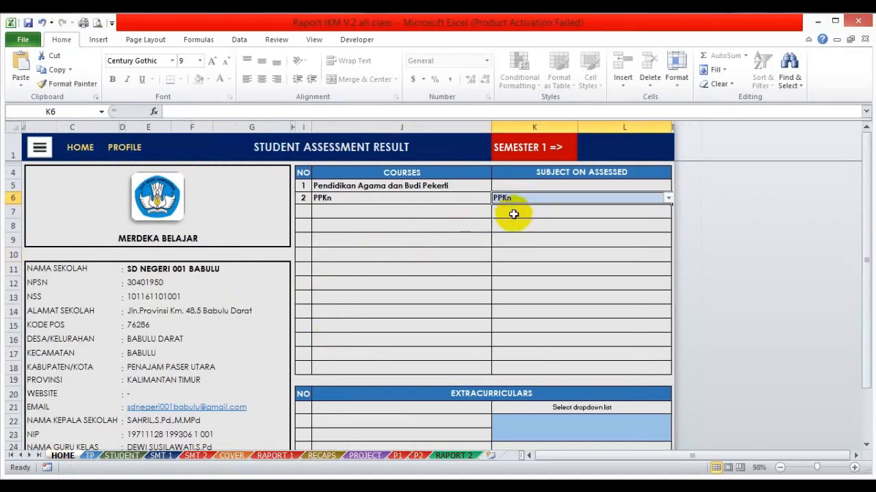
- In the semester 1 assessment of PPKn, give the first student Cognitive scores of 88, 90, 90, 90 and 88 for pkn 1 to pkn 5
{"action": "left_click", "coordinate": [523, 152]}
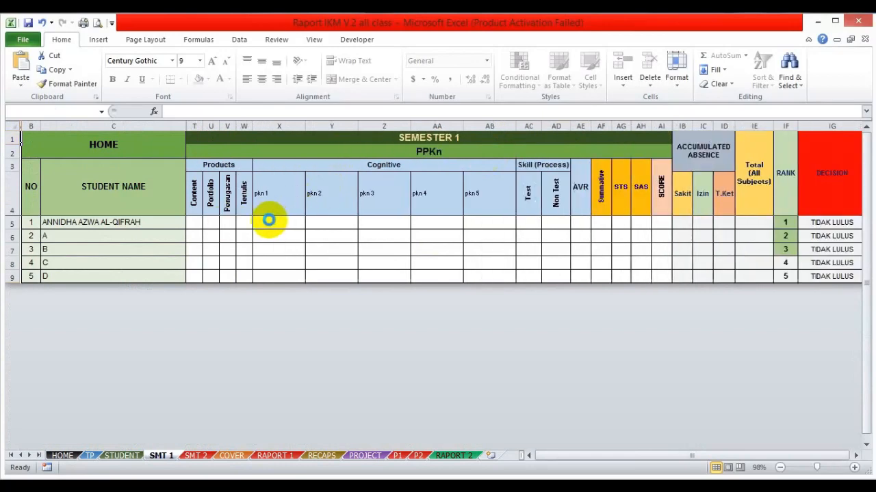
{"action": "left_click", "coordinate": [269, 221]}
{"action": "type", "text": "88"}
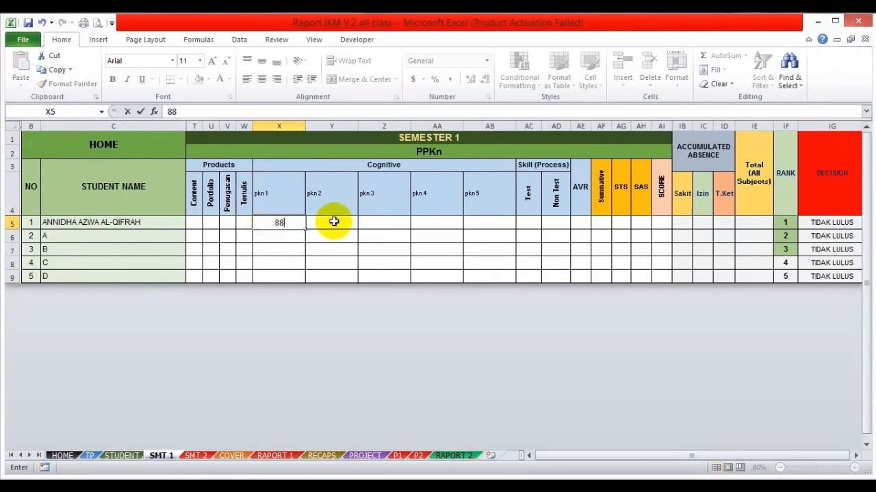
{"action": "left_click", "coordinate": [332, 221]}
{"action": "type", "text": "90"}
{"action": "left_click", "coordinate": [376, 226]}
{"action": "type", "text": "90"}
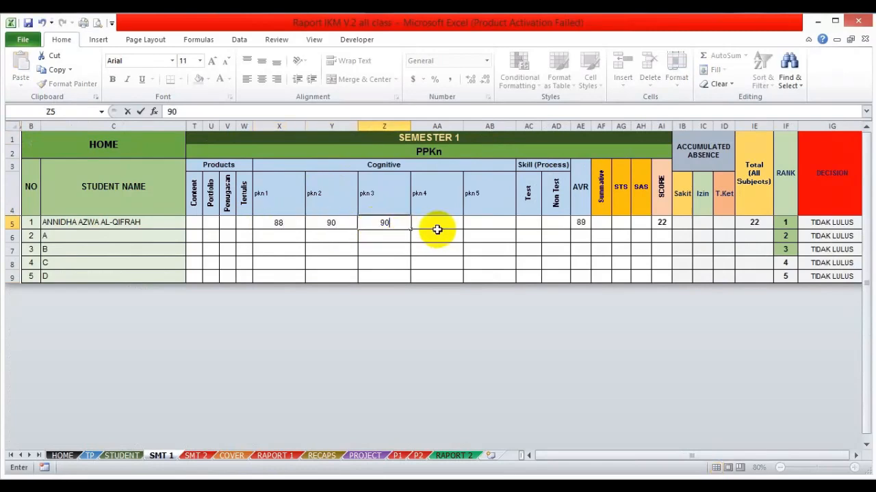
{"action": "left_click", "coordinate": [429, 222]}
{"action": "type", "text": "90"}
{"action": "left_click", "coordinate": [481, 223]}
{"action": "type", "text": "88"}
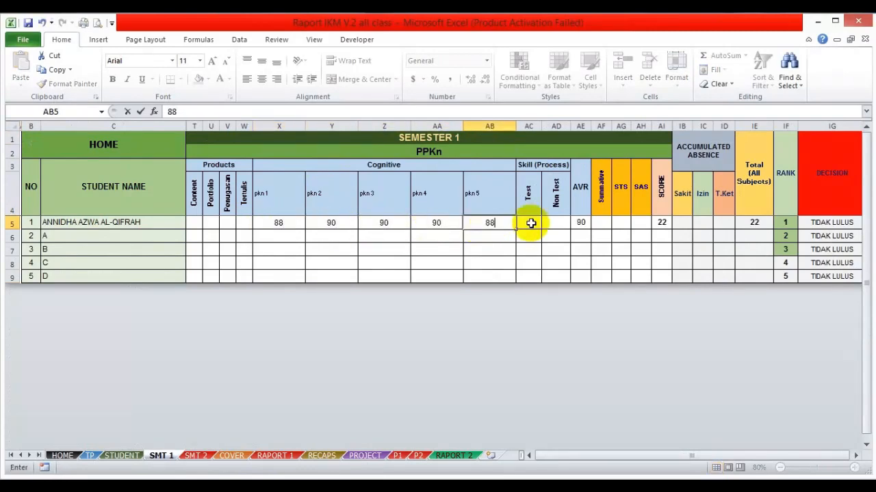
- Enter the first student's PPKn Skill (Process) scores: 89 for Test and 90 for Non Test
{"action": "left_click", "coordinate": [528, 222]}
{"action": "type", "text": "89"}
{"action": "left_click", "coordinate": [558, 224]}
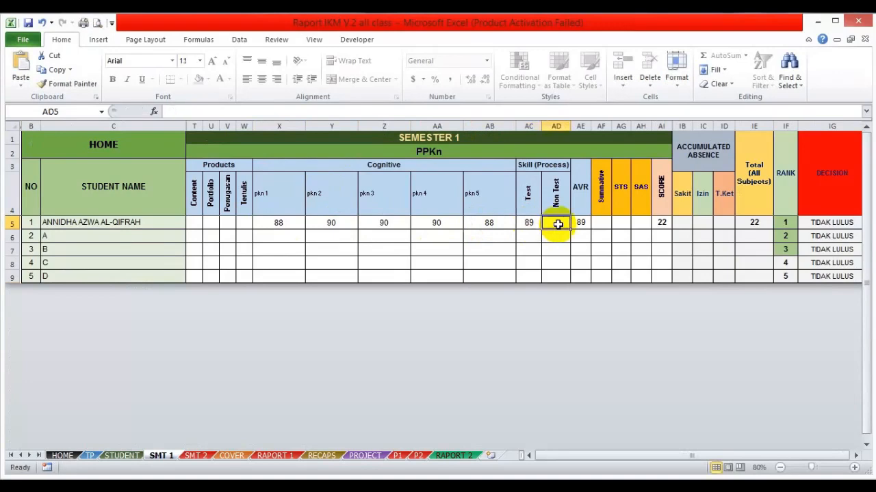
{"action": "type", "text": "90"}
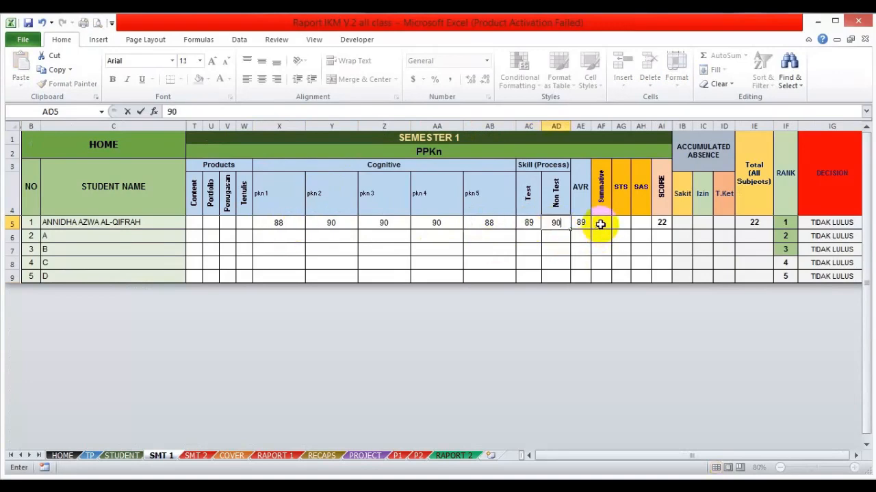
- Enter the first student's PPKn exam scores: 88 for Summative, 80 for STS and 90 for SAS
{"action": "left_click", "coordinate": [600, 224]}
{"action": "type", "text": "88"}
{"action": "left_click", "coordinate": [616, 223]}
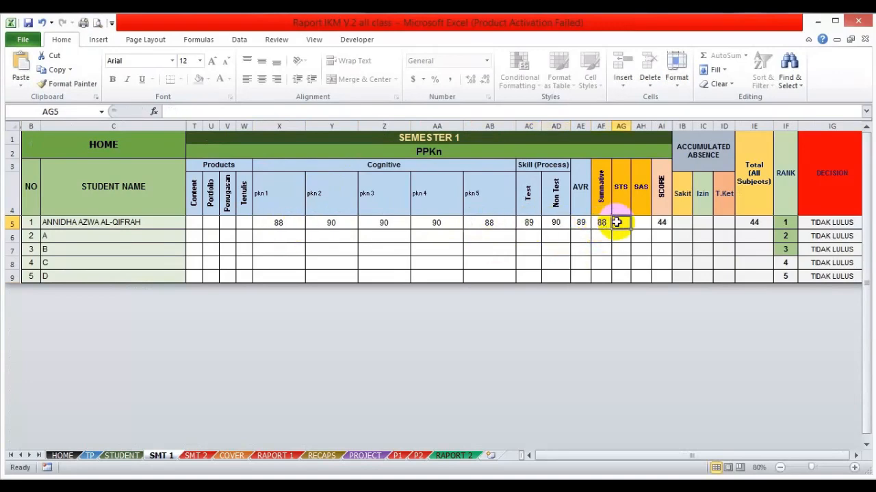
{"action": "type", "text": "80"}
{"action": "left_click", "coordinate": [641, 222]}
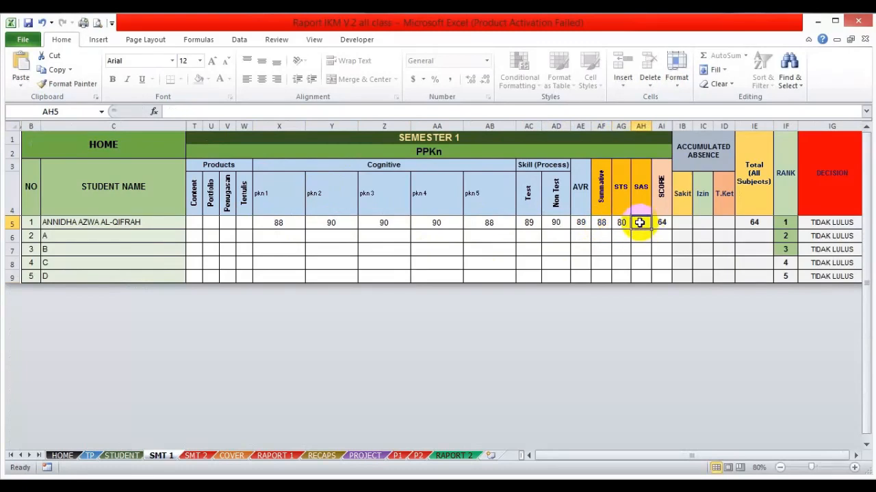
{"action": "type", "text": "90"}
{"action": "left_click", "coordinate": [583, 247]}
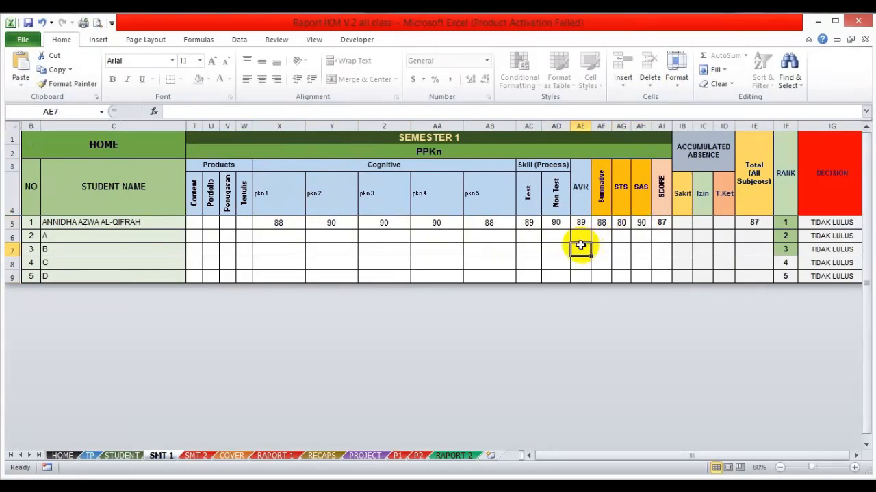
- Examine the final score and the two Capaian Kompetensi descriptions of PPKn on the RAPORT 1 sheet
{"action": "left_click", "coordinate": [277, 454]}
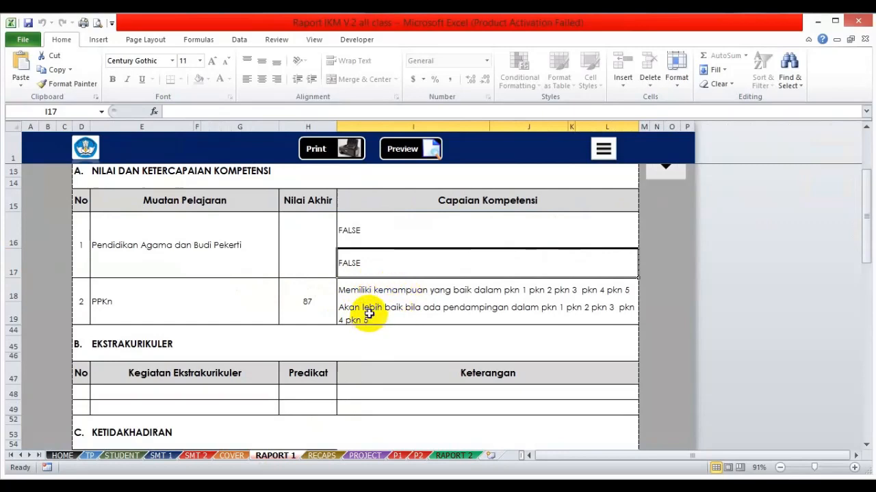
{"action": "left_click", "coordinate": [404, 313]}
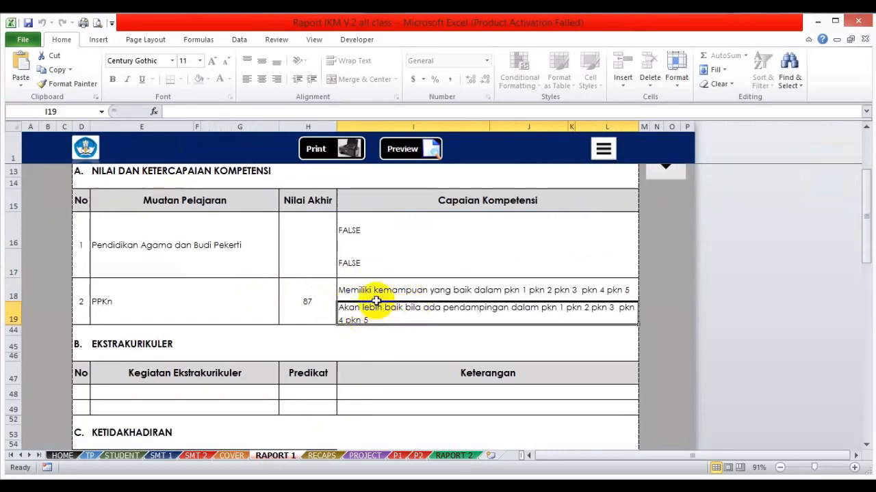
{"action": "left_click", "coordinate": [403, 289]}
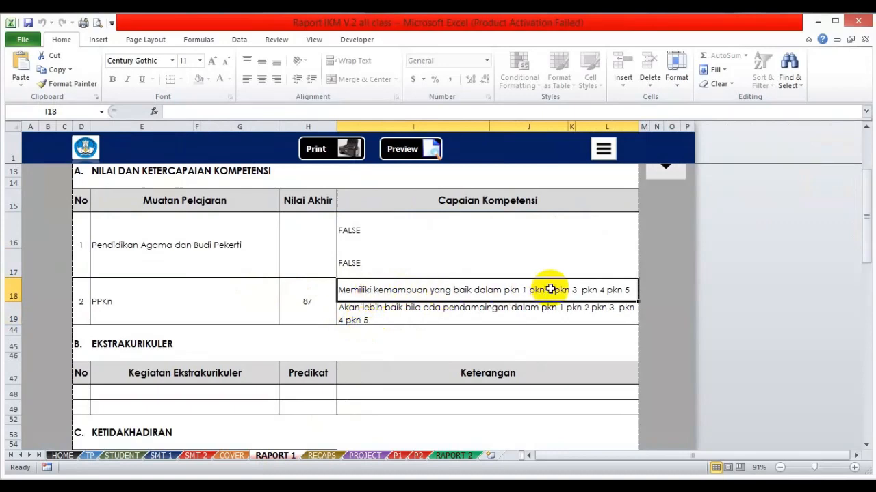
{"action": "left_click", "coordinate": [366, 310]}
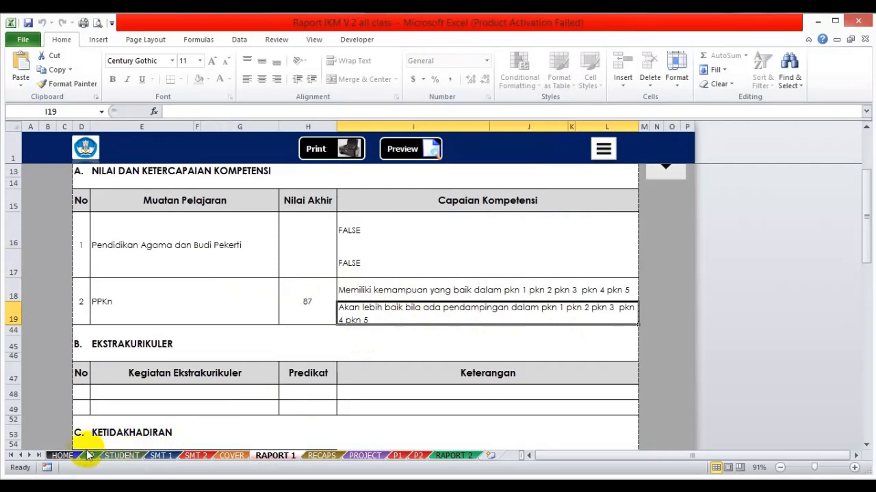
- On the HOME sheet, add Pramuka and Olahraga as the first two entries under EXTRACURRICULARS
{"action": "left_click", "coordinate": [62, 455]}
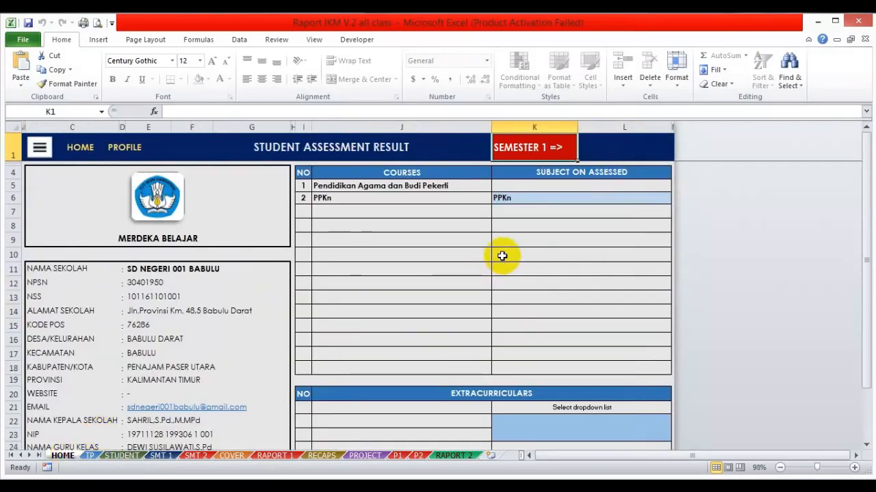
{"action": "scroll", "coordinate": [472, 291], "scroll_direction": "down", "scroll_amount": 3}
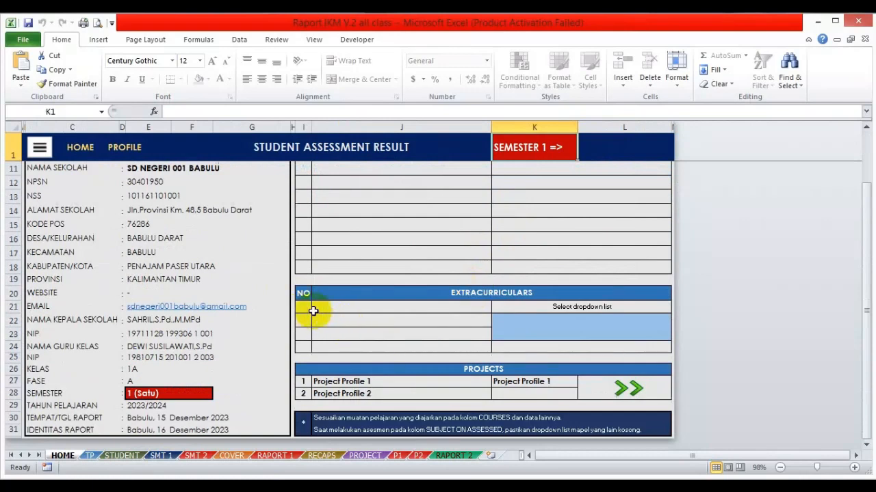
{"action": "left_click", "coordinate": [336, 311]}
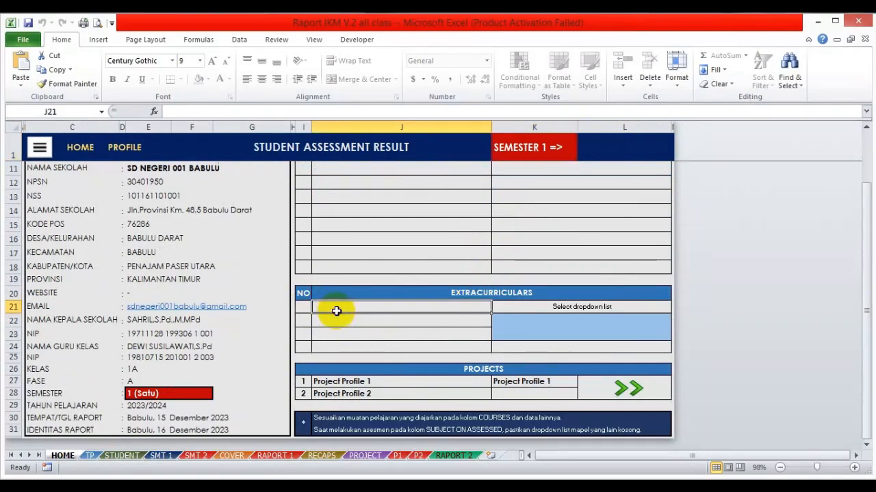
{"action": "type", "text": "Pramuka"}
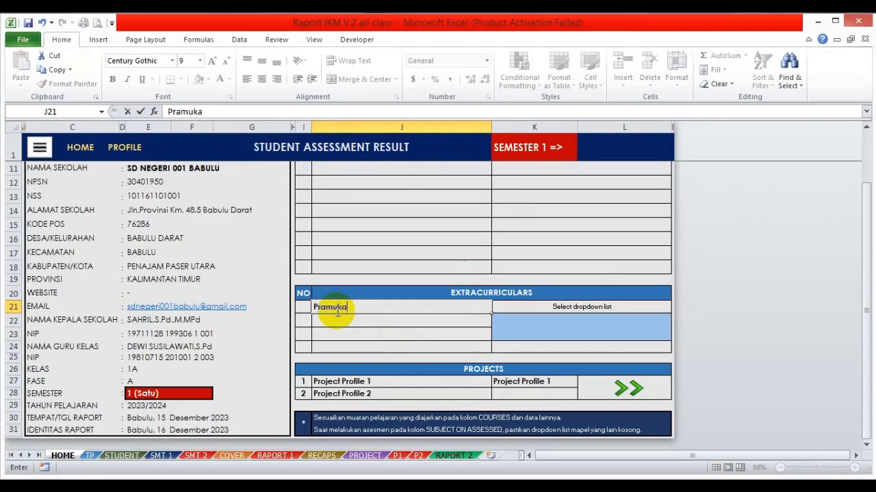
{"action": "key", "text": "Return"}
{"action": "type", "text": "Olahraga"}
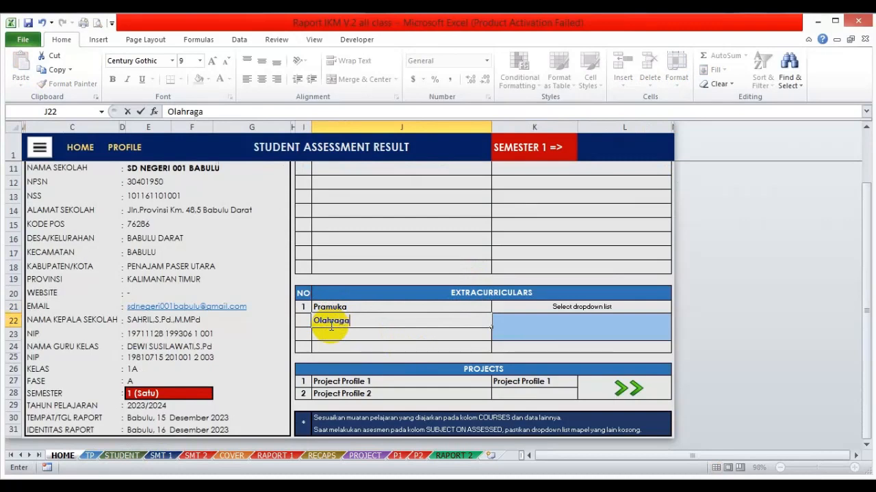
{"action": "left_click", "coordinate": [412, 267]}
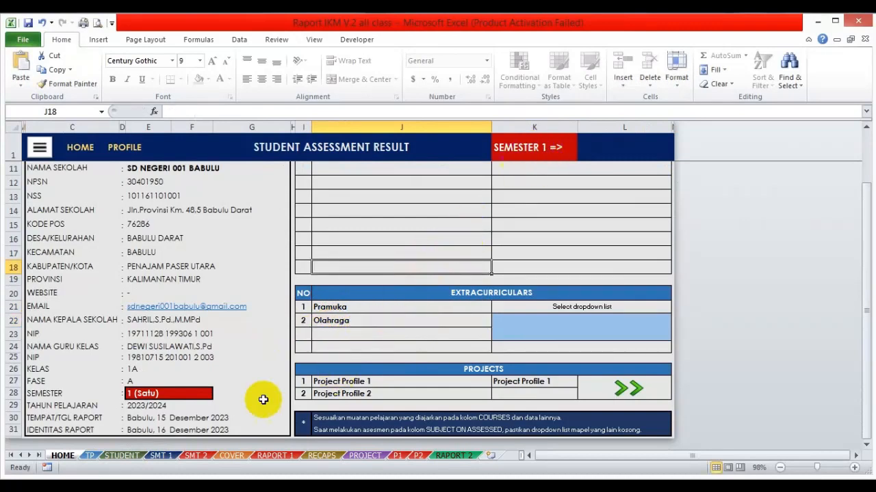
- Check the Pramuka and Olahraga rows in the Ekstrakurikuler section of the RAPORT 1 sheet
{"action": "left_click", "coordinate": [274, 455]}
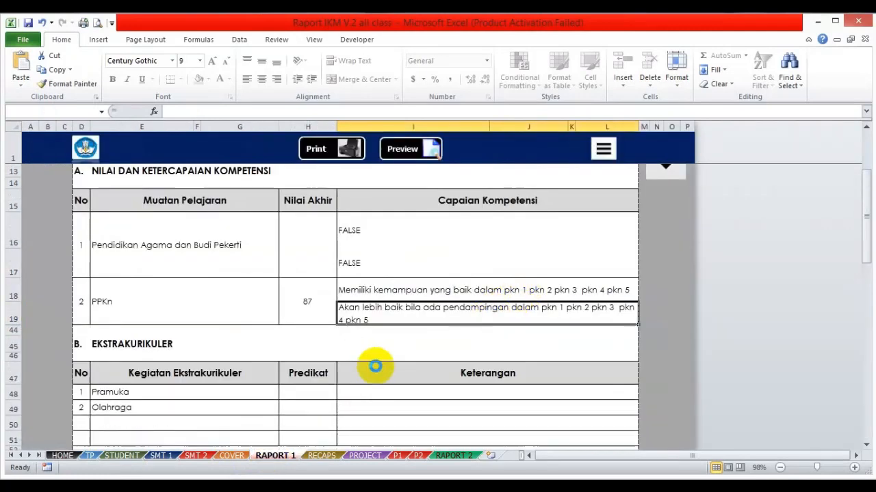
{"action": "left_click", "coordinate": [130, 344]}
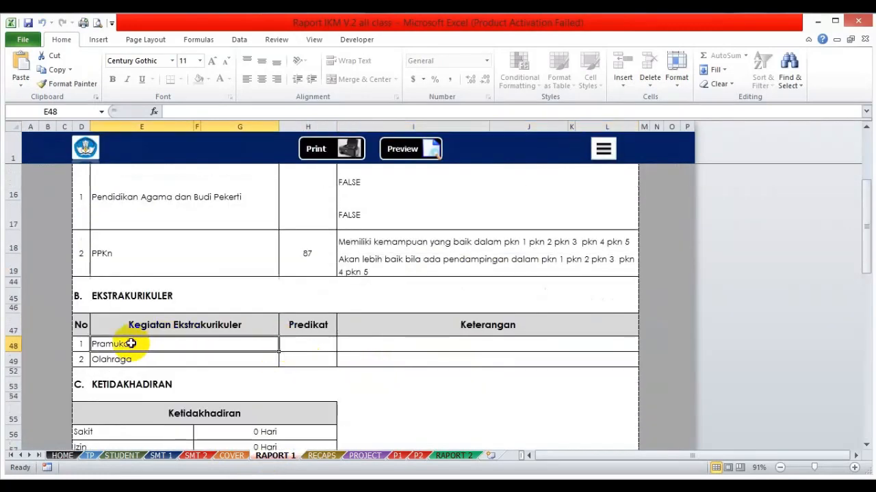
{"action": "left_click", "coordinate": [133, 359]}
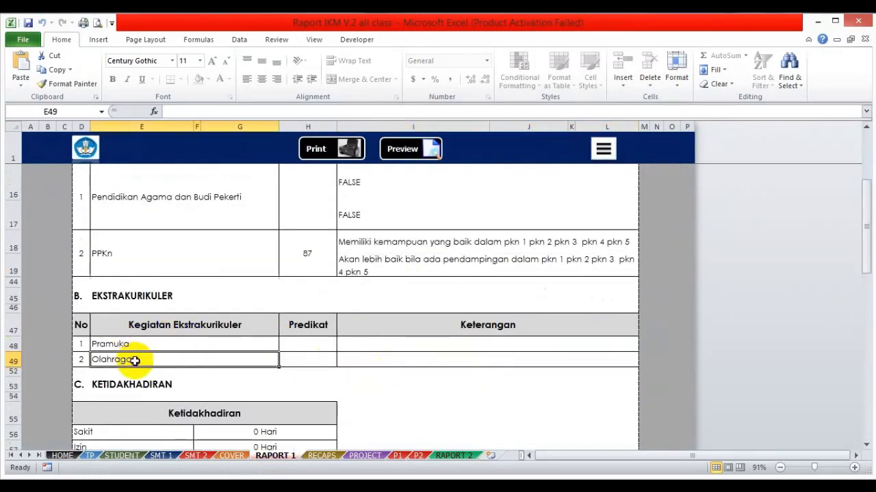
- On the HOME sheet, clear the PPKn selection under SUBJECT ON ASSESSED
{"action": "left_click", "coordinate": [62, 456]}
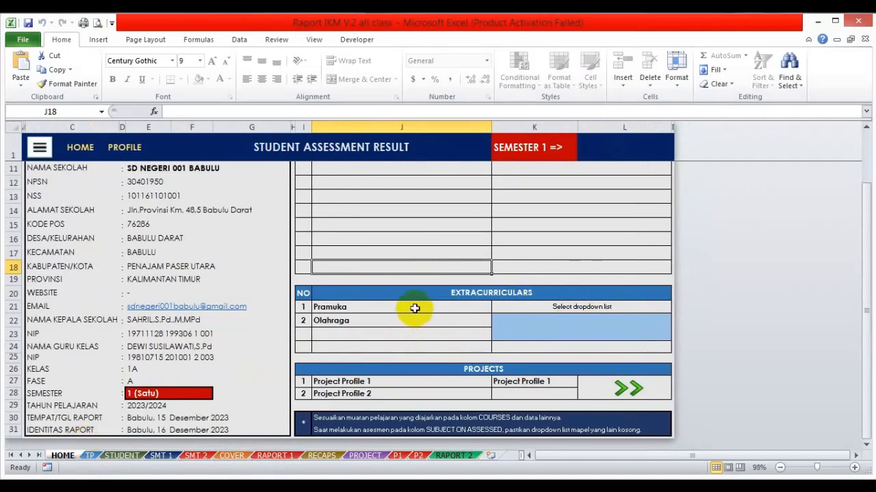
{"action": "scroll", "coordinate": [461, 297], "scroll_direction": "up", "scroll_amount": 3}
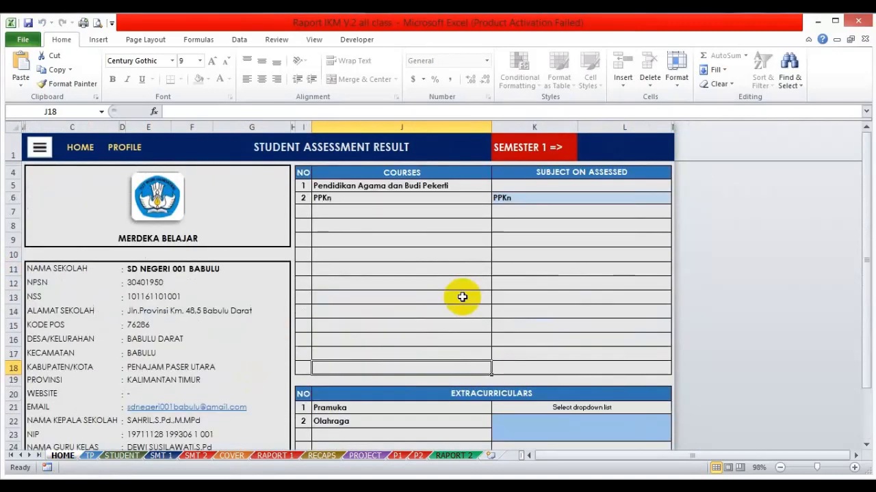
{"action": "left_click", "coordinate": [541, 199]}
{"action": "key", "text": "alt+Down"}
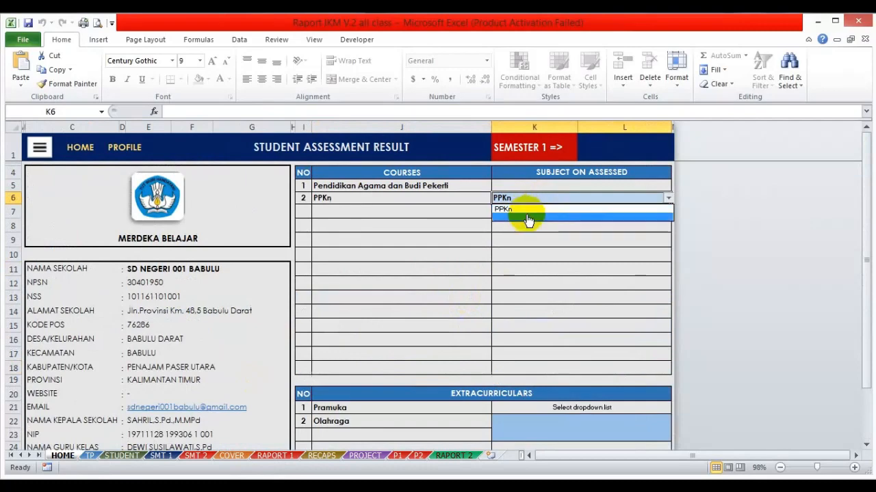
{"action": "left_click", "coordinate": [528, 220]}
- Choose Extracurriculars as the assessed item in the EXTRACURRICULARS table of the HOME sheet
{"action": "scroll", "coordinate": [507, 315], "scroll_direction": "down", "scroll_amount": 1}
{"action": "left_click", "coordinate": [550, 368]}
{"action": "key", "text": "alt+Down"}
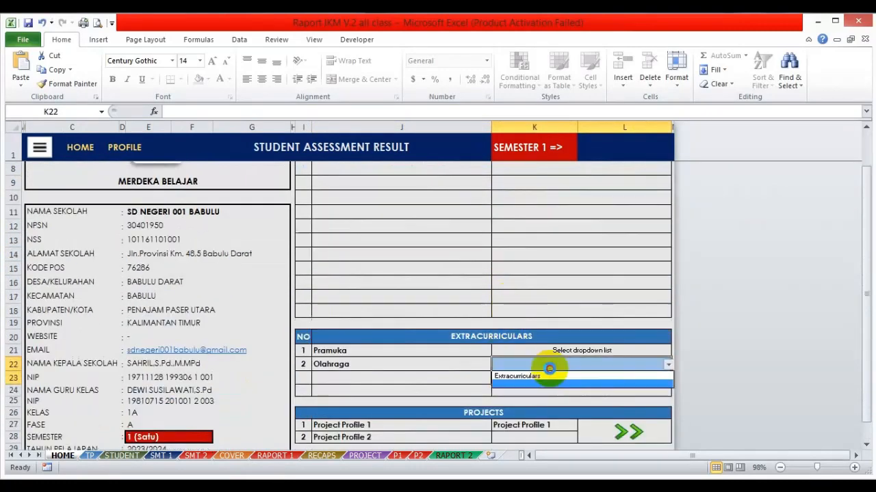
{"action": "left_click", "coordinate": [539, 376]}
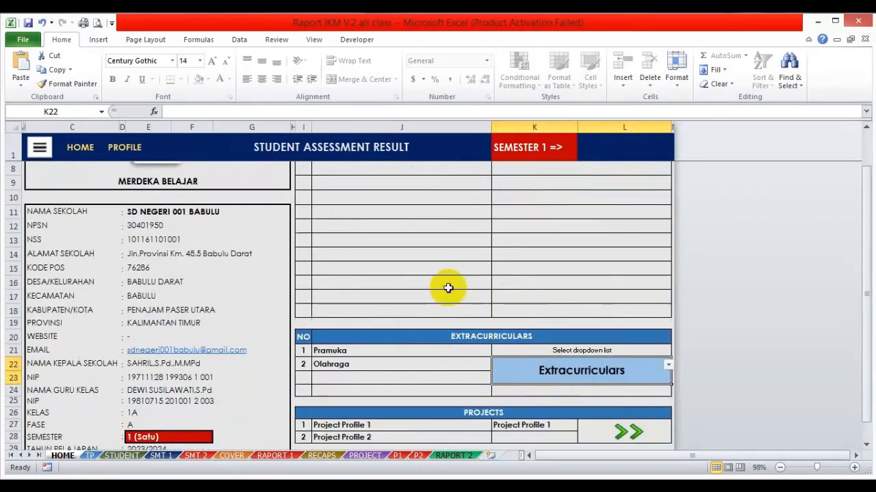
- Open the Semester 1 score sheet and check the description cells beneath Pramuka and Olahraga
{"action": "left_click", "coordinate": [534, 153]}
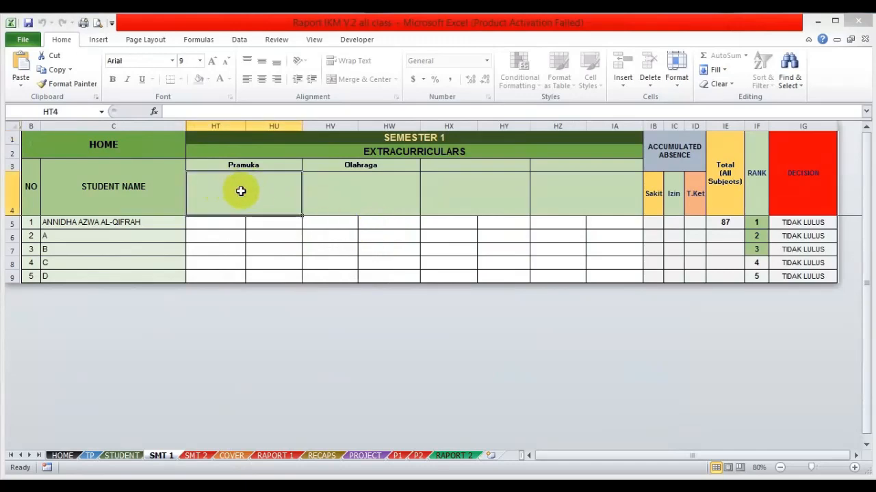
{"action": "left_click", "coordinate": [377, 191]}
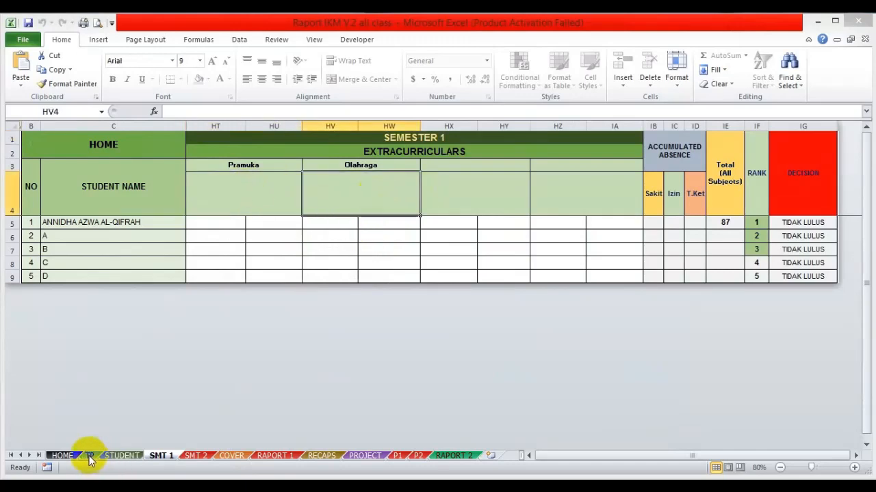
{"action": "left_click", "coordinate": [236, 194]}
{"action": "left_click", "coordinate": [312, 185]}
{"action": "left_click", "coordinate": [300, 188]}
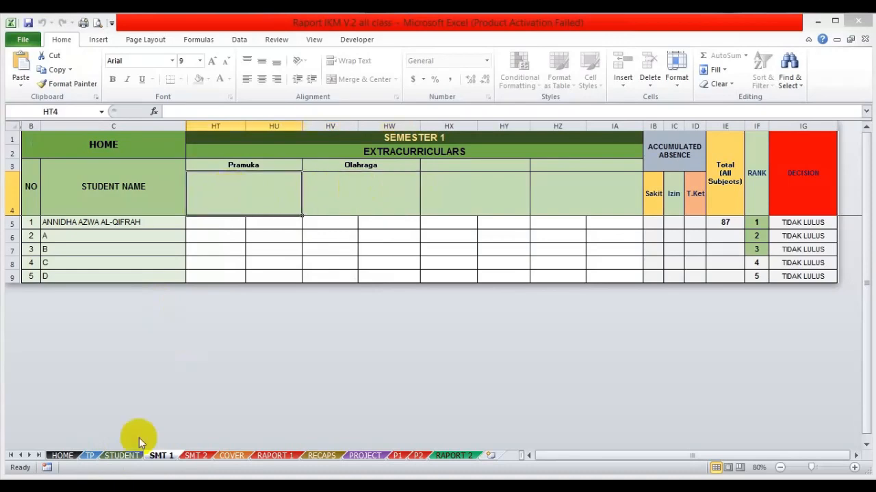
- On the TP sheet, enter "Pramuka 1" as the KETERANGAN of the Pramuka extracurricular
{"action": "left_click", "coordinate": [89, 455]}
{"action": "scroll", "coordinate": [205, 344], "scroll_direction": "down", "scroll_amount": 5}
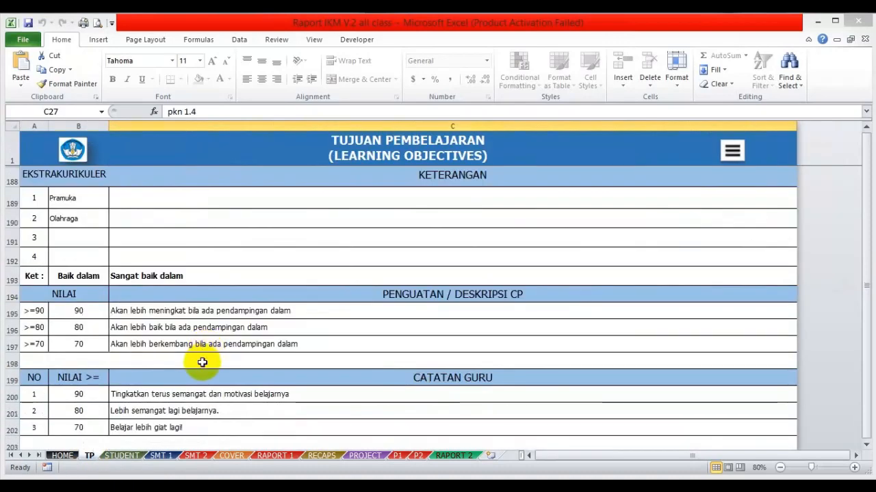
{"action": "scroll", "coordinate": [195, 346], "scroll_direction": "up", "scroll_amount": 3}
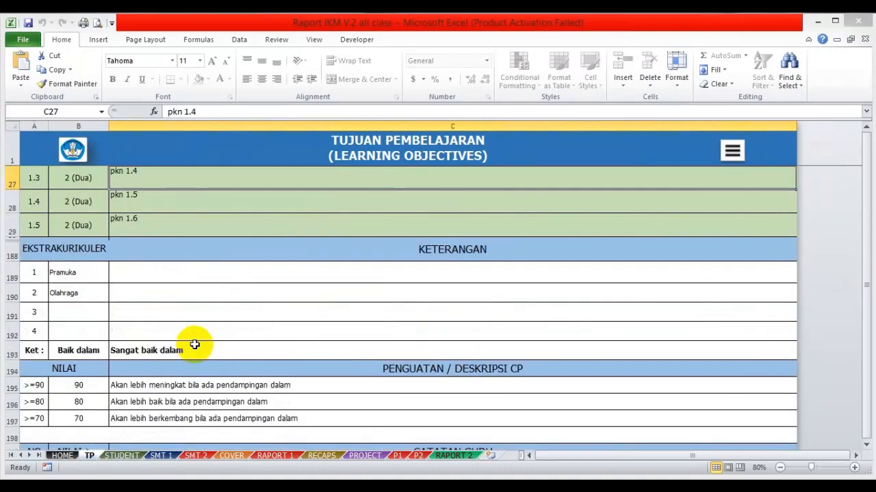
{"action": "left_click", "coordinate": [151, 272]}
{"action": "type", "text": "Pramuka"}
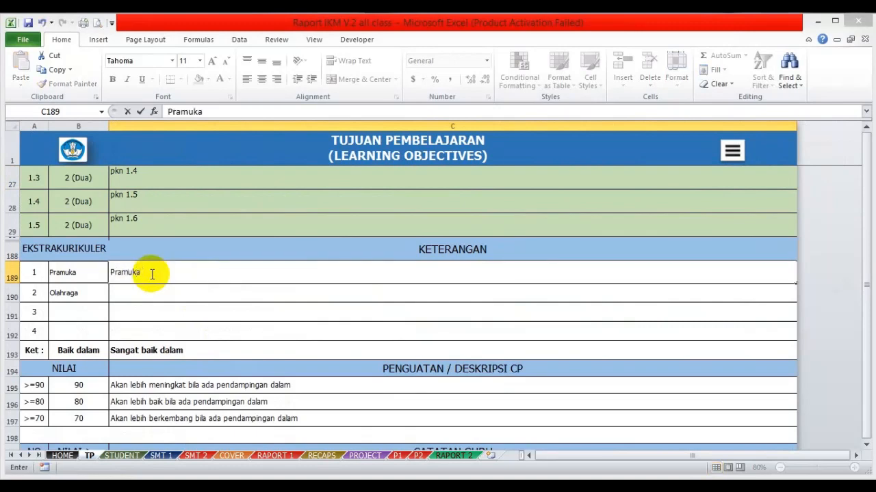
{"action": "type", "text": " 1"}
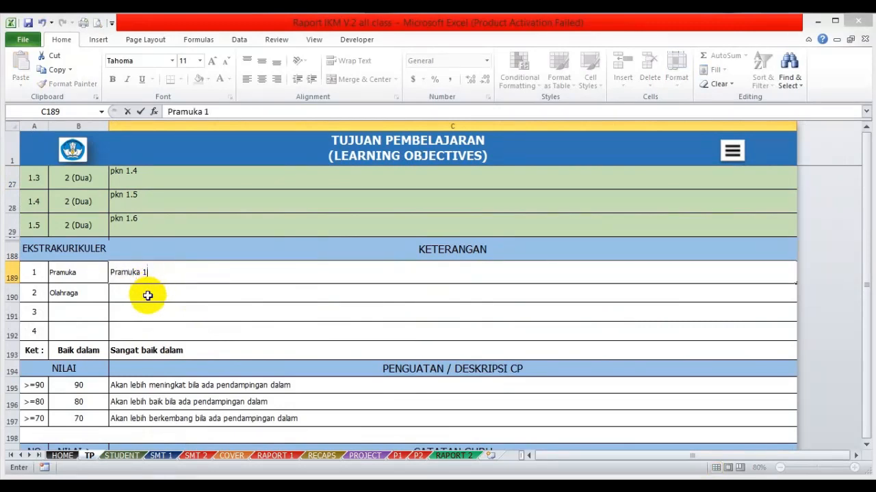
- Enter "Olahraga 2" as the KETERANGAN of the Olahraga extracurricular
{"action": "left_click", "coordinate": [148, 295]}
{"action": "type", "text": "Olahra"}
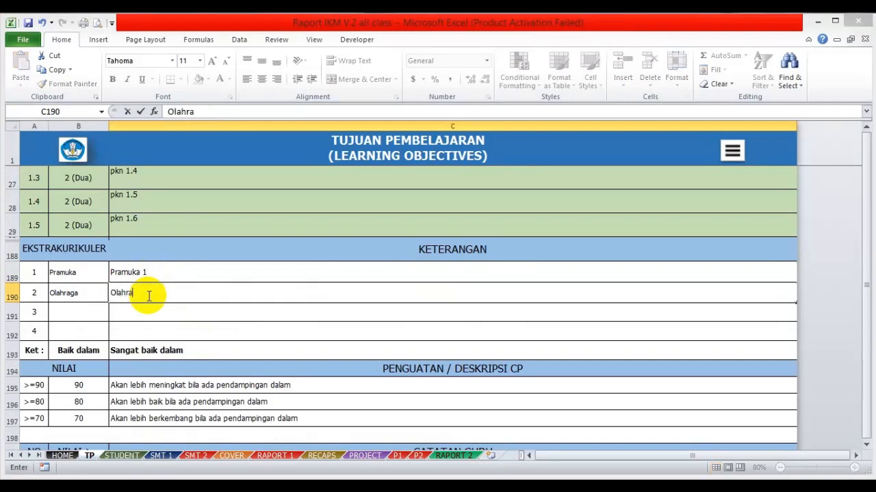
{"action": "type", "text": "ga 2"}
{"action": "key", "text": "Return"}
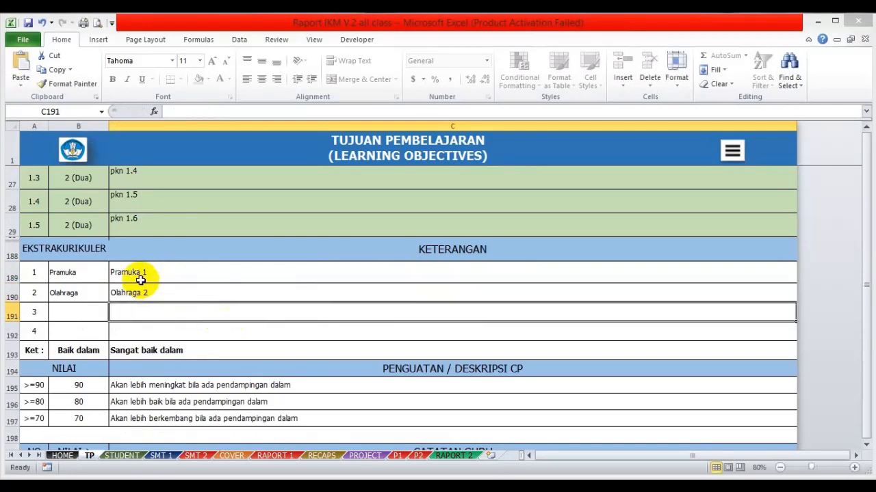
{"action": "left_click", "coordinate": [140, 278]}
{"action": "left_click", "coordinate": [171, 295]}
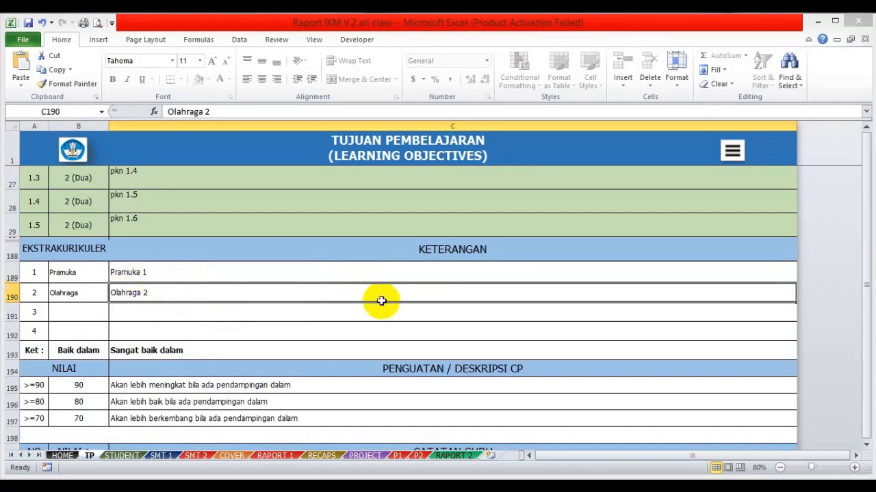
- Check the Predikat and Keterangan cells of Pramuka on the RAPORT 1 sheet
{"action": "left_click", "coordinate": [277, 455]}
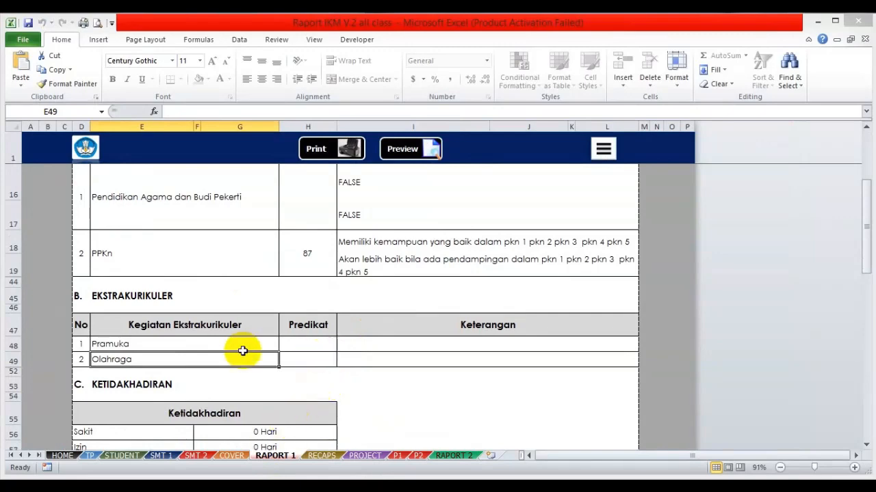
{"action": "left_click", "coordinate": [309, 344]}
{"action": "left_click", "coordinate": [421, 349]}
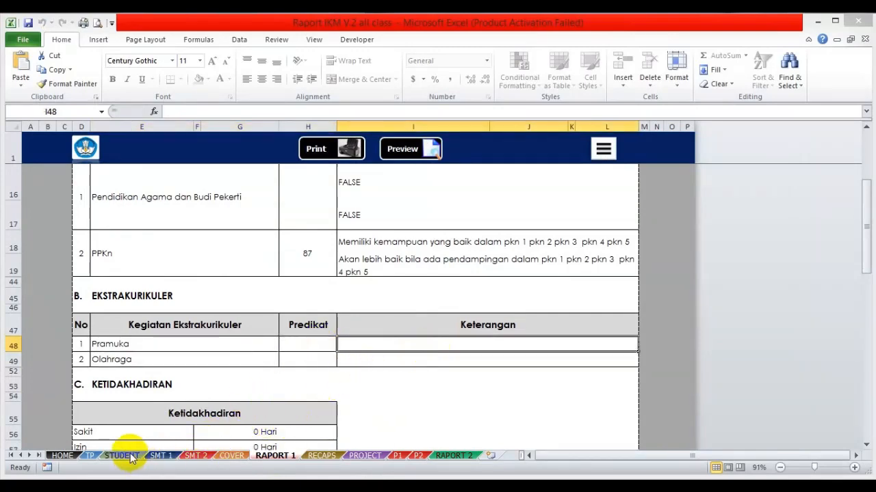
- Open the Semester 1 scores from the HOME sheet and enter Pramuka scores of 88 for the first student and 90 for the second
{"action": "left_click", "coordinate": [62, 455]}
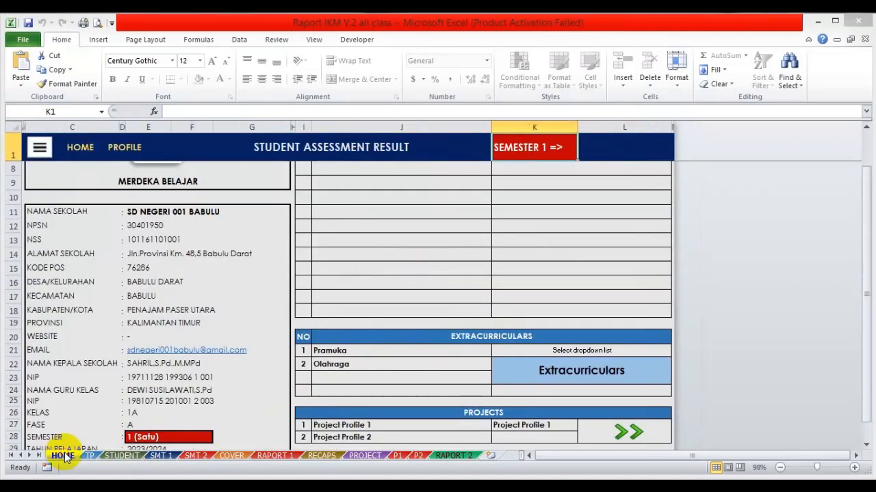
{"action": "left_click", "coordinate": [527, 156]}
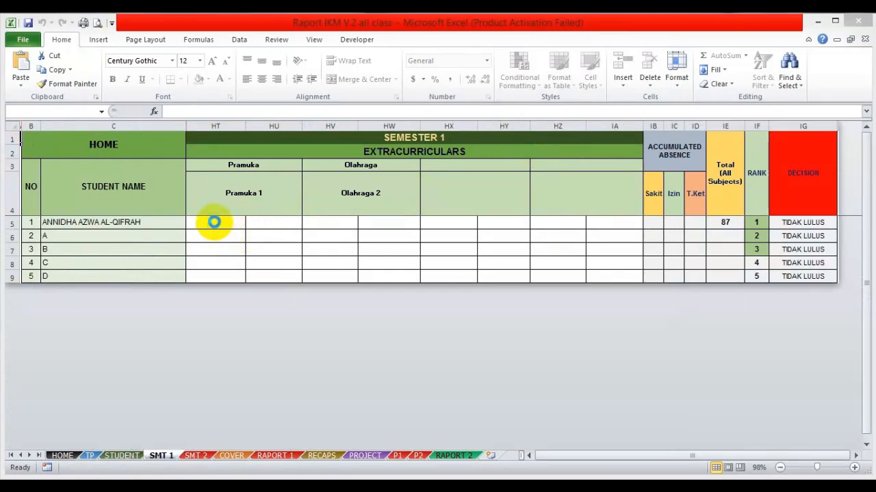
{"action": "left_click", "coordinate": [214, 221]}
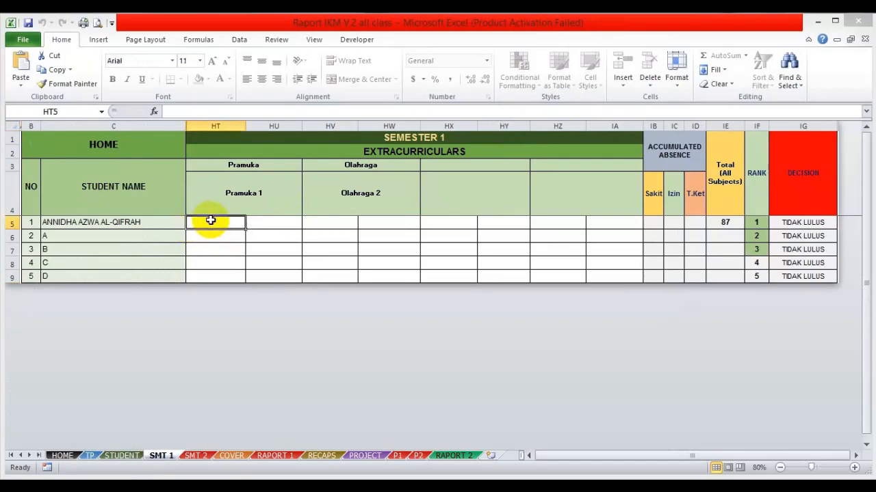
{"action": "type", "text": "88"}
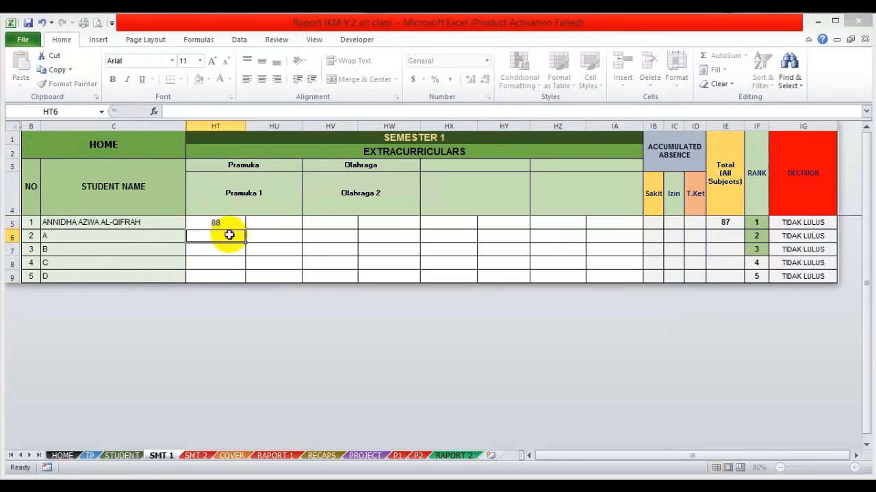
{"action": "key", "text": "Tab"}
{"action": "type", "text": "B"}
{"action": "key", "text": "Return"}
{"action": "type", "text": "90"}
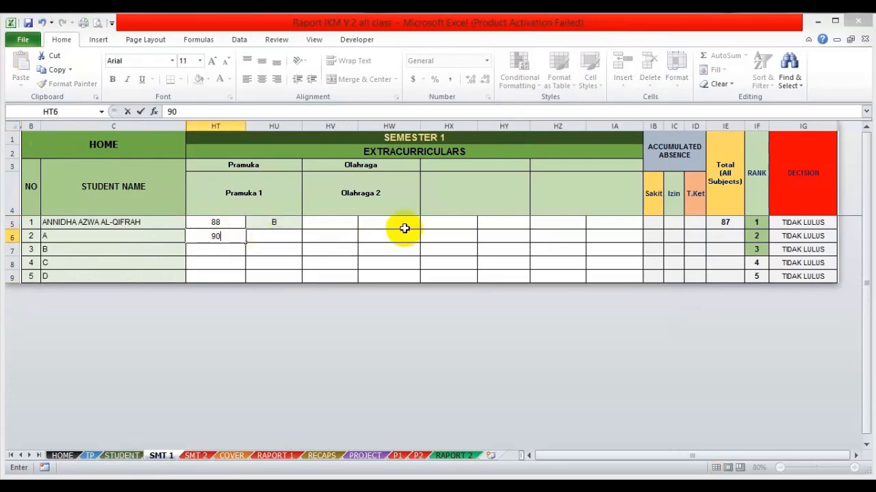
{"action": "key", "text": "Tab"}
{"action": "type", "text": "A"}
- Enter Olahraga scores of 90 for the first student and 80 for the second
{"action": "left_click", "coordinate": [334, 226]}
{"action": "type", "text": "90"}
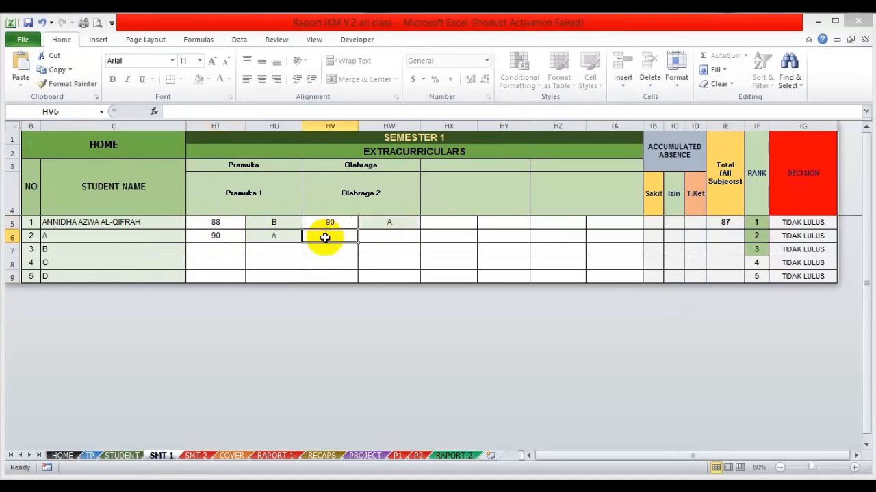
{"action": "type", "text": "80"}
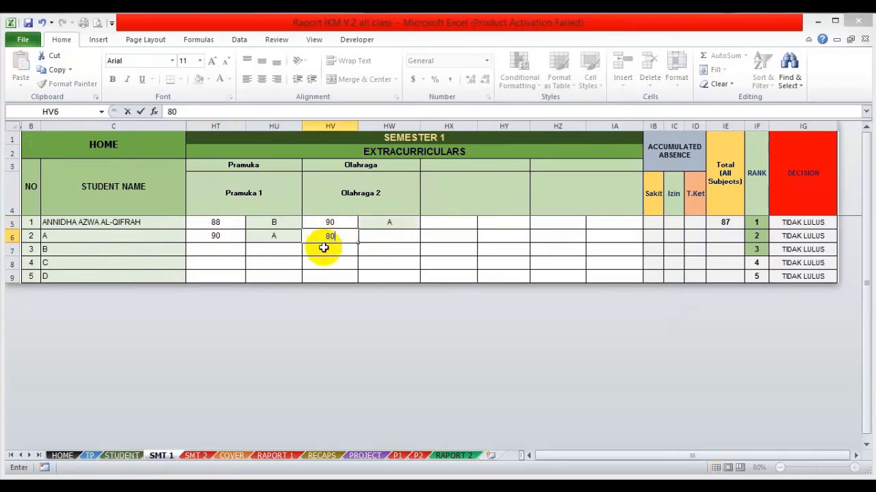
{"action": "key", "text": "Tab"}
{"action": "type", "text": "B"}
{"action": "key", "text": "Return"}
{"action": "key", "text": "Return"}
- Review the Predikat and Keterangan entries for Pramuka and Olahraga on the RAPORT 1 sheet, along with the course results
{"action": "left_click", "coordinate": [277, 457]}
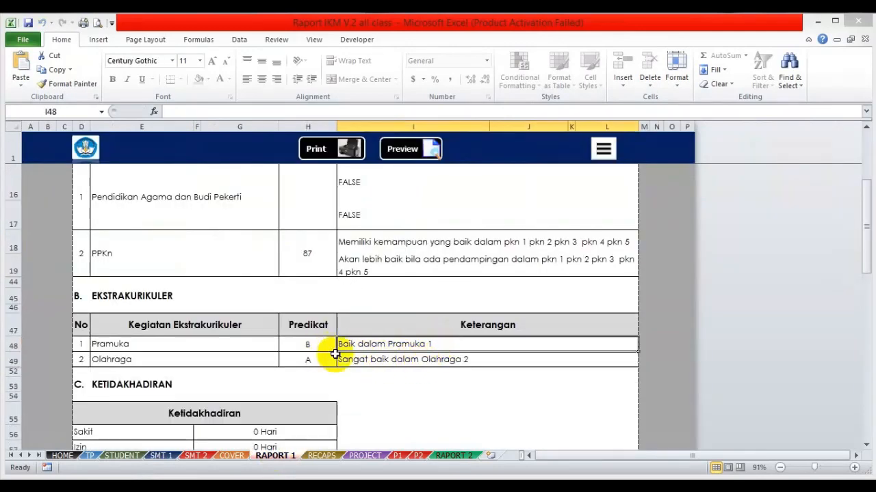
{"action": "scroll", "coordinate": [355, 350], "scroll_direction": "up", "scroll_amount": 2}
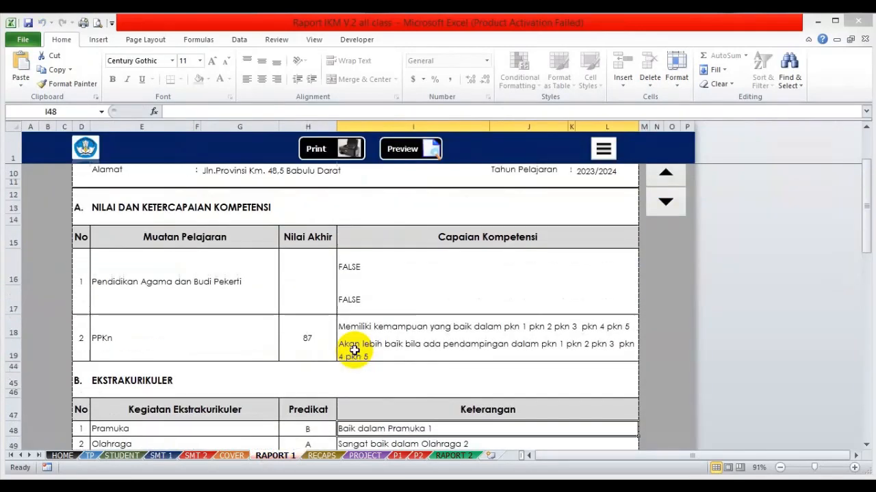
{"action": "scroll", "coordinate": [354, 350], "scroll_direction": "down", "scroll_amount": 3}
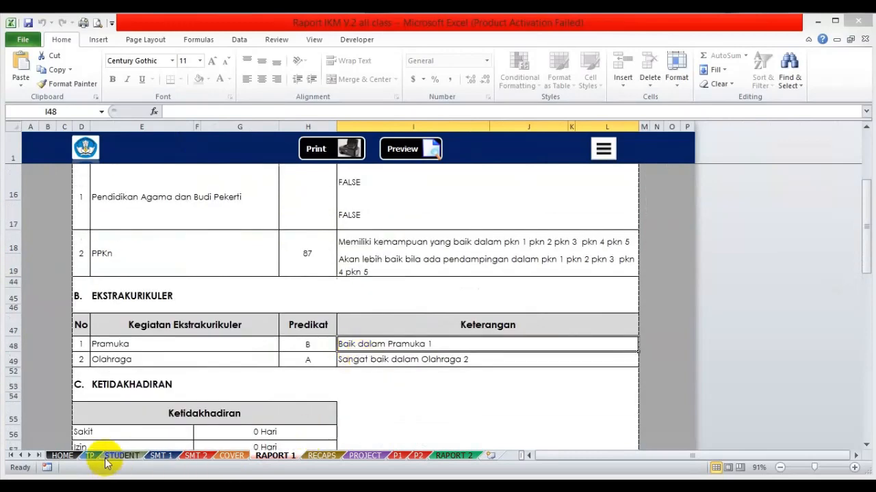
- On the HOME sheet, clear the Project Profile 1 selection in the PROJECTS table
{"action": "left_click", "coordinate": [67, 457]}
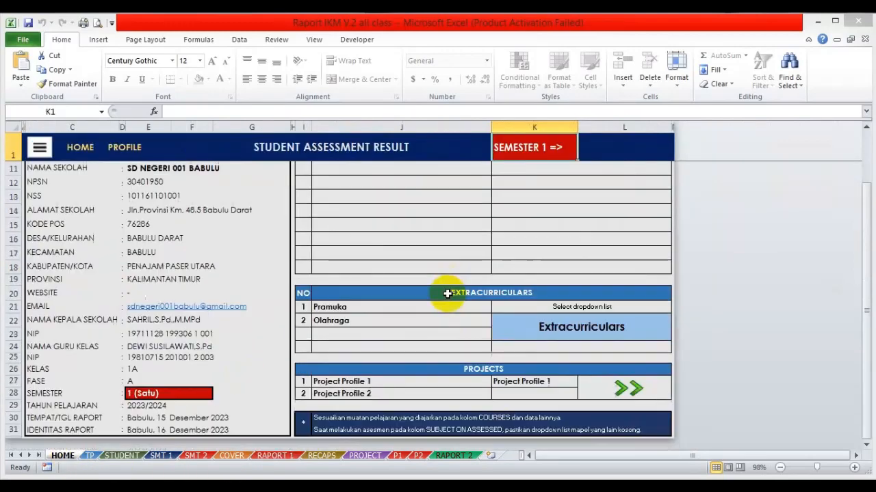
{"action": "scroll", "coordinate": [454, 298], "scroll_direction": "down", "scroll_amount": 1}
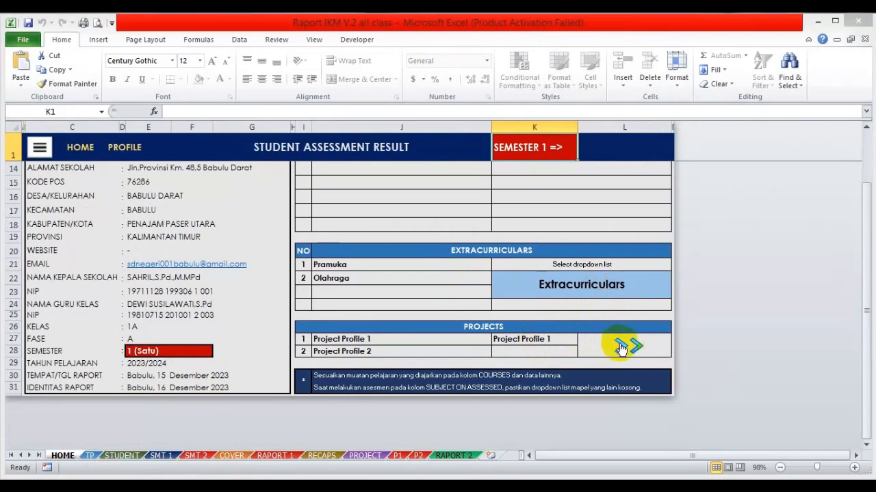
{"action": "left_click", "coordinate": [559, 342]}
{"action": "left_click", "coordinate": [582, 340]}
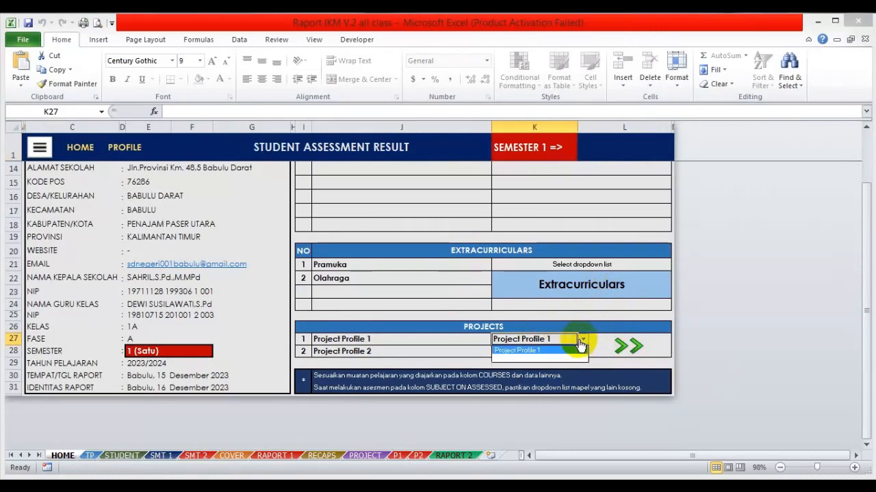
{"action": "left_click", "coordinate": [540, 357]}
{"action": "left_click", "coordinate": [586, 313]}
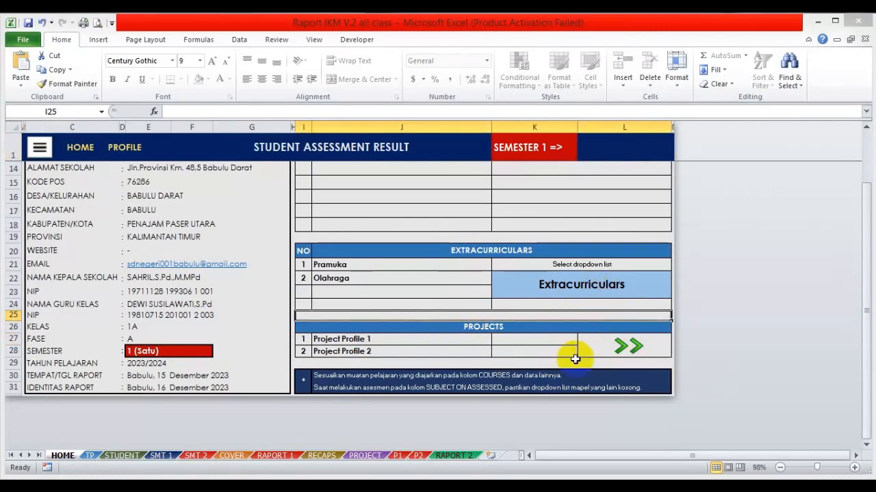
- Select Project Profile 1 in the PROJECTS table and open its PROJECT sheet
{"action": "left_click", "coordinate": [564, 341]}
{"action": "left_click", "coordinate": [582, 340]}
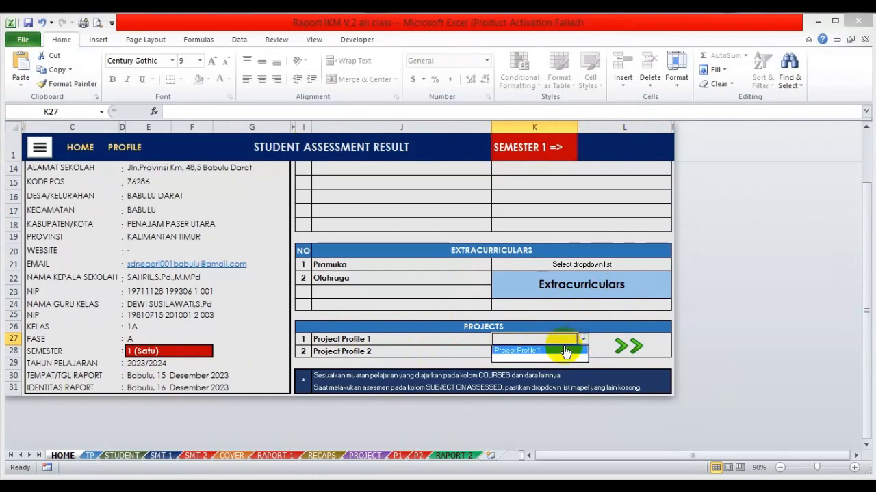
{"action": "left_click", "coordinate": [560, 348]}
{"action": "left_click", "coordinate": [630, 345]}
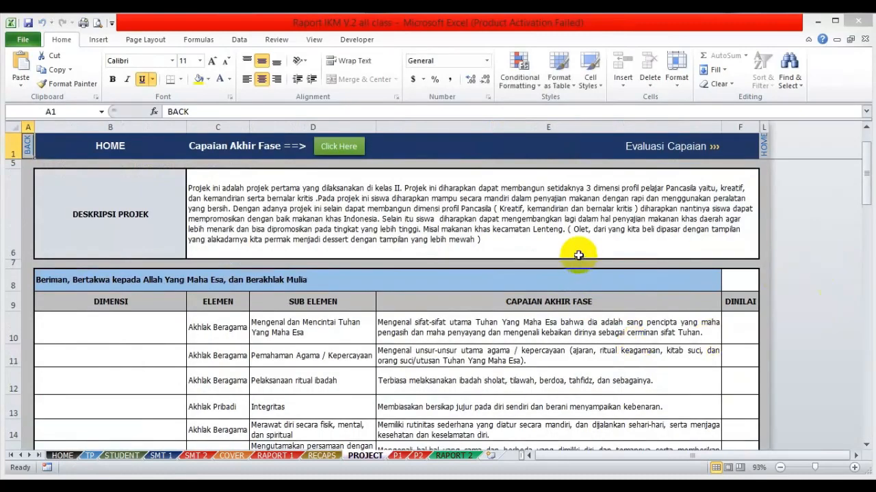
- Tick the Beriman, Bertakwa kepada Allah Yang Maha Esa, dan Berakhlak Mulia dimension for the project
{"action": "scroll", "coordinate": [407, 311], "scroll_direction": "down", "scroll_amount": 2}
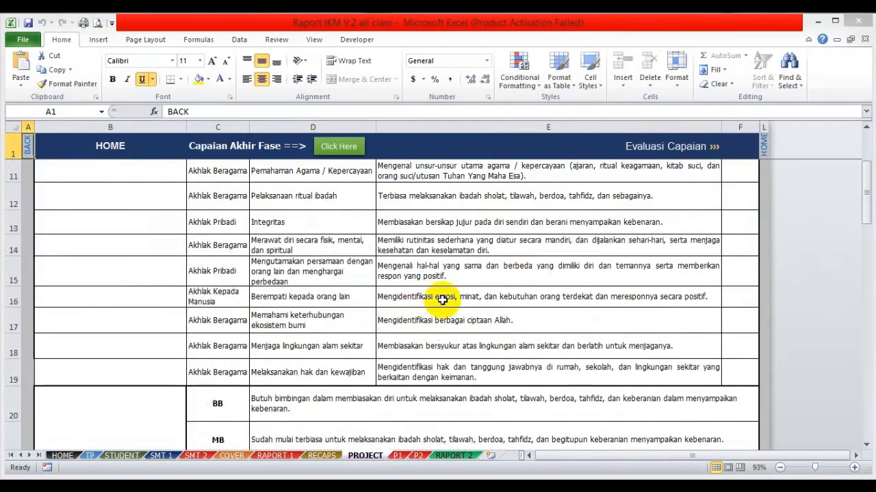
{"action": "scroll", "coordinate": [442, 297], "scroll_direction": "up", "scroll_amount": 2}
{"action": "left_click", "coordinate": [740, 278]}
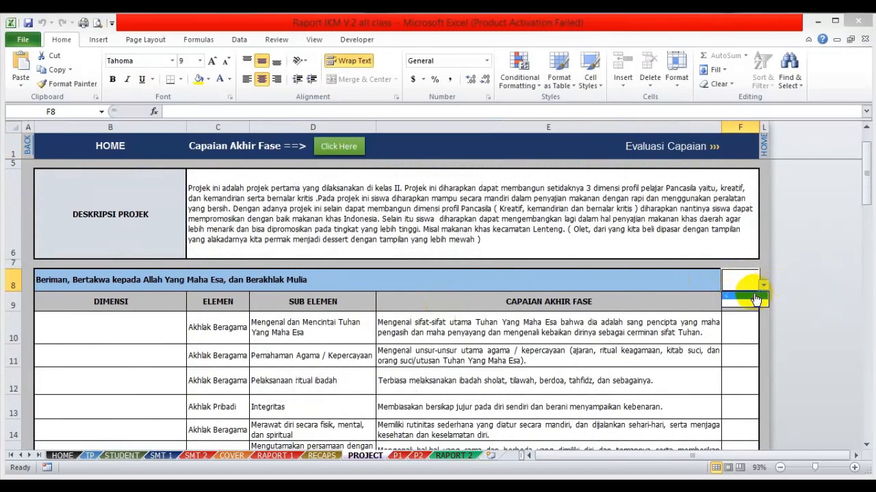
{"action": "left_click", "coordinate": [755, 297]}
- Under the Beriman dimension, mark the Pelaksanaan ritual ibadah and Integritas sub-elements as DINILAI
{"action": "scroll", "coordinate": [711, 302], "scroll_direction": "down", "scroll_amount": 1}
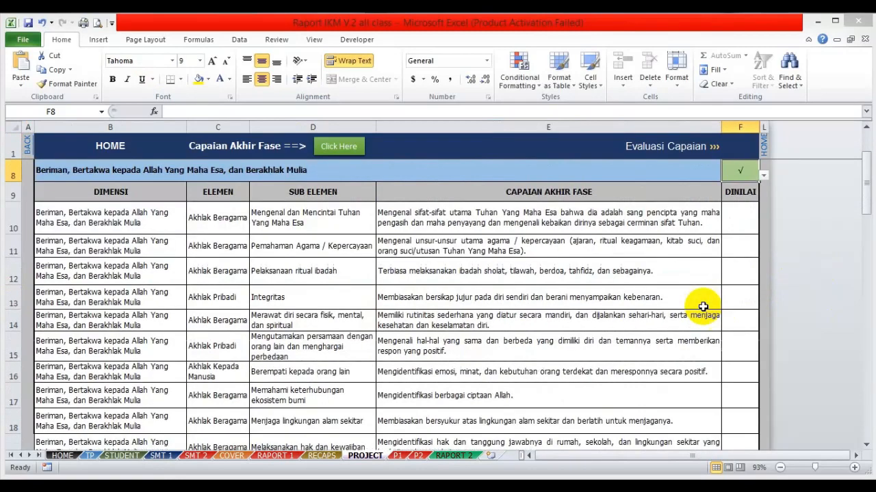
{"action": "left_click", "coordinate": [746, 270]}
{"action": "left_click", "coordinate": [762, 279]}
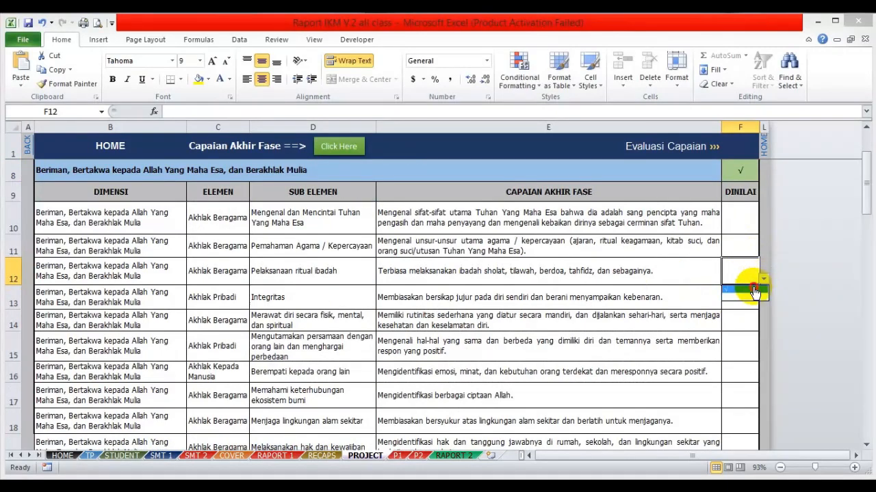
{"action": "left_click", "coordinate": [754, 292]}
{"action": "left_click", "coordinate": [745, 301]}
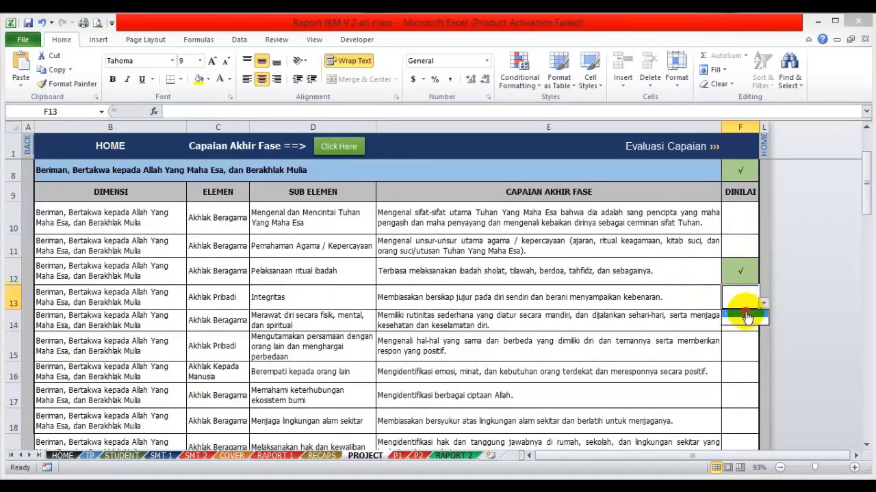
{"action": "left_click", "coordinate": [743, 315]}
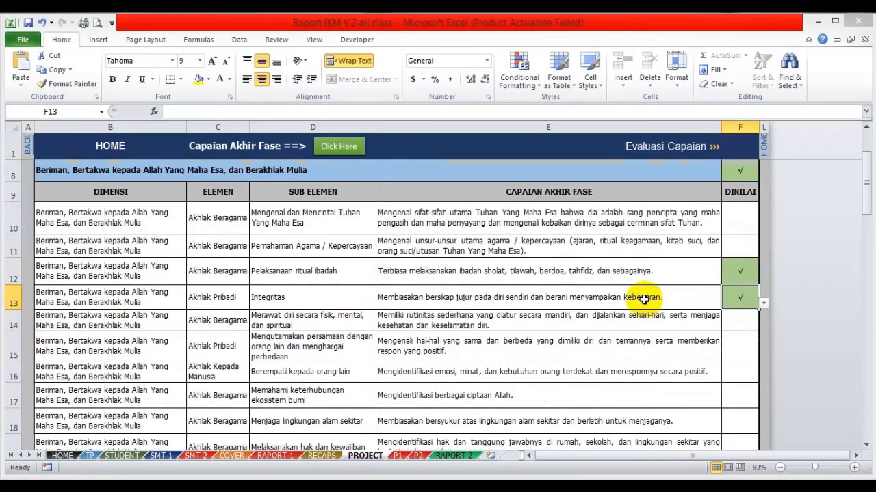
{"action": "left_click", "coordinate": [644, 299]}
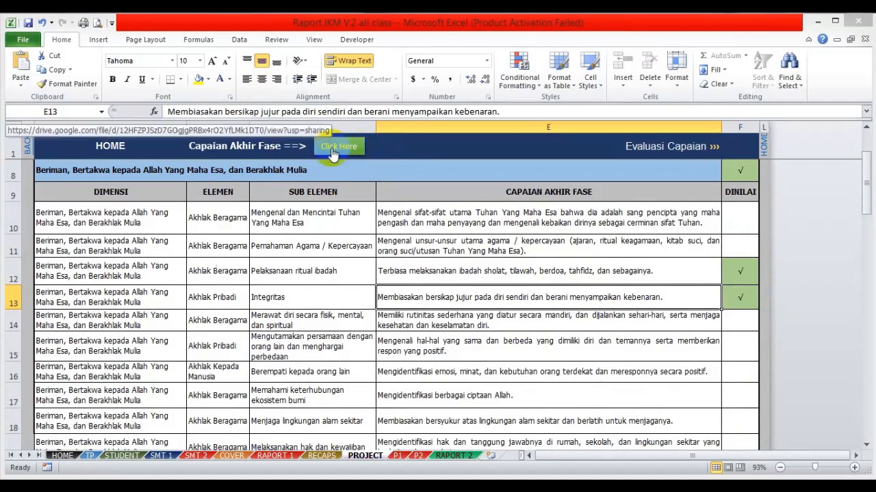
- Review the Capaian Akhir Fase descriptions and check the Evaluasi Capaian sheet for the ticked items, then return to the PROJECT sheet
{"action": "left_click", "coordinate": [512, 250]}
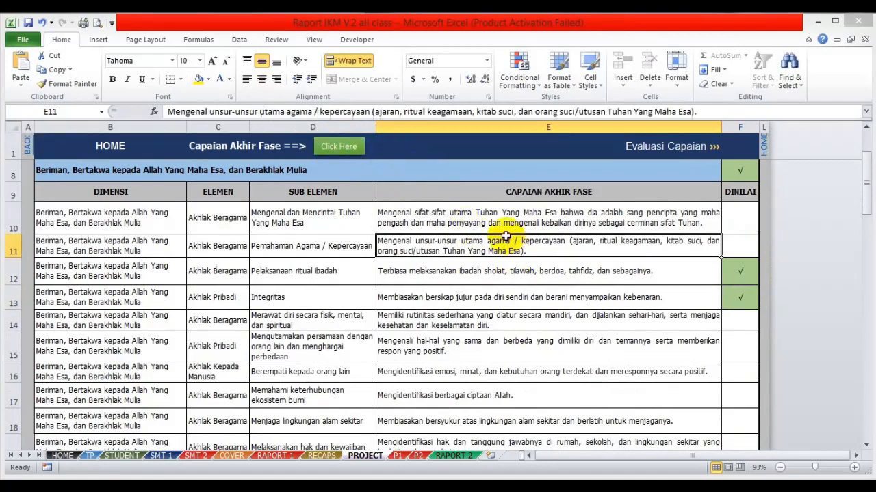
{"action": "left_click", "coordinate": [504, 222]}
{"action": "left_click", "coordinate": [452, 270]}
{"action": "left_click", "coordinate": [506, 322]}
{"action": "scroll", "coordinate": [738, 302], "scroll_direction": "down", "scroll_amount": 2}
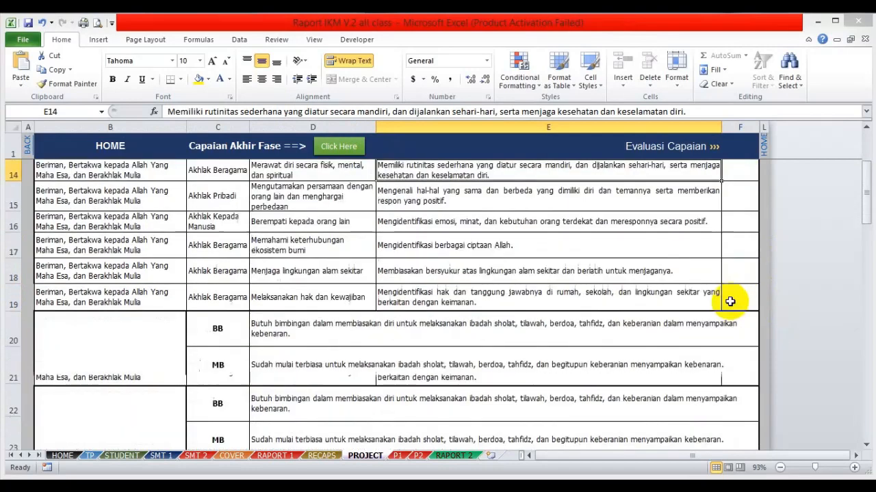
{"action": "scroll", "coordinate": [730, 301], "scroll_direction": "up", "scroll_amount": 4}
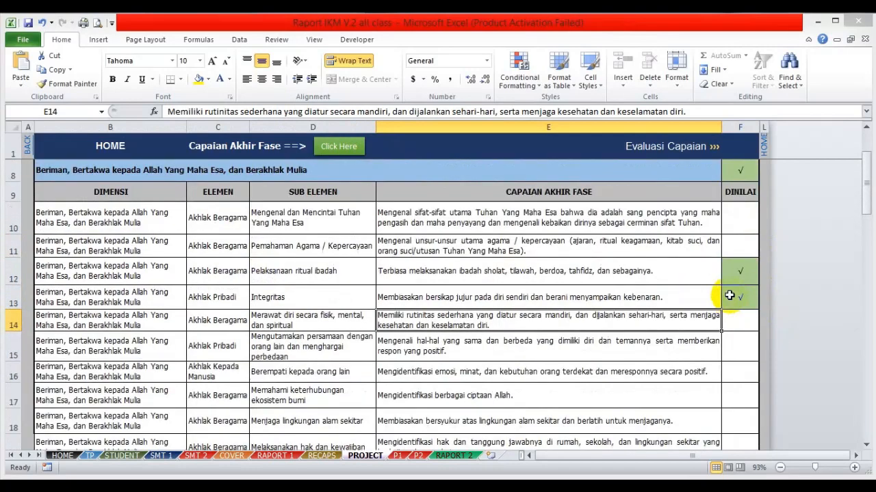
{"action": "left_click", "coordinate": [673, 144]}
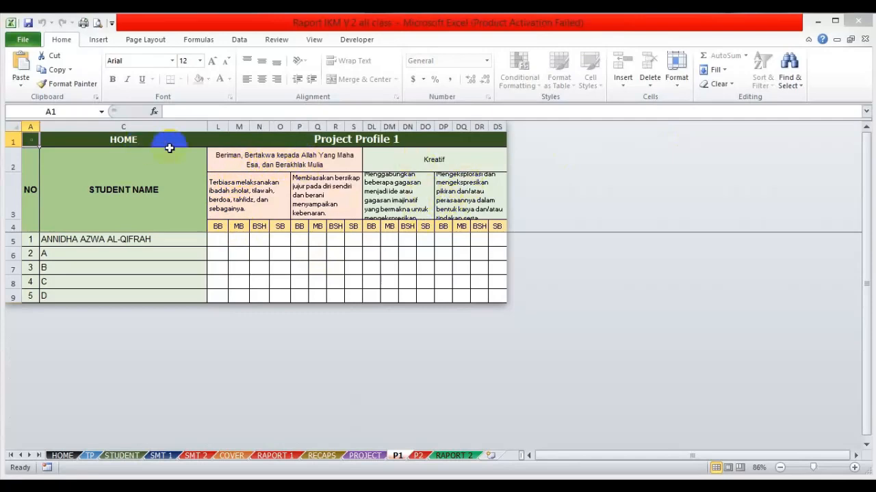
{"action": "left_click", "coordinate": [30, 140]}
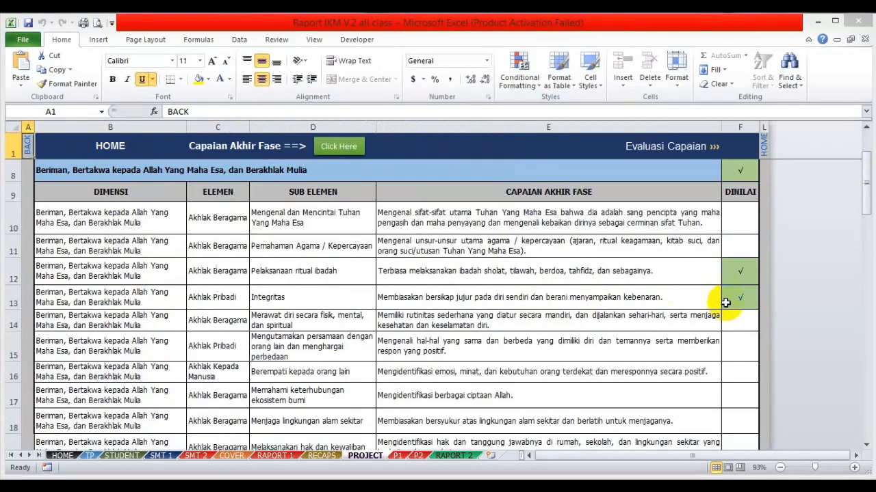
- Tick the Berkebhinekaan Global dimension on the PROJECT sheet
{"action": "scroll", "coordinate": [739, 321], "scroll_direction": "down", "scroll_amount": 1}
{"action": "scroll", "coordinate": [744, 325], "scroll_direction": "down", "scroll_amount": 3}
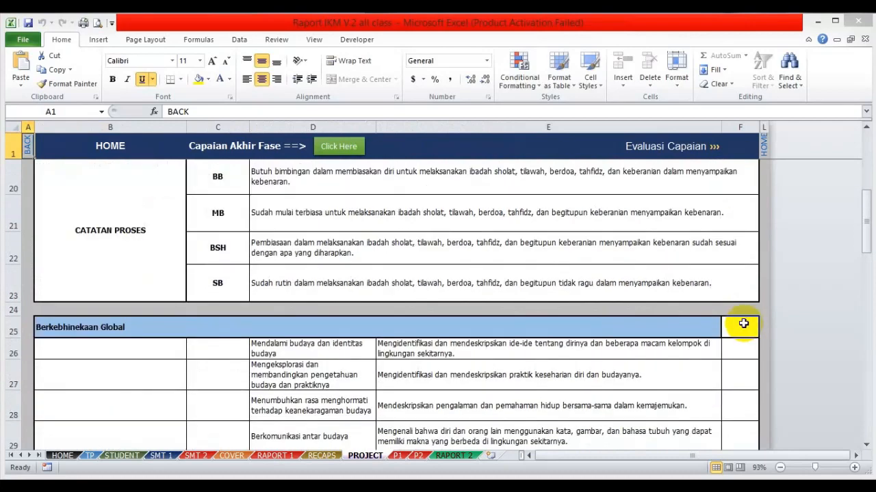
{"action": "left_click", "coordinate": [741, 227]}
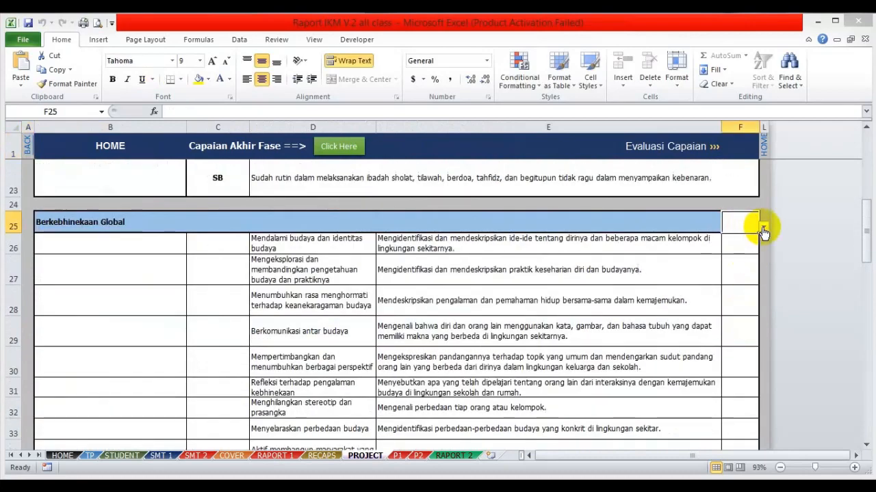
{"action": "left_click", "coordinate": [755, 236]}
- Mark Mendalami budaya dan identitas budaya and Mengeksplorasi dan membandingkan pengetahuan budaya dan praktiknya as DINILAI under Berkebhinekaan Global
{"action": "left_click", "coordinate": [743, 248]}
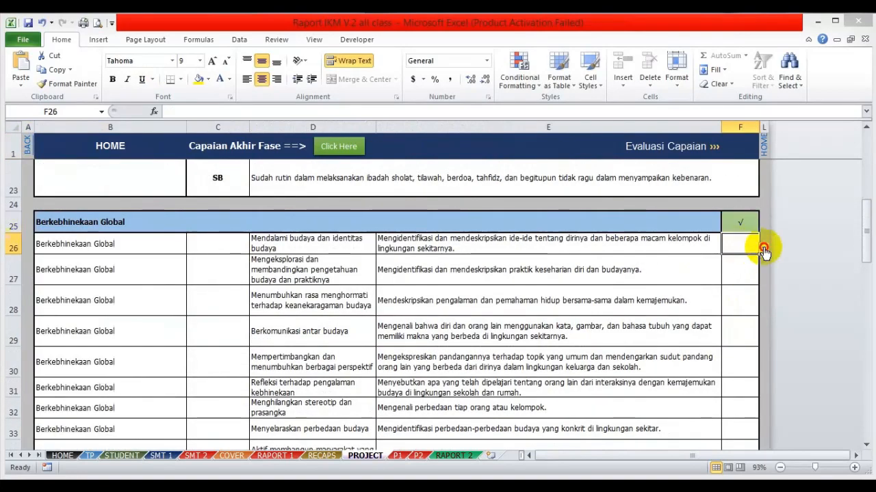
{"action": "left_click", "coordinate": [763, 249]}
{"action": "left_click", "coordinate": [736, 263]}
{"action": "left_click", "coordinate": [736, 271]}
{"action": "left_click", "coordinate": [763, 279]}
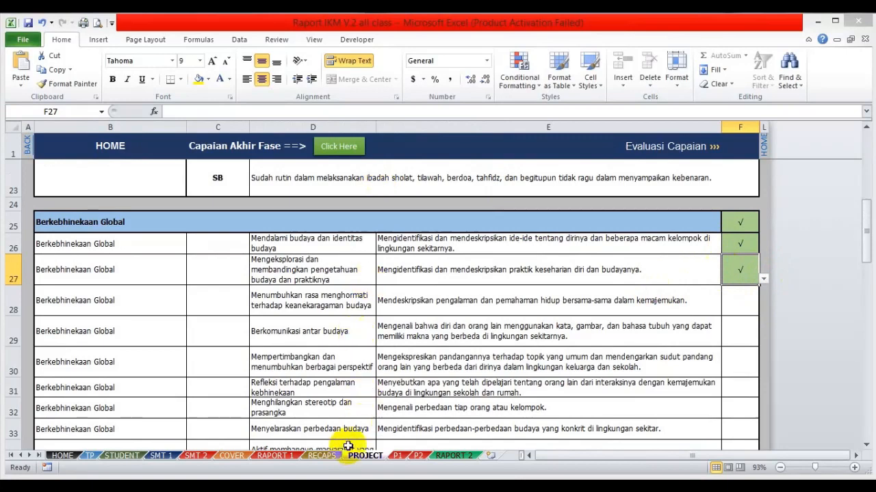
- In the Project Profile 1 evaluation, mark the first student BB and MB for the Beriman items and BSH for both Berkebhinekaan Global items
{"action": "left_click", "coordinate": [675, 148]}
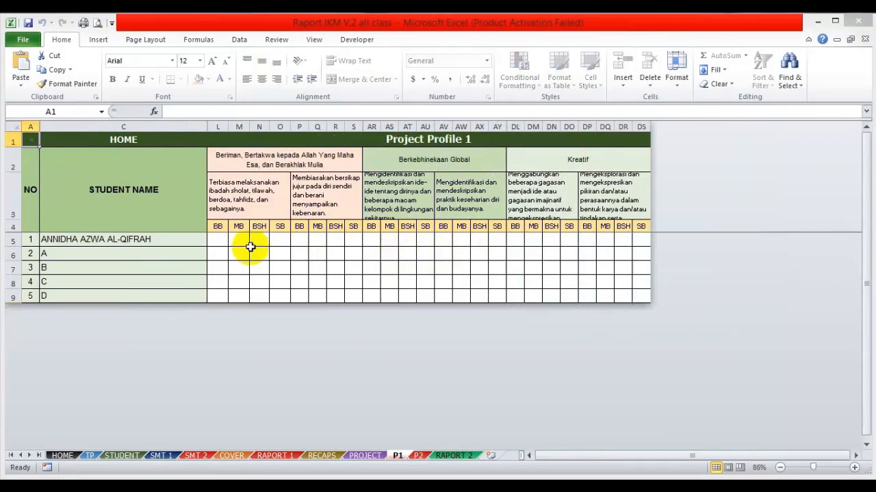
{"action": "left_click", "coordinate": [214, 240]}
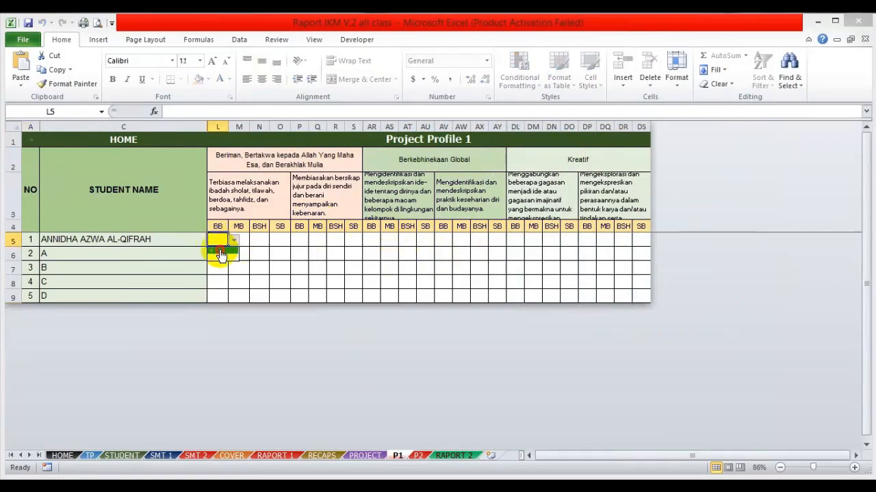
{"action": "left_click", "coordinate": [220, 252]}
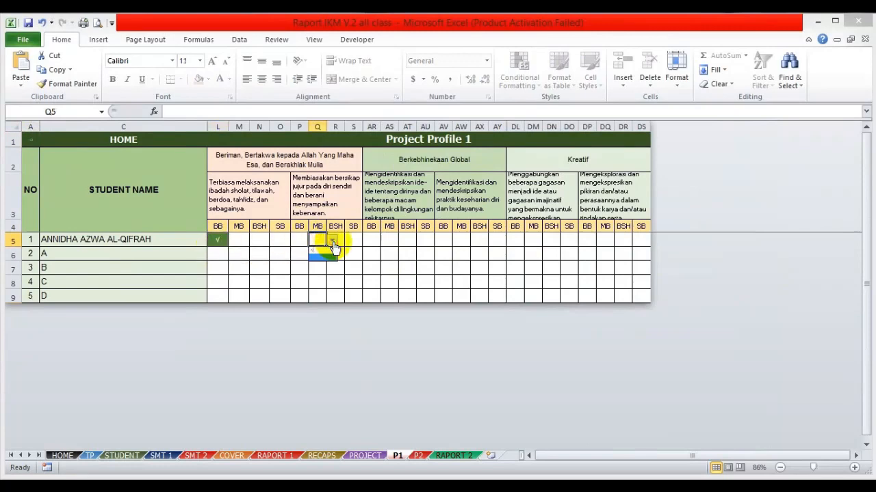
{"action": "left_click", "coordinate": [327, 252]}
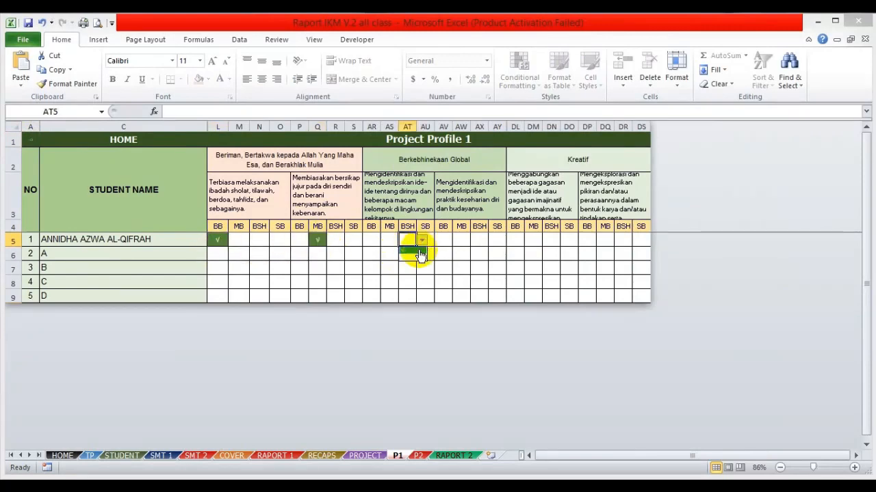
{"action": "left_click", "coordinate": [412, 255]}
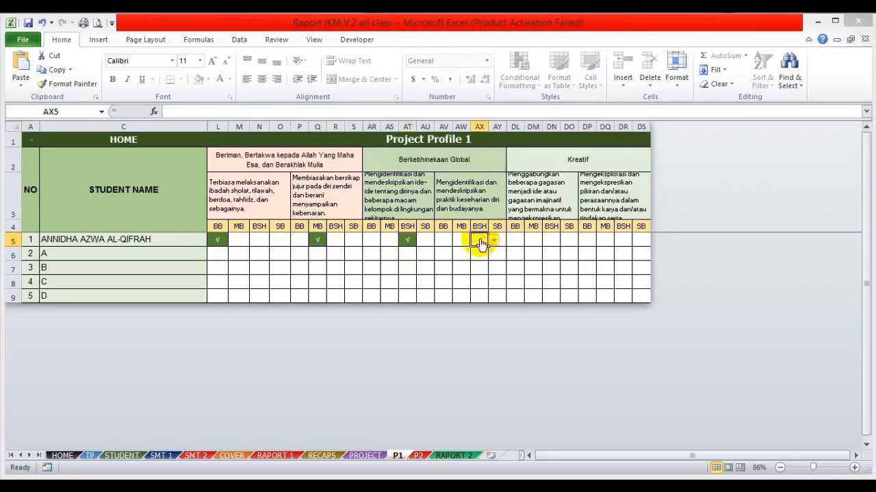
{"action": "left_click", "coordinate": [481, 252]}
- Mark the first student MB for the first Kreatif item and SB for the second
{"action": "left_click", "coordinate": [534, 243]}
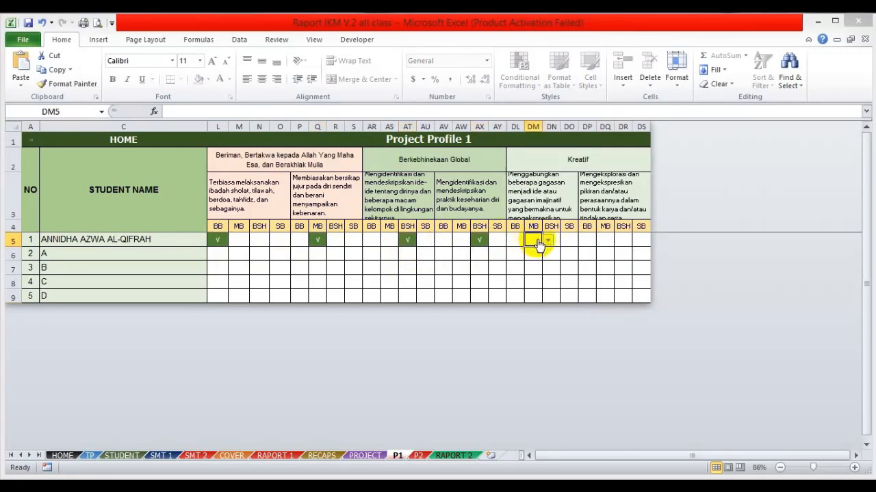
{"action": "left_click", "coordinate": [540, 251]}
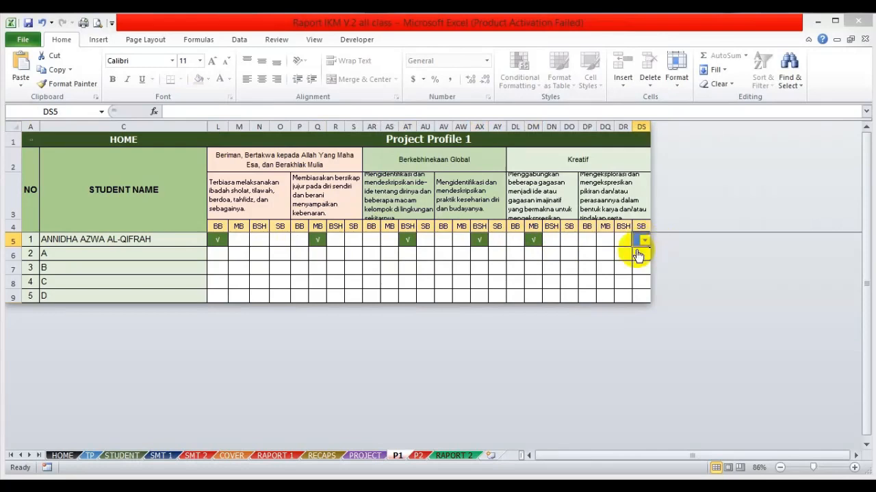
{"action": "left_click", "coordinate": [638, 254]}
{"action": "left_click", "coordinate": [568, 267]}
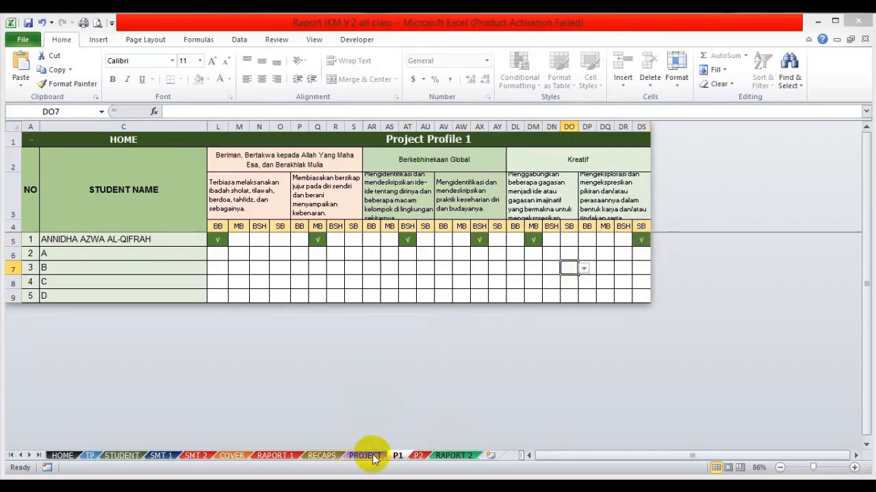
- Examine the project description, ASESMEN ticks and CATATAN PROSES notes for each dimension on the RAPORT 2 sheet
{"action": "left_click", "coordinate": [453, 455]}
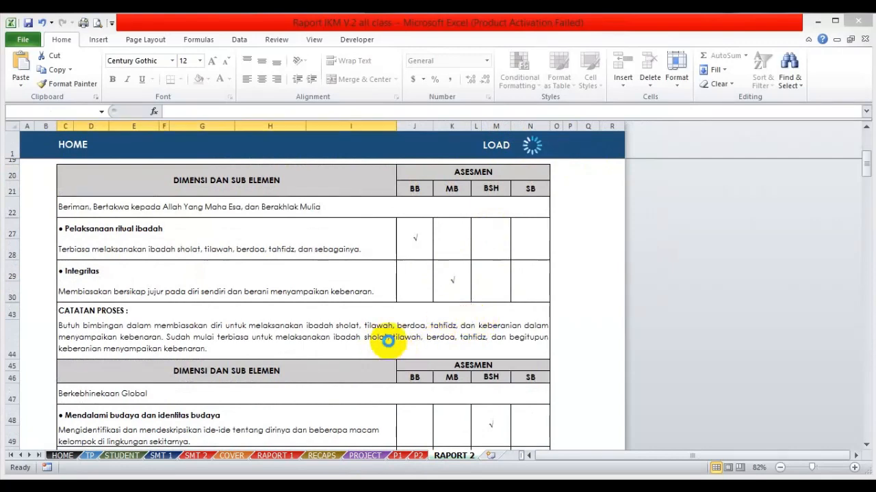
{"action": "scroll", "coordinate": [396, 339], "scroll_direction": "down", "scroll_amount": 5}
{"action": "scroll", "coordinate": [400, 336], "scroll_direction": "down", "scroll_amount": 2}
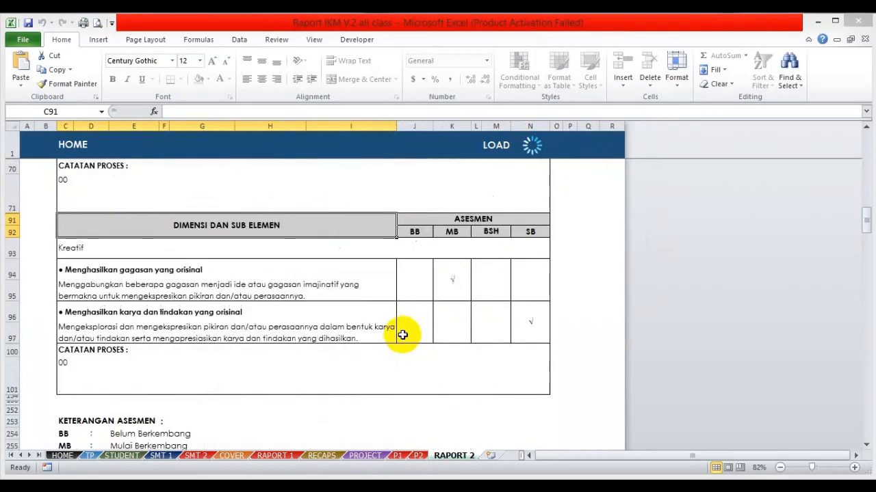
{"action": "scroll", "coordinate": [401, 332], "scroll_direction": "up", "scroll_amount": 1}
{"action": "left_click", "coordinate": [72, 271]}
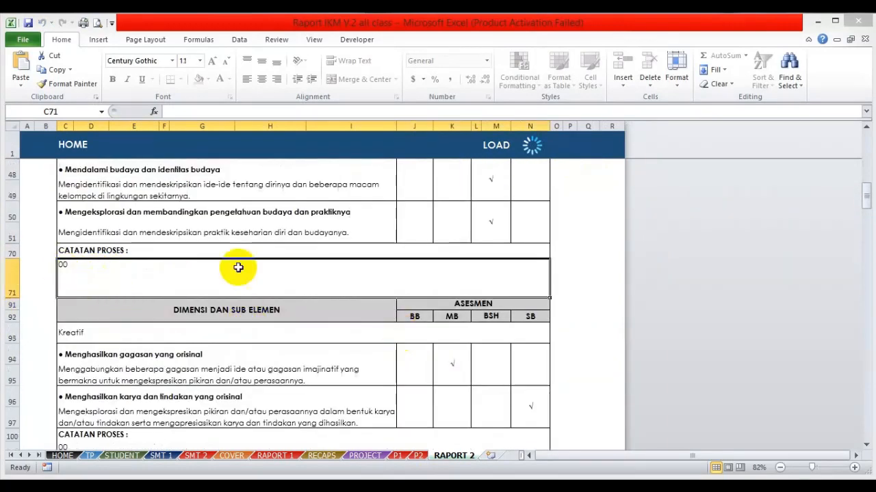
{"action": "scroll", "coordinate": [250, 266], "scroll_direction": "up", "scroll_amount": 3}
{"action": "scroll", "coordinate": [212, 311], "scroll_direction": "up", "scroll_amount": 3}
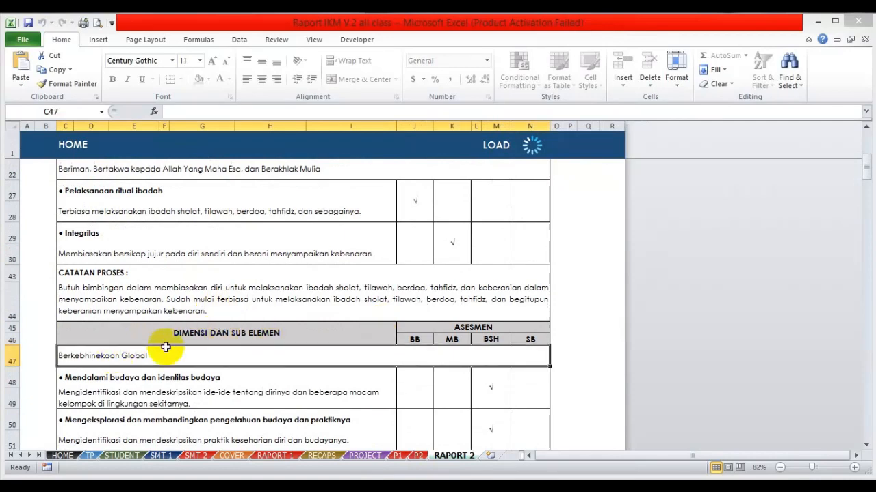
{"action": "left_click", "coordinate": [123, 301]}
{"action": "scroll", "coordinate": [351, 273], "scroll_direction": "up", "scroll_amount": 5}
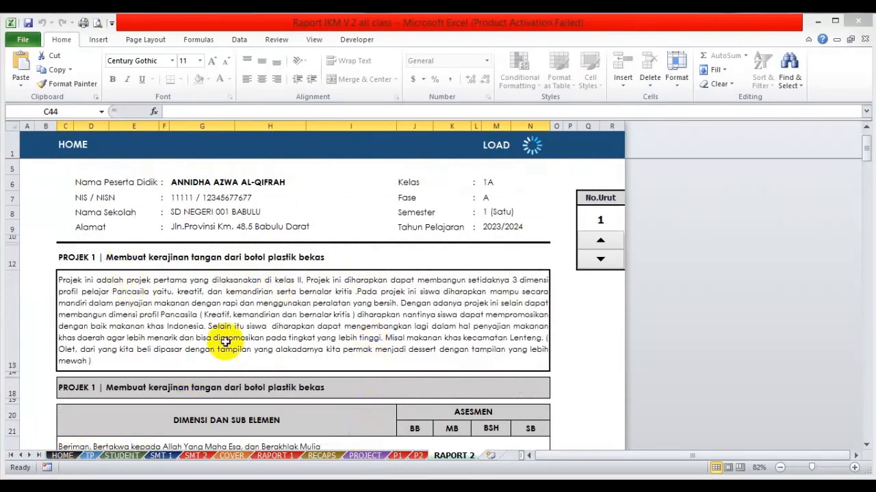
{"action": "scroll", "coordinate": [226, 342], "scroll_direction": "down", "scroll_amount": 2}
- In the HOME sheet's PROJECTS table, replace the Project Profile 1 selection with Project Profile 2 and open its PROJECT sheet
{"action": "left_click", "coordinate": [62, 455]}
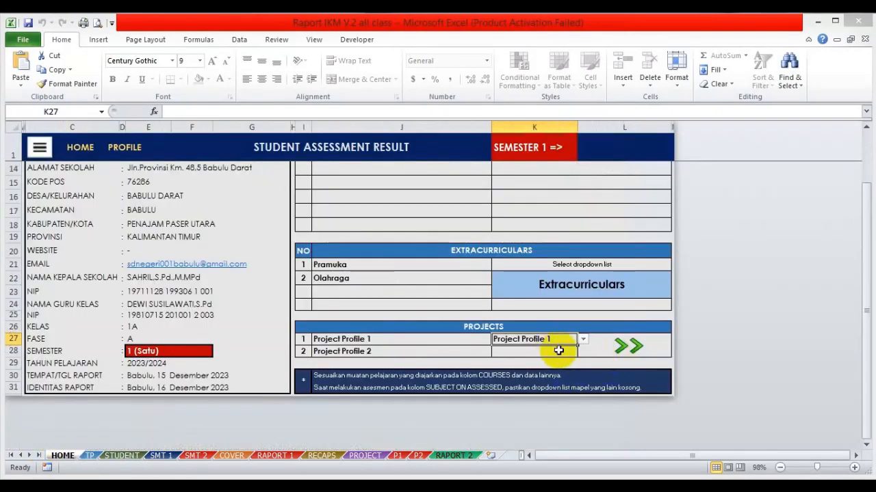
{"action": "left_click", "coordinate": [583, 340]}
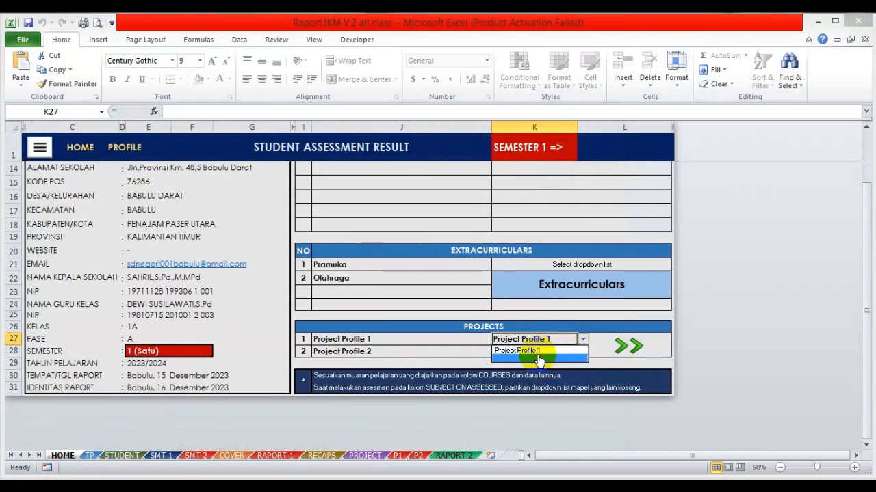
{"action": "left_click", "coordinate": [549, 350]}
{"action": "left_click", "coordinate": [582, 350]}
{"action": "left_click", "coordinate": [540, 363]}
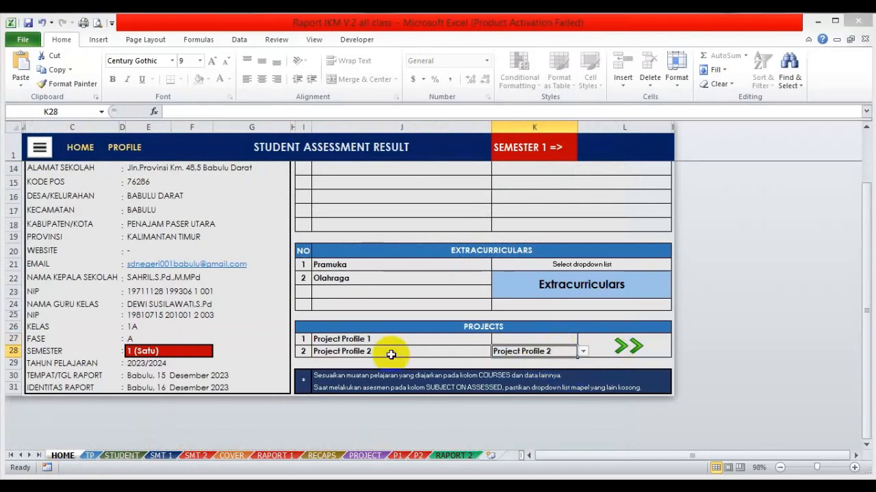
{"action": "left_click", "coordinate": [619, 346]}
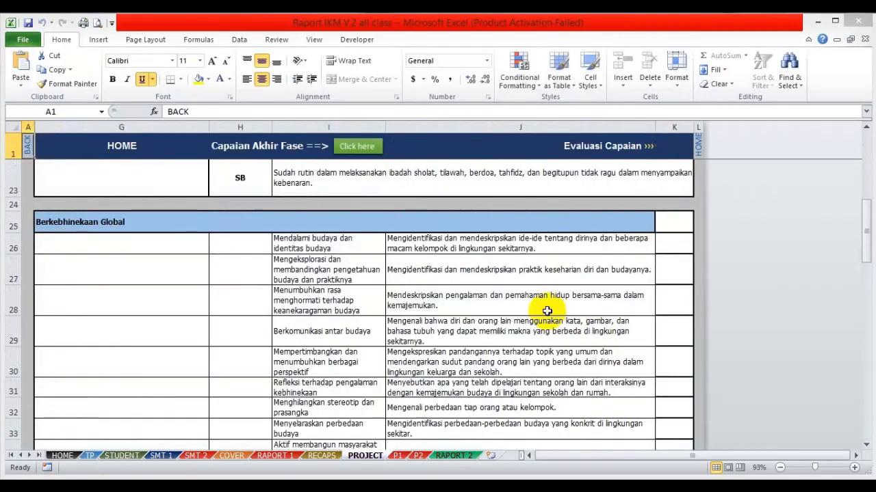
- Tick the PROJEK PROFIL row for Membuat kue kering (Nastar) in Project Profile 2
{"action": "scroll", "coordinate": [593, 270], "scroll_direction": "up", "scroll_amount": 7}
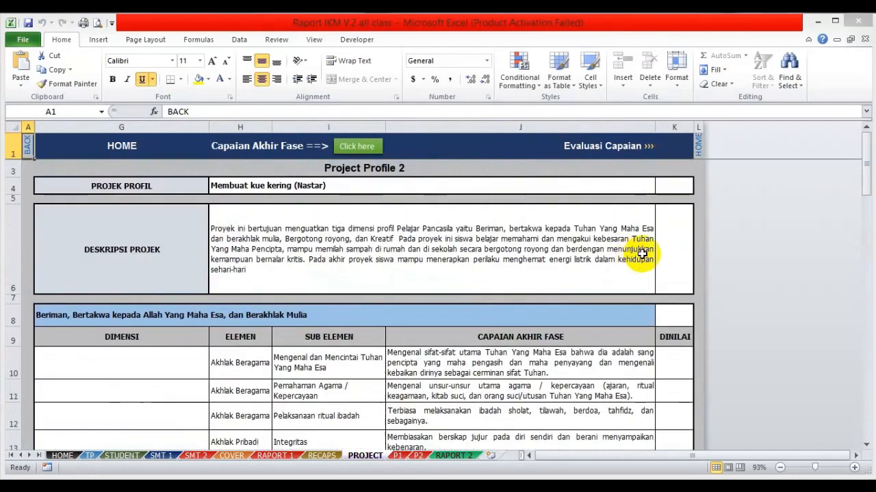
{"action": "left_click", "coordinate": [677, 184]}
{"action": "left_click", "coordinate": [701, 194]}
{"action": "left_click", "coordinate": [681, 202]}
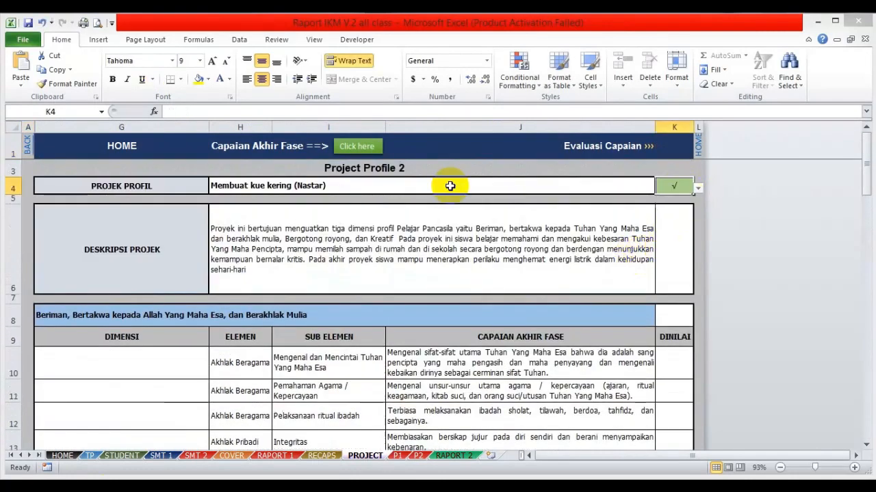
- Tick the DESKRIPSI PROJEK row in Project Profile 2
{"action": "left_click", "coordinate": [369, 183]}
{"action": "left_click", "coordinate": [308, 246]}
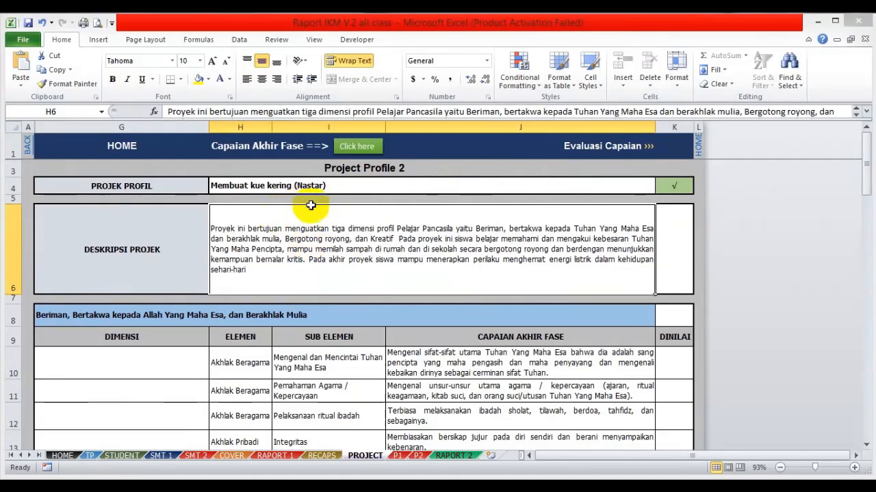
{"action": "left_click", "coordinate": [684, 246]}
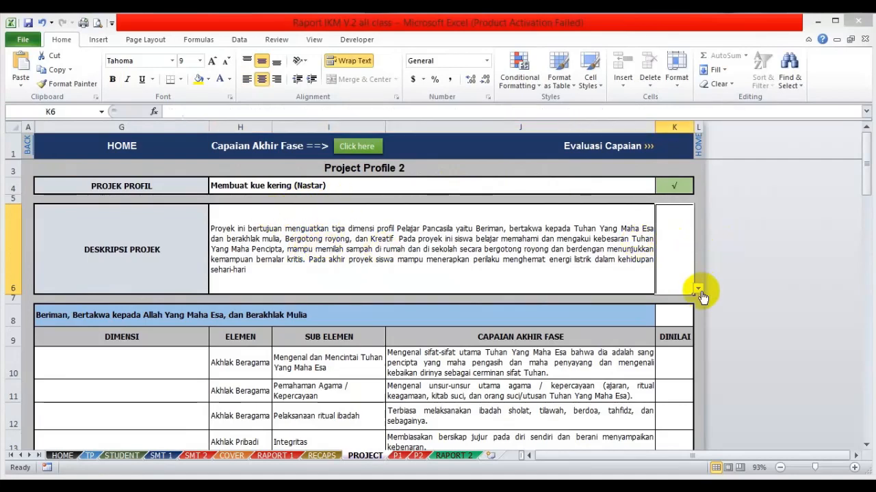
{"action": "left_click", "coordinate": [673, 300]}
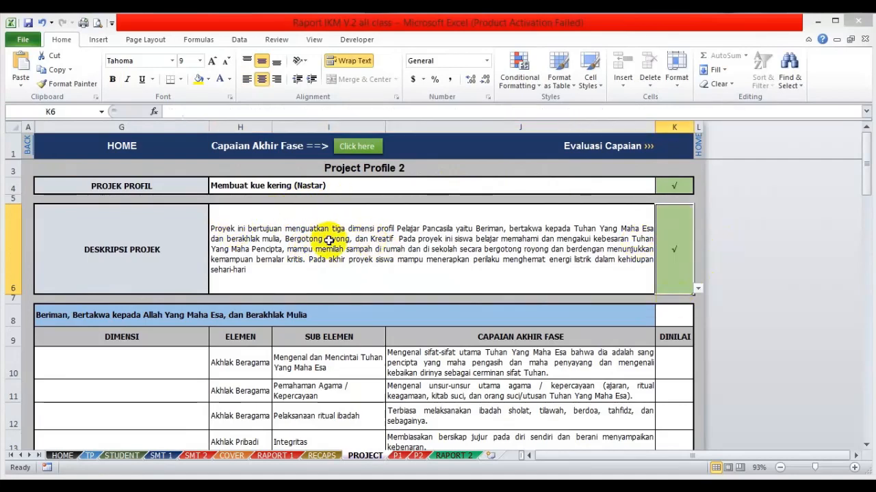
- Tick the Beriman, Bertakwa kepada Allah Yang Maha Esa, dan Berakhlak Mulia dimension for Project Profile 2
{"action": "left_click", "coordinate": [355, 191]}
{"action": "left_click", "coordinate": [583, 278]}
{"action": "scroll", "coordinate": [660, 264], "scroll_direction": "down", "scroll_amount": 1}
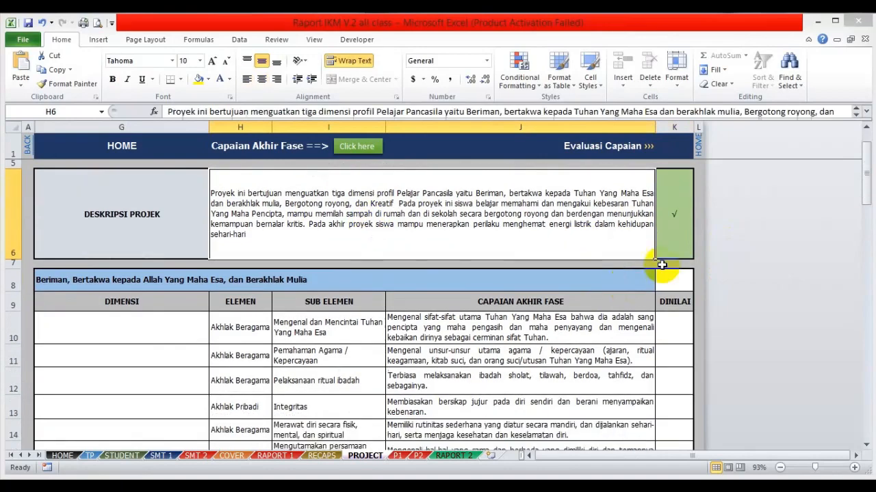
{"action": "left_click", "coordinate": [674, 285]}
{"action": "left_click", "coordinate": [674, 297]}
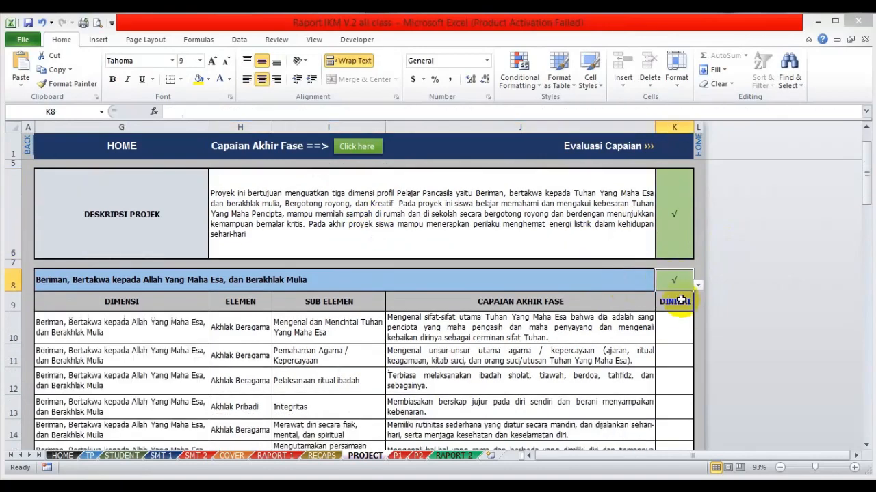
- Tick DINILAI for Mengenal dan Mencintai Tuhan Yang Maha Esa and Pelaksanaan ritual ibadah, and open the project's Evaluasi Capaian sheet
{"action": "scroll", "coordinate": [674, 273], "scroll_direction": "down", "scroll_amount": 1}
{"action": "left_click", "coordinate": [676, 218]}
{"action": "left_click", "coordinate": [697, 229]}
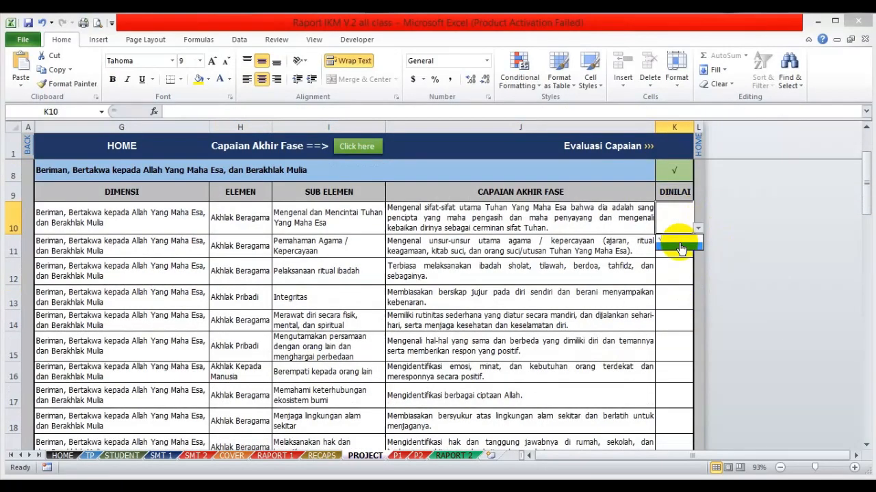
{"action": "left_click", "coordinate": [679, 240]}
{"action": "left_click", "coordinate": [687, 279]}
{"action": "left_click", "coordinate": [684, 290]}
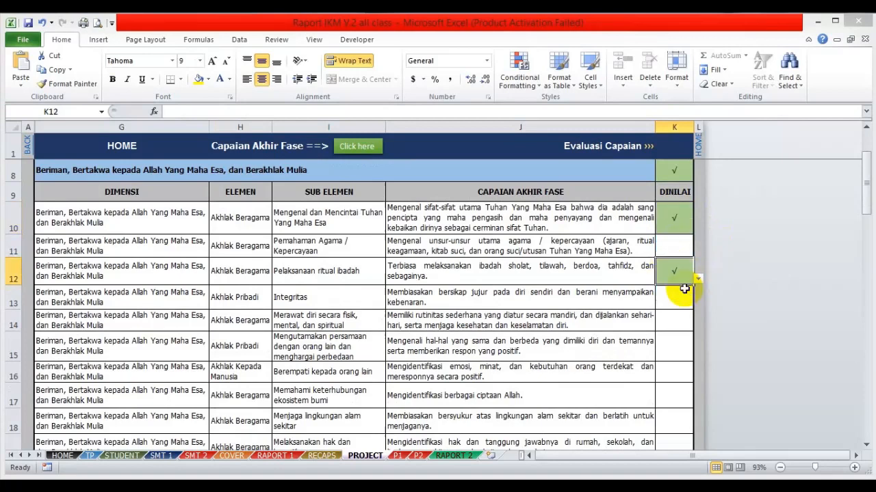
{"action": "left_click", "coordinate": [606, 146]}
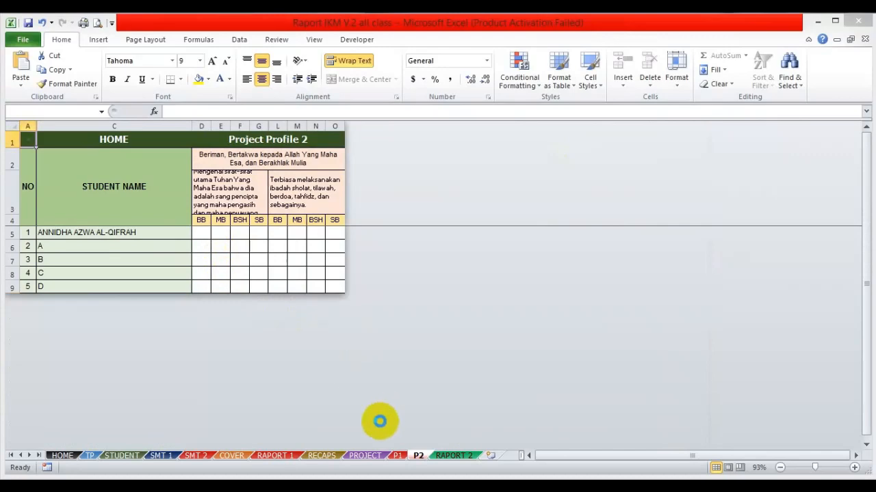
{"action": "left_click", "coordinate": [357, 428]}
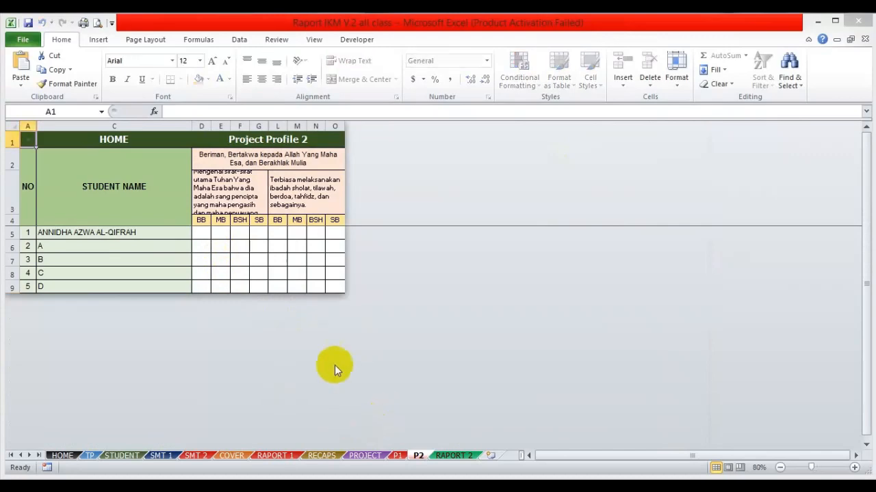
- Load the project report on the RAPORT 2 sheet and review the PROJEK 2 section down to the signature block
{"action": "left_click", "coordinate": [454, 456]}
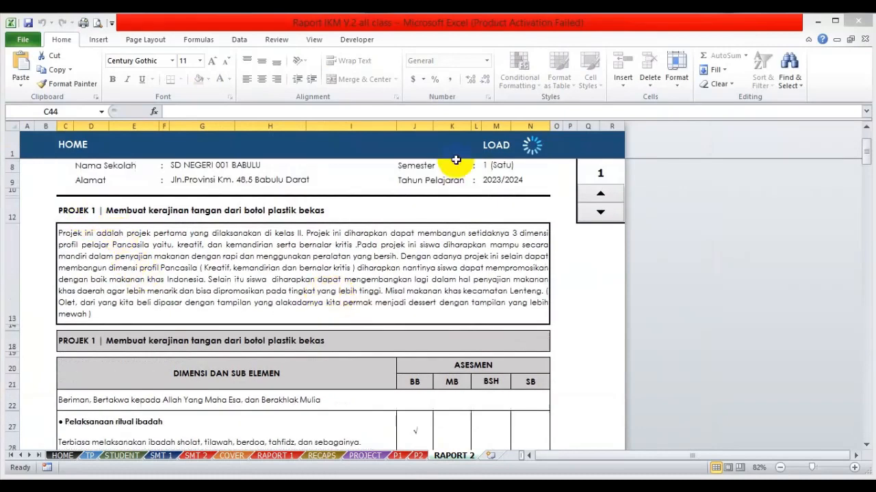
{"action": "left_click", "coordinate": [528, 148]}
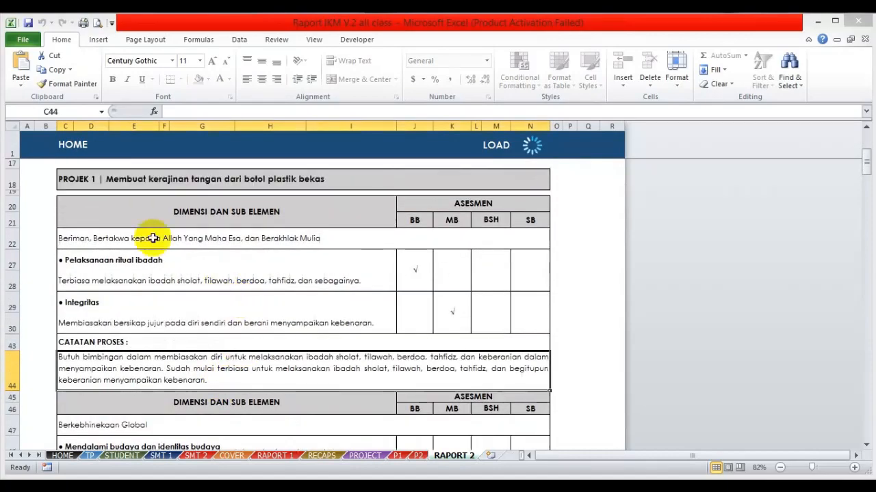
{"action": "scroll", "coordinate": [129, 266], "scroll_direction": "down", "scroll_amount": 15}
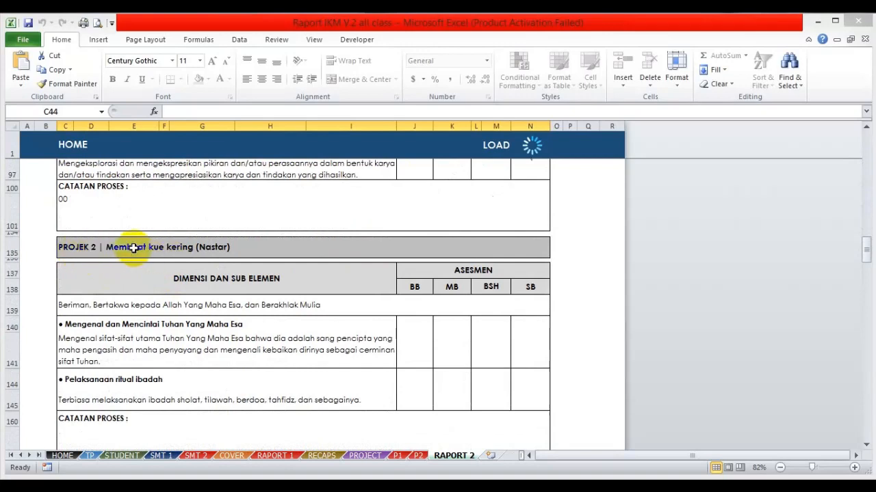
{"action": "scroll", "coordinate": [196, 276], "scroll_direction": "down", "scroll_amount": 10}
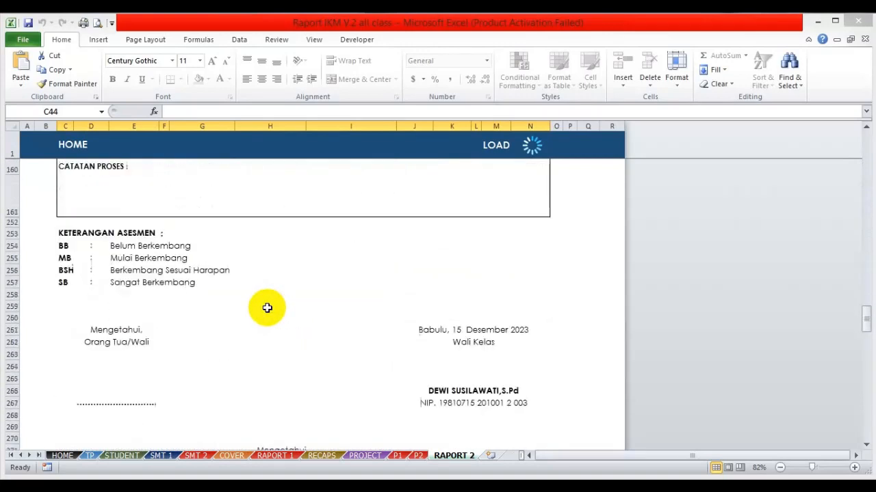
{"action": "scroll", "coordinate": [396, 311], "scroll_direction": "down", "scroll_amount": 2}
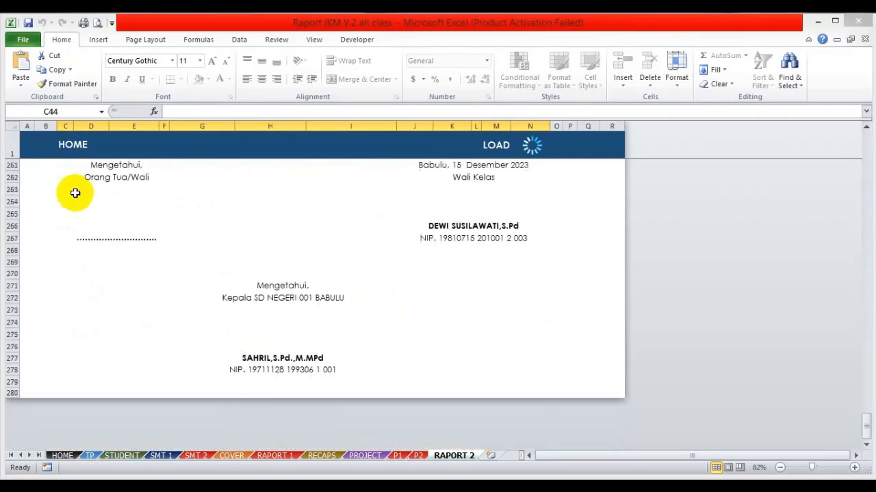
- Compare the COURSES list on the HOME sheet with the subject columns on the RECAPS sheet, and return to HOME
{"action": "left_click", "coordinate": [78, 149]}
{"action": "left_click", "coordinate": [442, 292]}
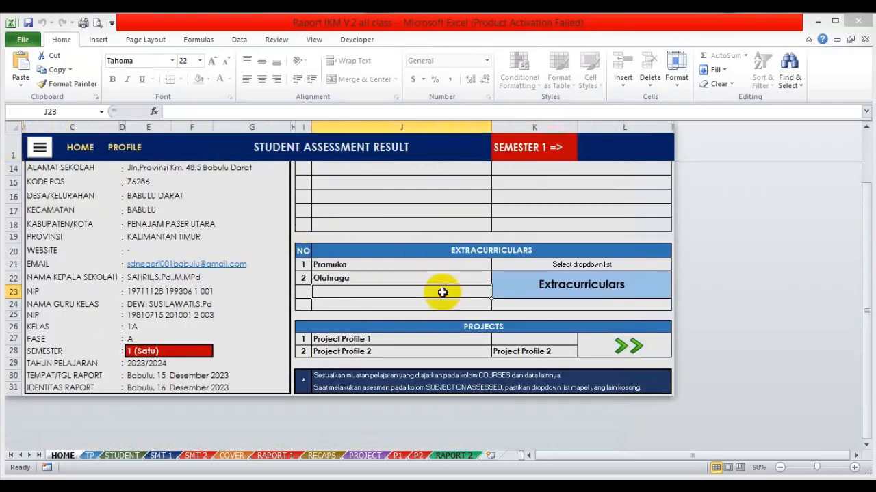
{"action": "scroll", "coordinate": [452, 280], "scroll_direction": "up", "scroll_amount": 3}
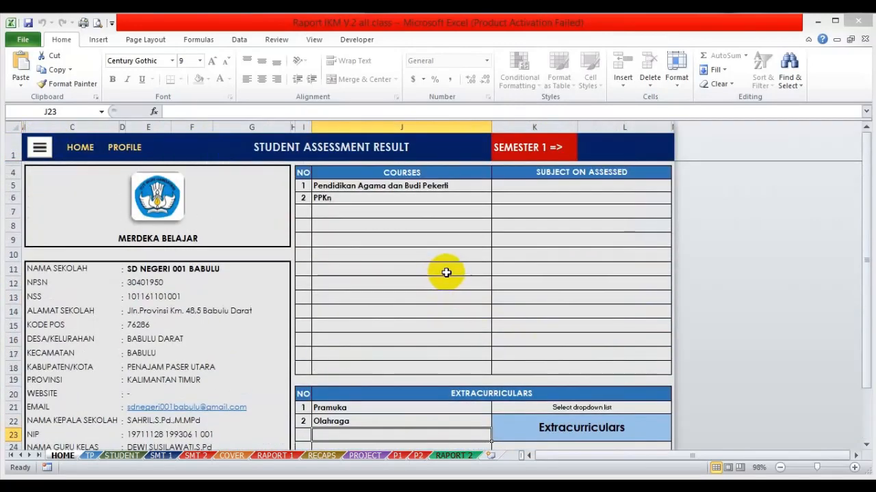
{"action": "left_click", "coordinate": [321, 455]}
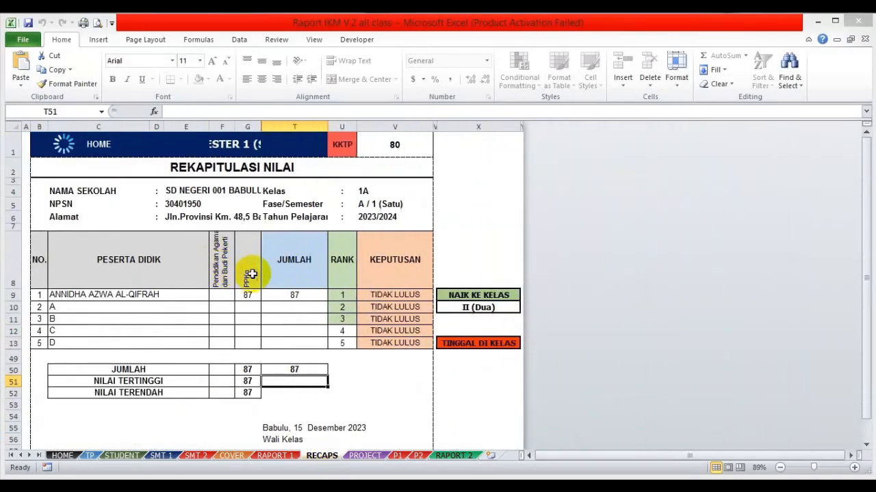
{"action": "left_click", "coordinate": [65, 455]}
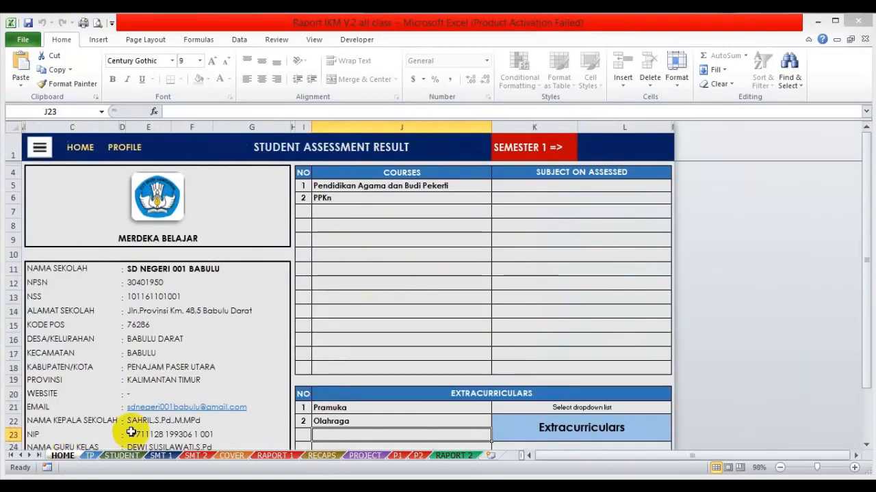
- Add Bahasa Indonesia as the third course in the COURSES table and check its column on the RECAPS sheet
{"action": "left_click", "coordinate": [351, 215]}
{"action": "type", "text": "Bahasa Indone"}
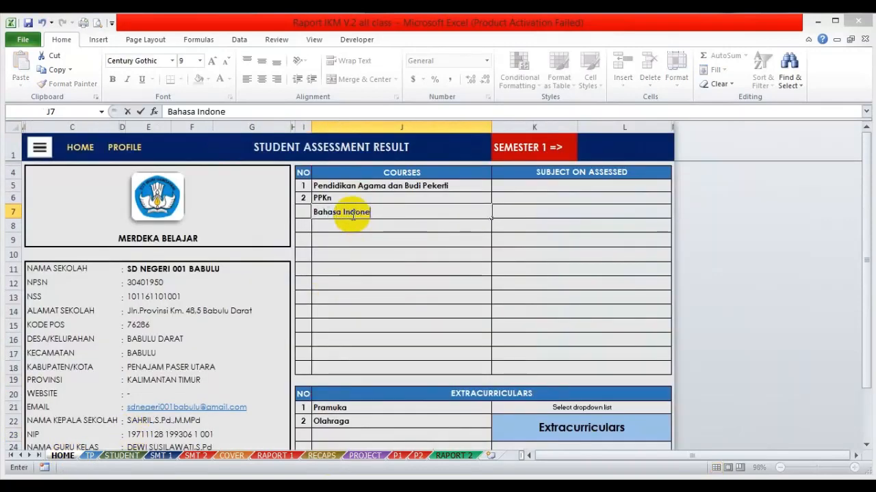
{"action": "type", "text": "sia"}
{"action": "key", "text": "Return"}
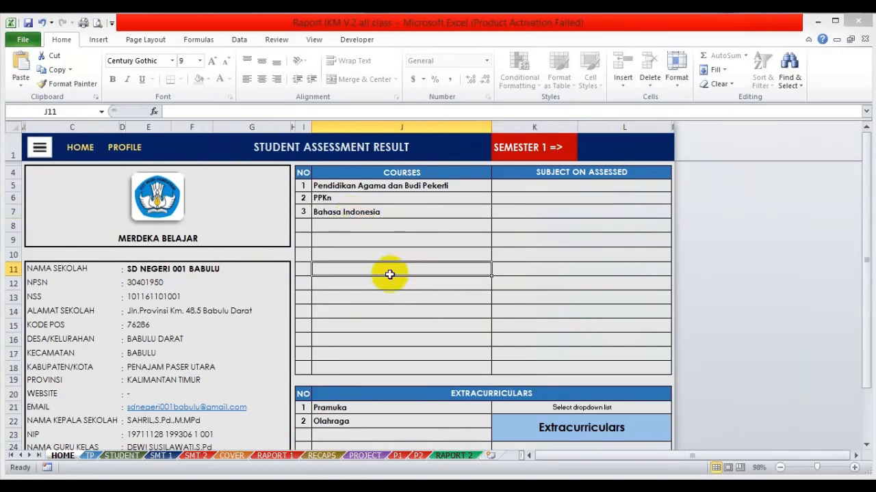
{"action": "left_click", "coordinate": [322, 454]}
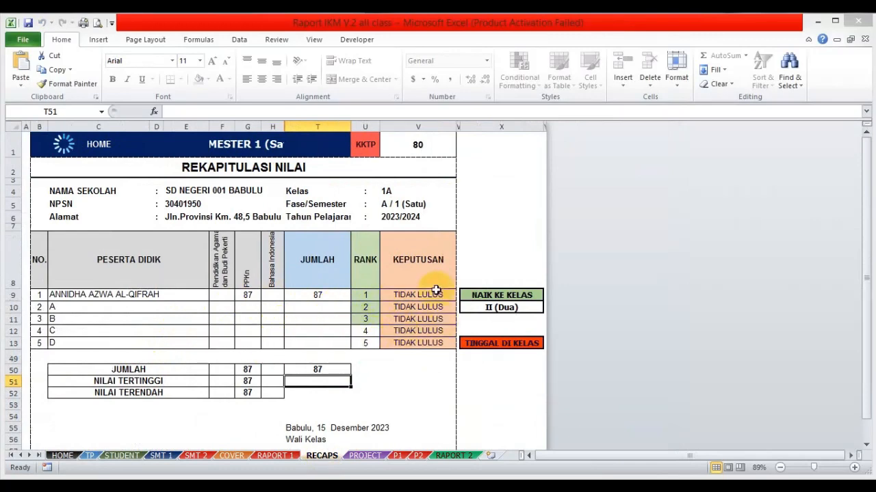
{"action": "scroll", "coordinate": [436, 290], "scroll_direction": "down", "scroll_amount": 1}
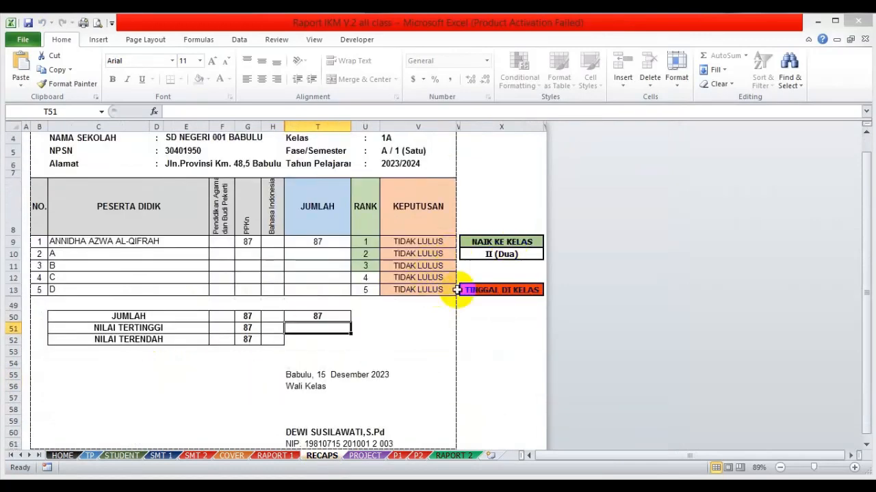
- Set the SEMESTER field on the HOME sheet to 2 (Dua) and open the Semester 2 assessment sheet
{"action": "left_click", "coordinate": [61, 454]}
{"action": "scroll", "coordinate": [388, 271], "scroll_direction": "down", "scroll_amount": 2}
{"action": "scroll", "coordinate": [384, 275], "scroll_direction": "down", "scroll_amount": 1}
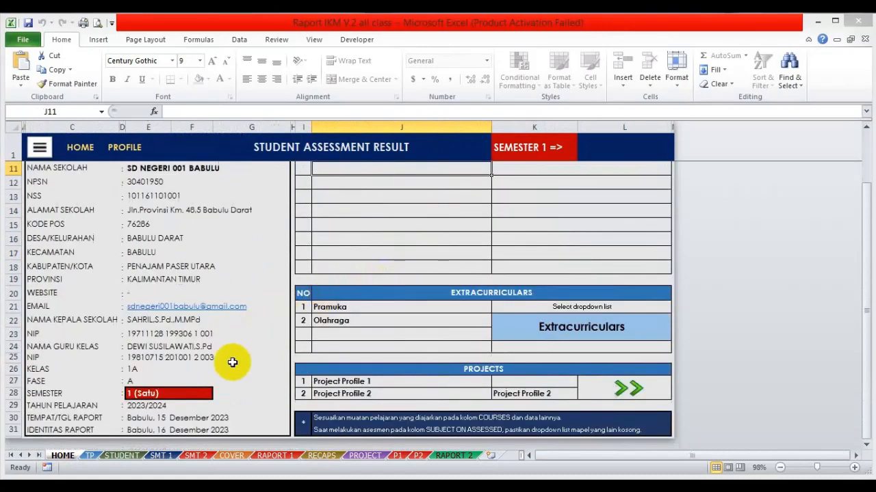
{"action": "left_click", "coordinate": [199, 394]}
{"action": "left_click", "coordinate": [218, 394]}
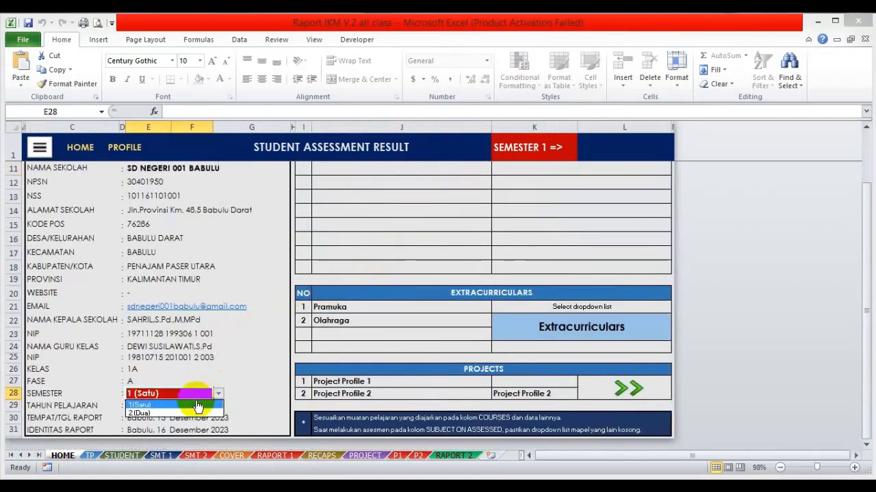
{"action": "left_click", "coordinate": [152, 413]}
{"action": "left_click", "coordinate": [617, 154]}
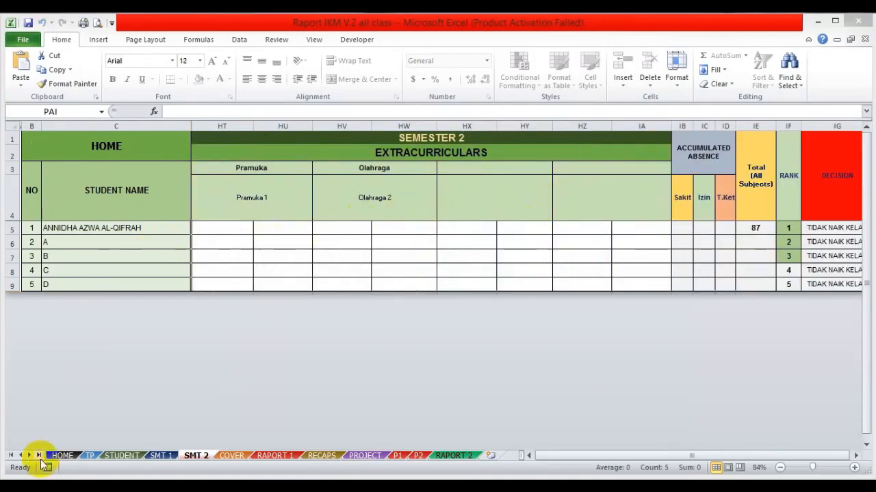
- Clear the Extracurriculars selection in the EXTRACURRICULARS table on the HOME sheet
{"action": "left_click", "coordinate": [61, 455]}
{"action": "scroll", "coordinate": [597, 251], "scroll_direction": "up", "scroll_amount": 3}
{"action": "scroll", "coordinate": [594, 253], "scroll_direction": "down", "scroll_amount": 2}
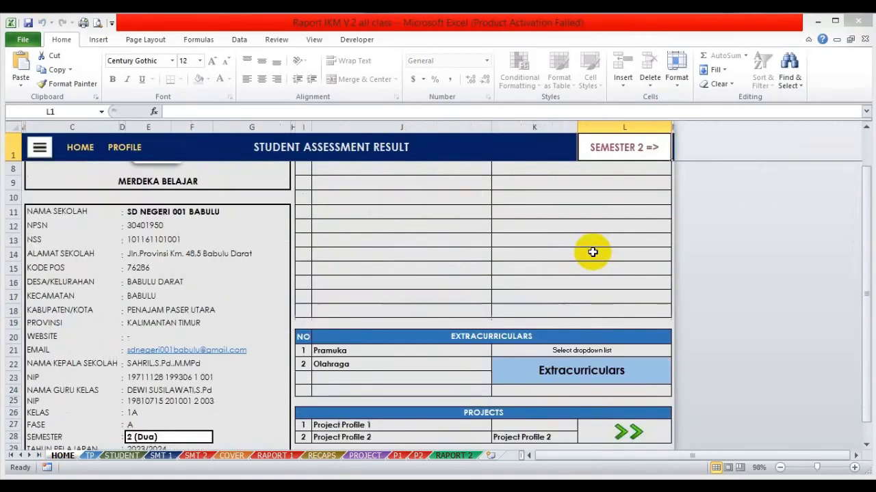
{"action": "left_click", "coordinate": [573, 373]}
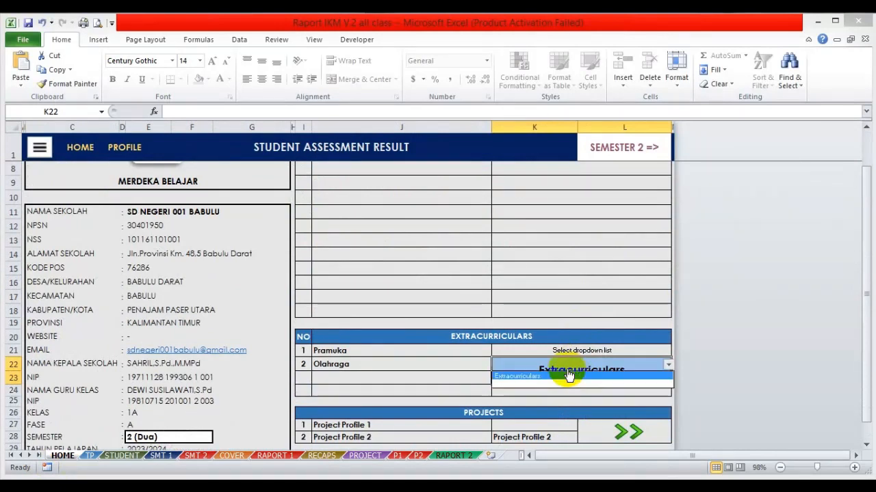
{"action": "key", "text": "Delete"}
{"action": "scroll", "coordinate": [582, 273], "scroll_direction": "up", "scroll_amount": 2}
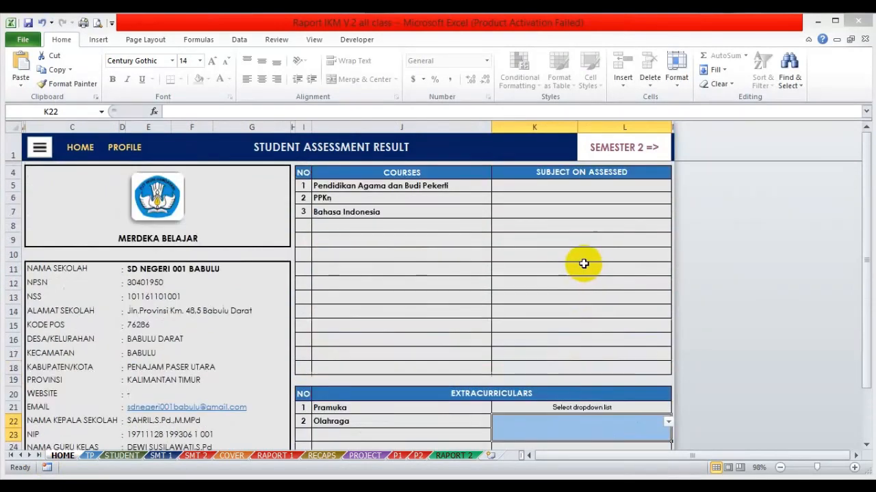
- Select Pendidikan Agama dan Budi Pekerti as the subject on assessed and open its Semester 2 sheet
{"action": "left_click", "coordinate": [529, 187]}
{"action": "key", "text": "alt+Down"}
{"action": "left_click", "coordinate": [528, 198]}
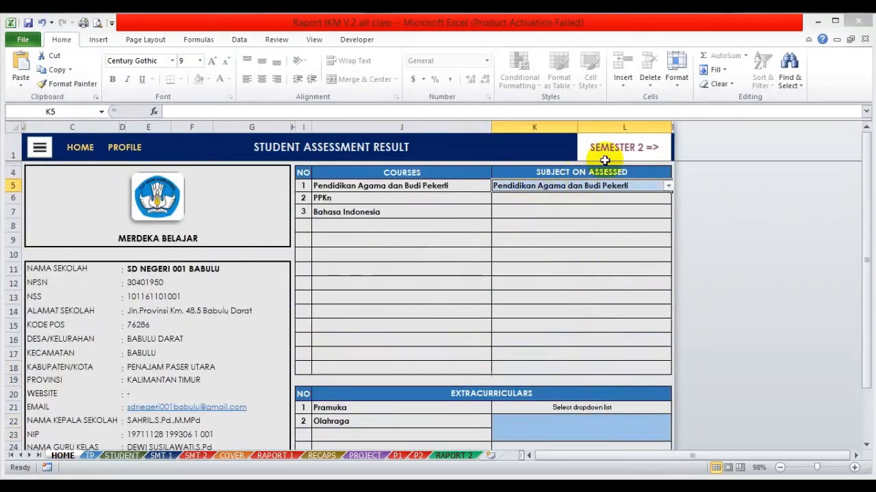
{"action": "left_click", "coordinate": [619, 147]}
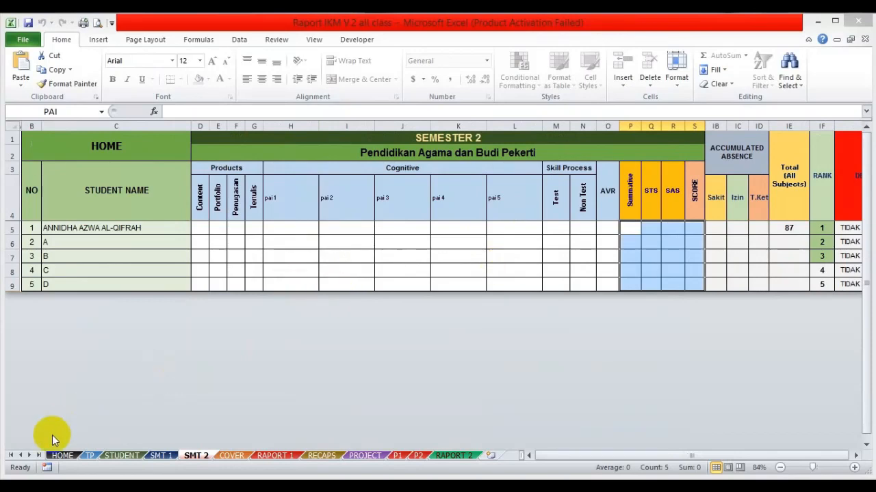
- On the HOME sheet, replace the assessed subject Pendidikan Agama dan Budi Pekerti with PPKn and open its Semester 2 sheet
{"action": "left_click", "coordinate": [60, 457]}
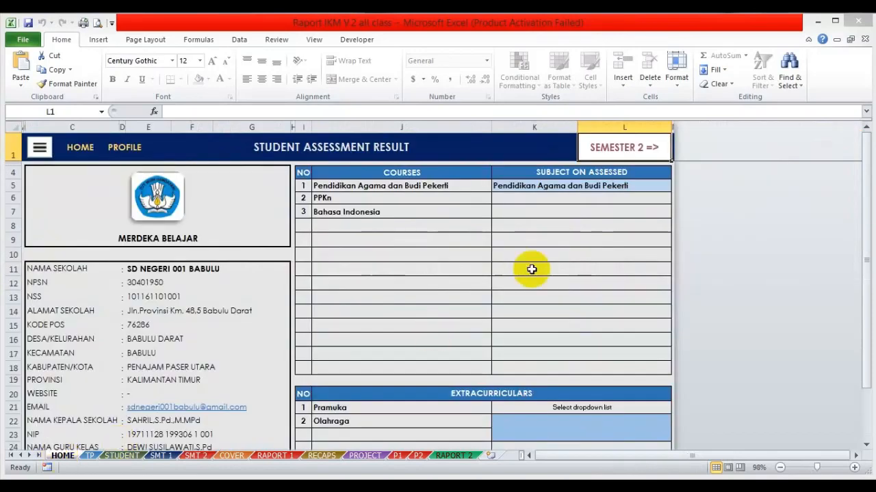
{"action": "left_click", "coordinate": [552, 198]}
{"action": "key", "text": "alt+Down"}
{"action": "left_click", "coordinate": [538, 210]}
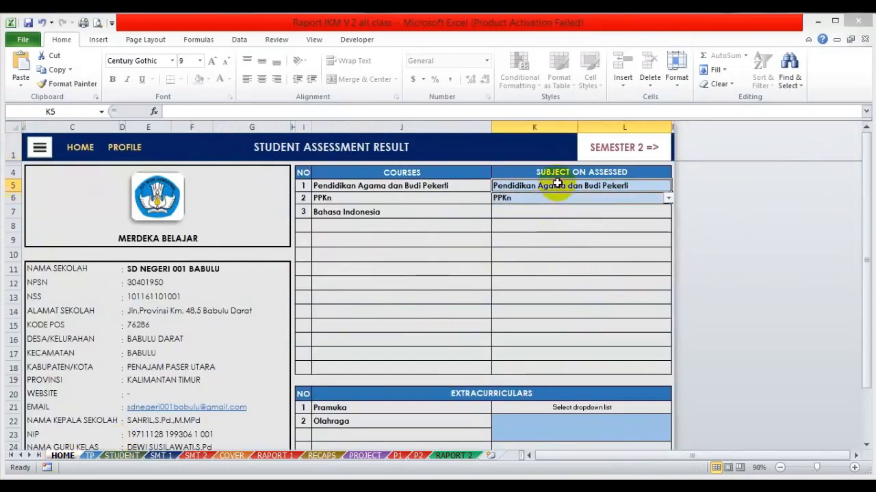
{"action": "left_click", "coordinate": [617, 150]}
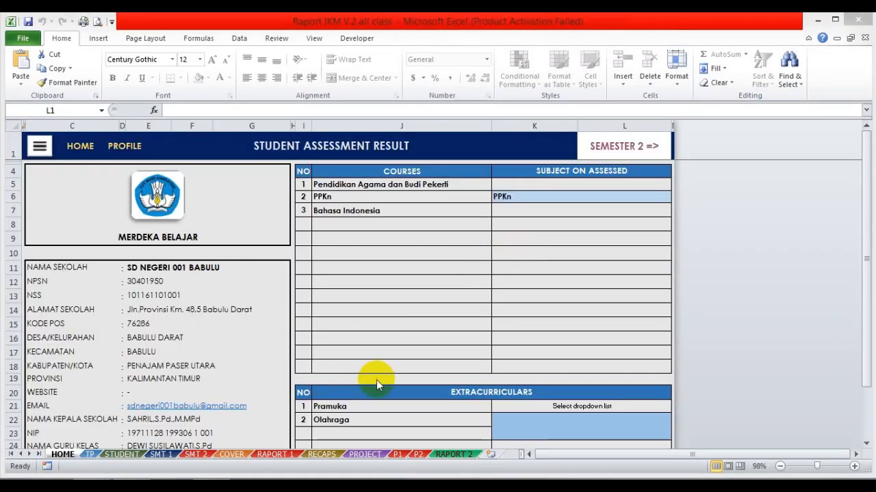
- Examine the semester 2 report on the RAPORT 1 sheet, from the subjects through attendance to the Keputusan section
{"action": "left_click", "coordinate": [269, 454]}
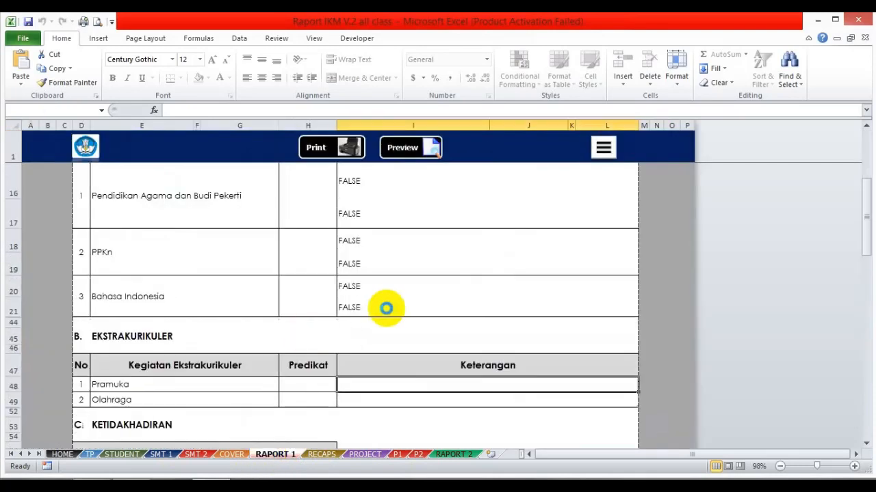
{"action": "scroll", "coordinate": [389, 309], "scroll_direction": "down", "scroll_amount": 3}
{"action": "scroll", "coordinate": [390, 313], "scroll_direction": "down", "scroll_amount": 4}
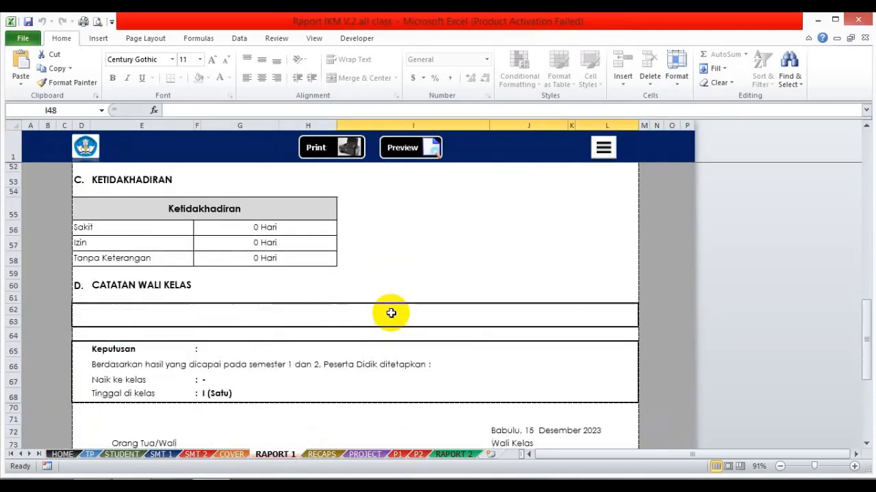
- Review the semester 2 Keputusan section on the RAPORT 1 sheet, including the Naik ke kelas and Tinggal di kelas lines
{"action": "left_click", "coordinate": [101, 316]}
{"action": "left_click_drag", "start_coordinate": [101, 315], "coordinate": [244, 356]}
{"action": "left_click", "coordinate": [313, 355]}
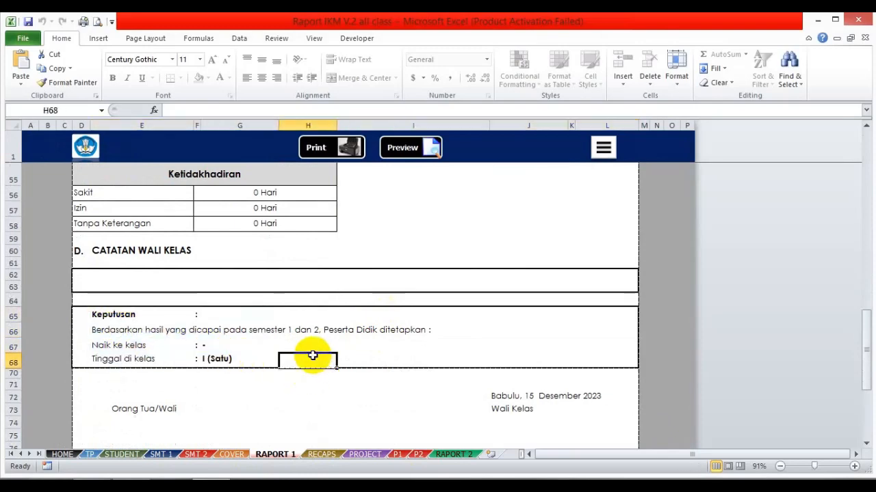
- Set SEMESTER to 1 (Satu) in the school data on the HOME sheet
{"action": "left_click", "coordinate": [60, 454]}
{"action": "scroll", "coordinate": [146, 411], "scroll_direction": "down", "scroll_amount": 4}
{"action": "left_click", "coordinate": [206, 356]}
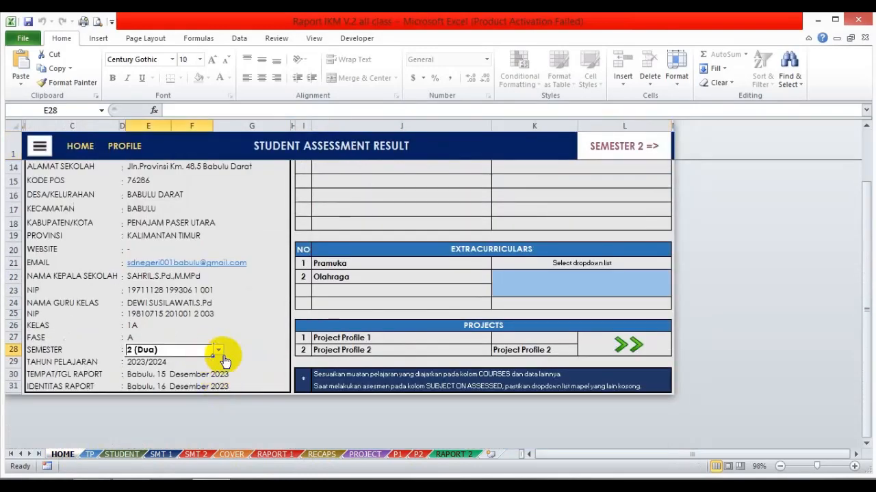
{"action": "left_click", "coordinate": [217, 350]}
{"action": "left_click", "coordinate": [180, 362]}
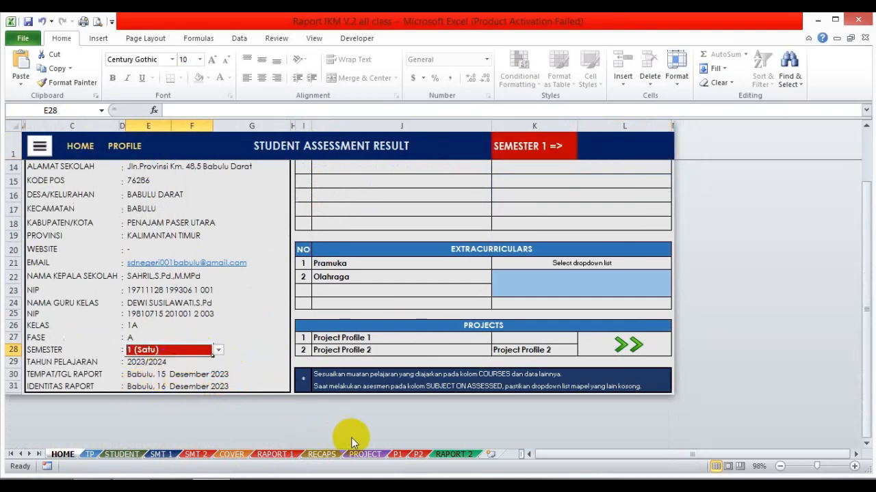
- Examine the semester 1 report on the RAPORT 1 sheet from the subject scores to the signatures, and open the RECAPS sheet
{"action": "left_click", "coordinate": [280, 454]}
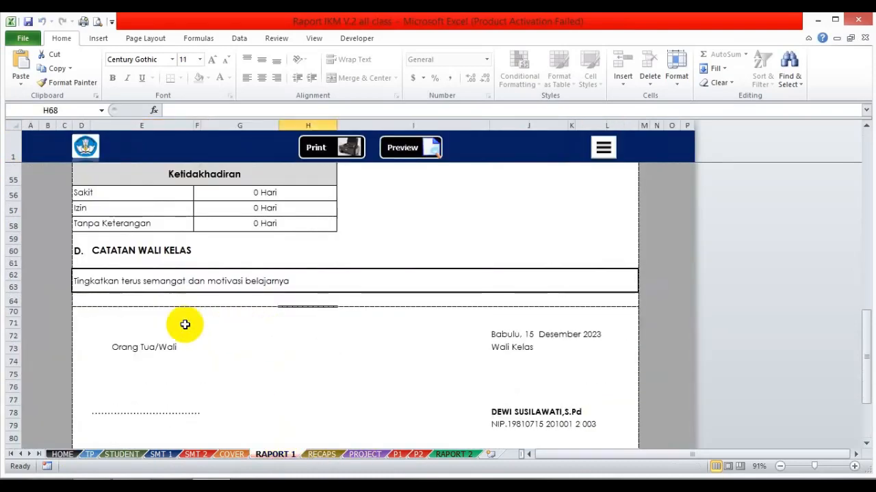
{"action": "left_click", "coordinate": [184, 324]}
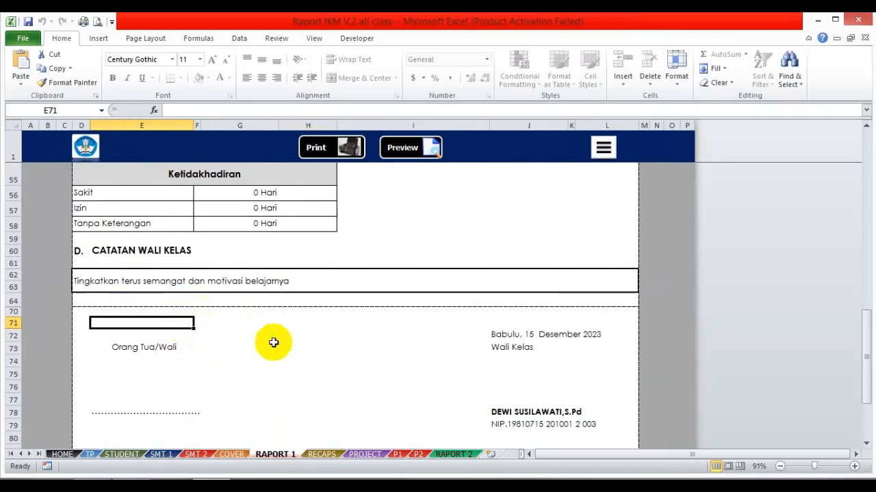
{"action": "scroll", "coordinate": [264, 317], "scroll_direction": "up", "scroll_amount": 3}
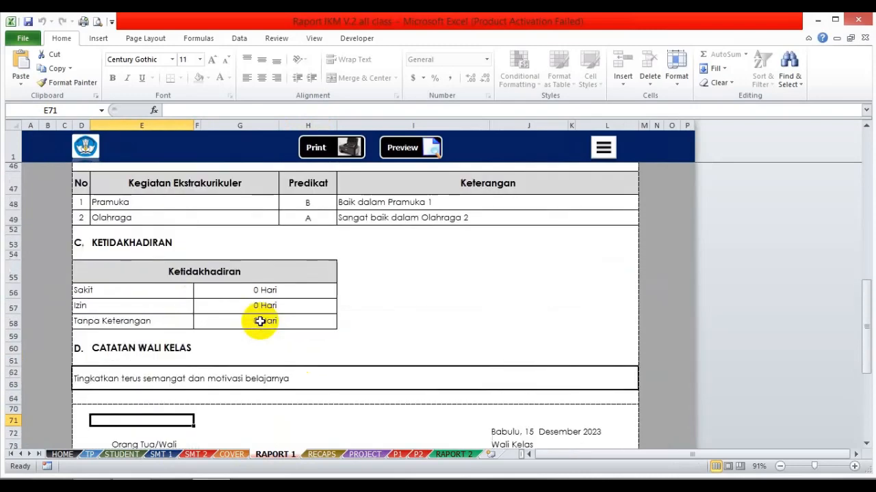
{"action": "scroll", "coordinate": [260, 320], "scroll_direction": "up", "scroll_amount": 3}
{"action": "scroll", "coordinate": [260, 321], "scroll_direction": "up", "scroll_amount": 5}
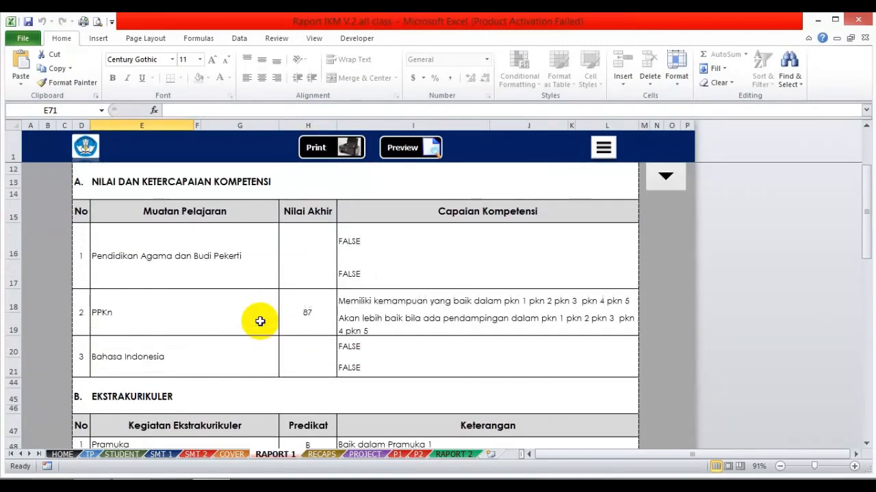
{"action": "scroll", "coordinate": [260, 321], "scroll_direction": "down", "scroll_amount": 14}
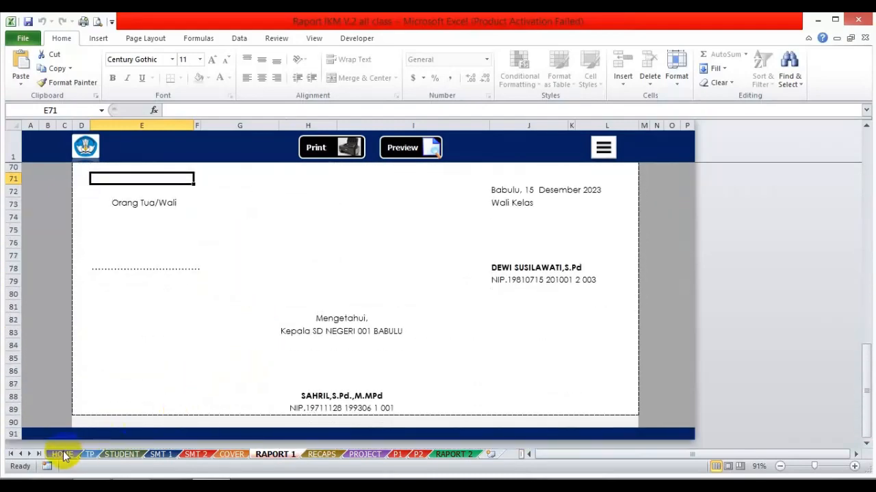
{"action": "left_click", "coordinate": [319, 454]}
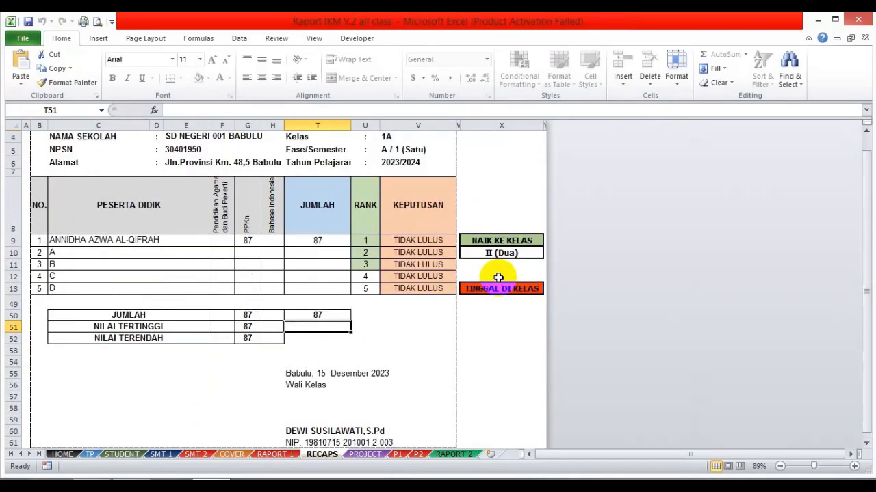
- Add three entries, e, ee and ee, below the existing students in the NAMA PESERTA DIDIK column of the STUDENT sheet
{"action": "left_click", "coordinate": [118, 454]}
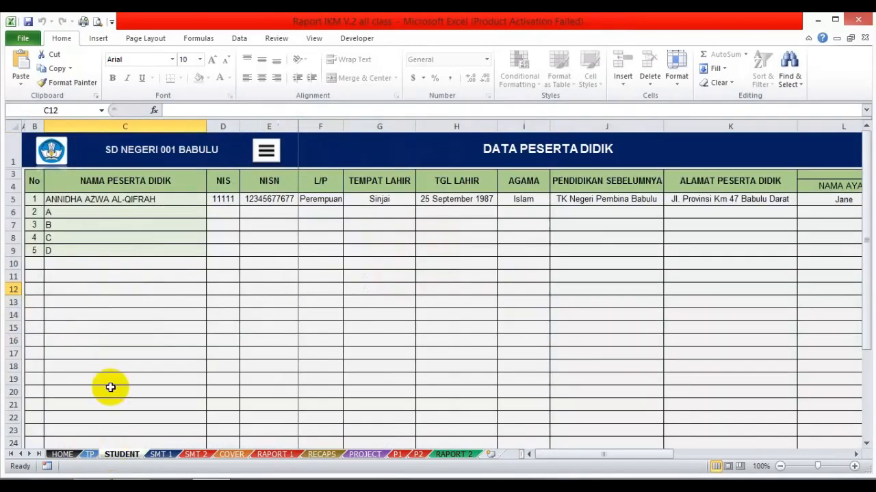
{"action": "left_click", "coordinate": [71, 261]}
{"action": "type", "text": "e"}
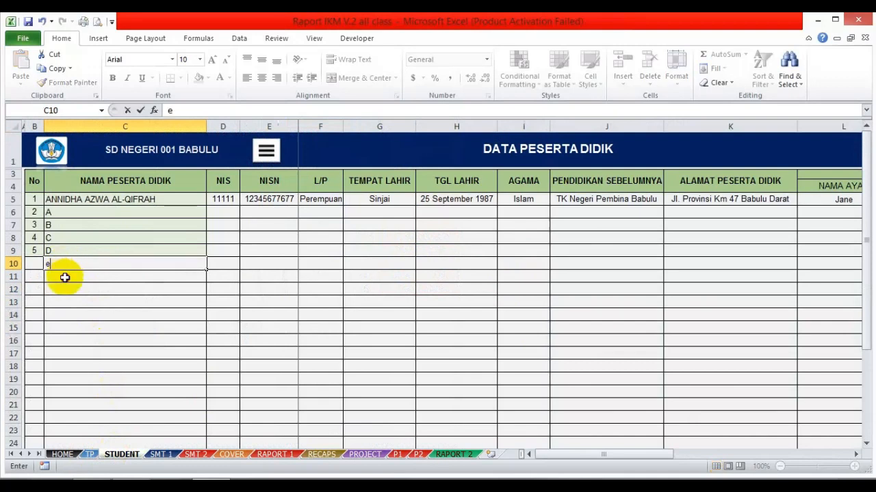
{"action": "left_click", "coordinate": [64, 278]}
{"action": "type", "text": "ee"}
{"action": "left_click", "coordinate": [68, 290]}
{"action": "type", "text": "ee"}
{"action": "left_click", "coordinate": [68, 313]}
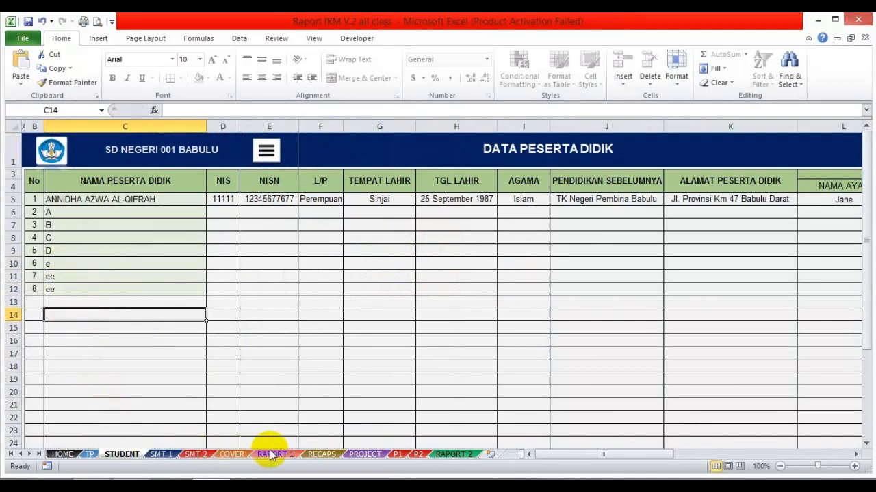
- Check the student list on the RECAPS sheet and inspect the class values under NAIK KE KELAS and TINGGAL DI KELAS
{"action": "left_click", "coordinate": [321, 455]}
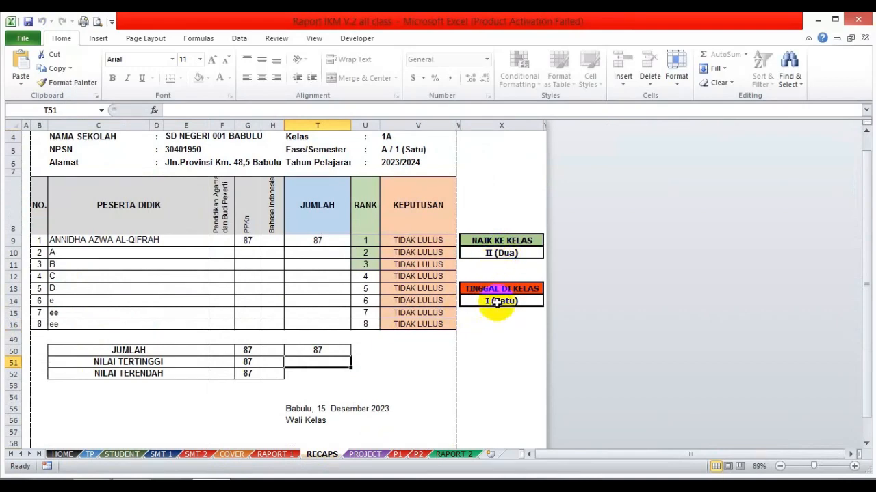
{"action": "left_click", "coordinate": [497, 303]}
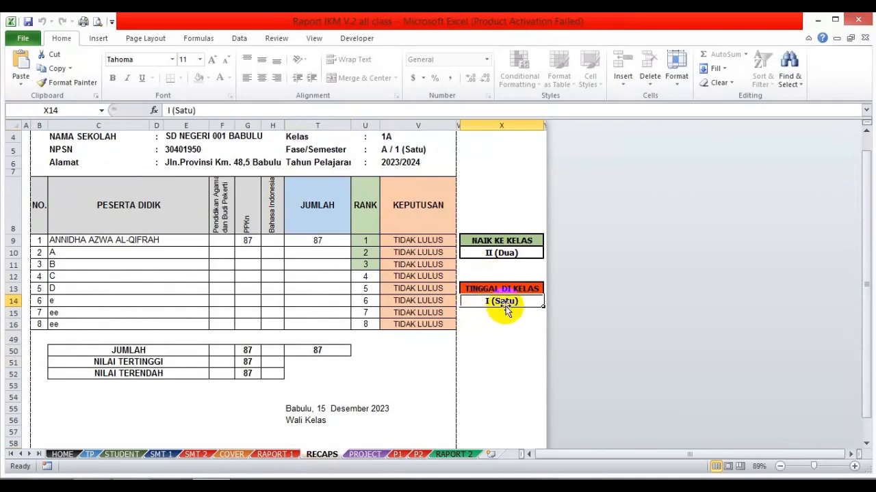
{"action": "left_click", "coordinate": [493, 253]}
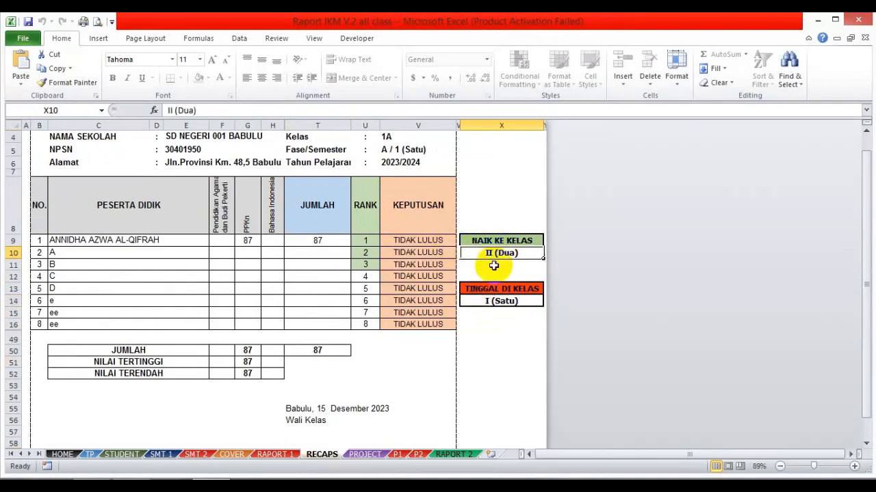
{"action": "left_click", "coordinate": [498, 303]}
- Switch SEMESTER on the HOME sheet to 2 (Dua)
{"action": "left_click", "coordinate": [278, 454]}
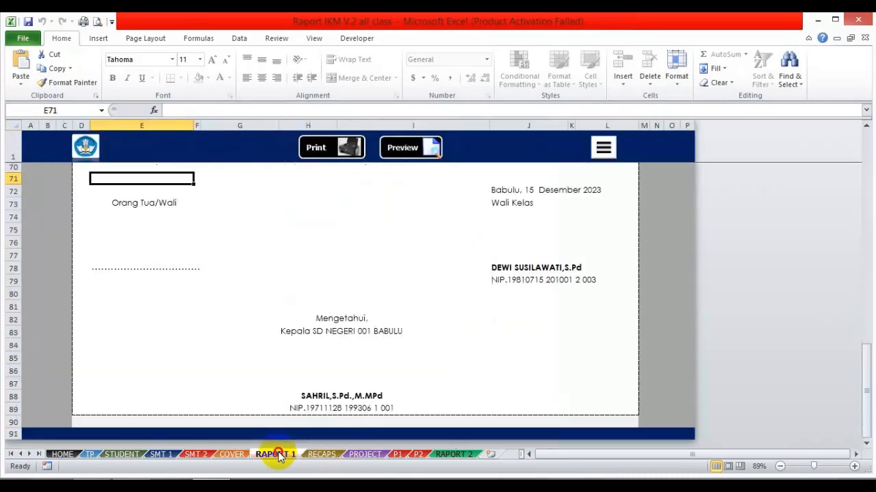
{"action": "left_click", "coordinate": [64, 454]}
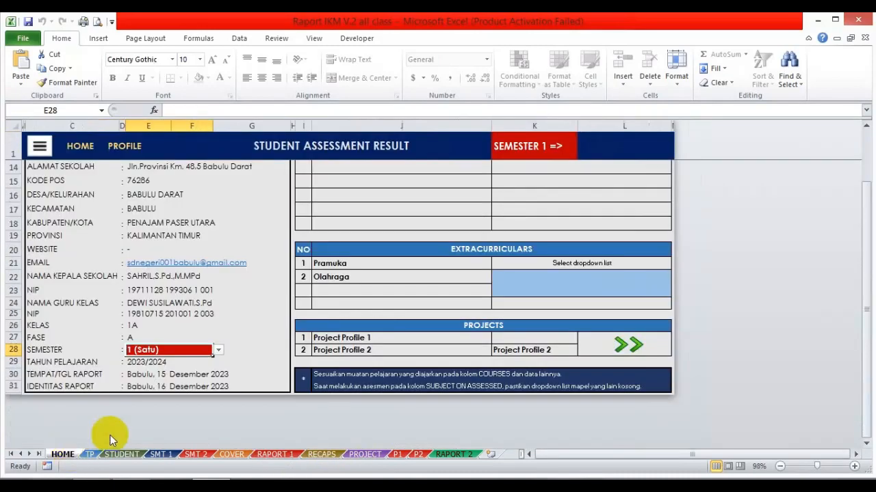
{"action": "left_click", "coordinate": [218, 349]}
{"action": "left_click", "coordinate": [171, 368]}
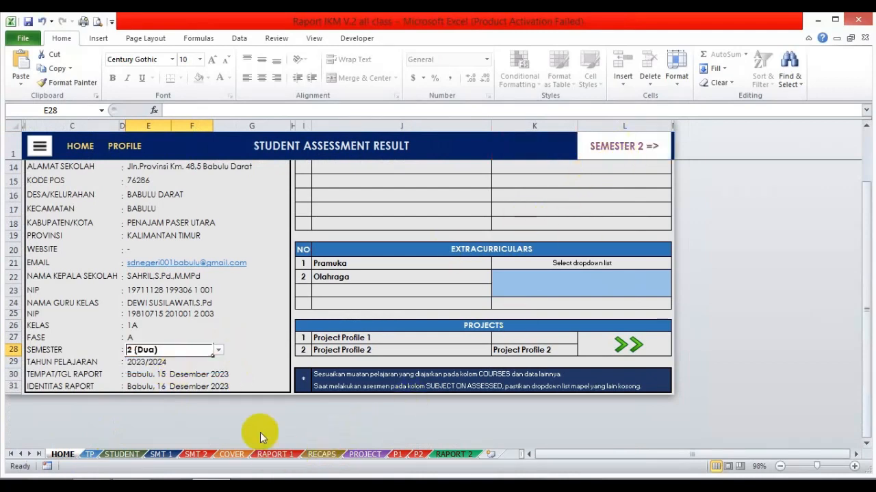
- Inspect the Tinggal di kelas decision and the subject scores in the semester 2 report on the RAPORT 1 sheet
{"action": "left_click", "coordinate": [274, 454]}
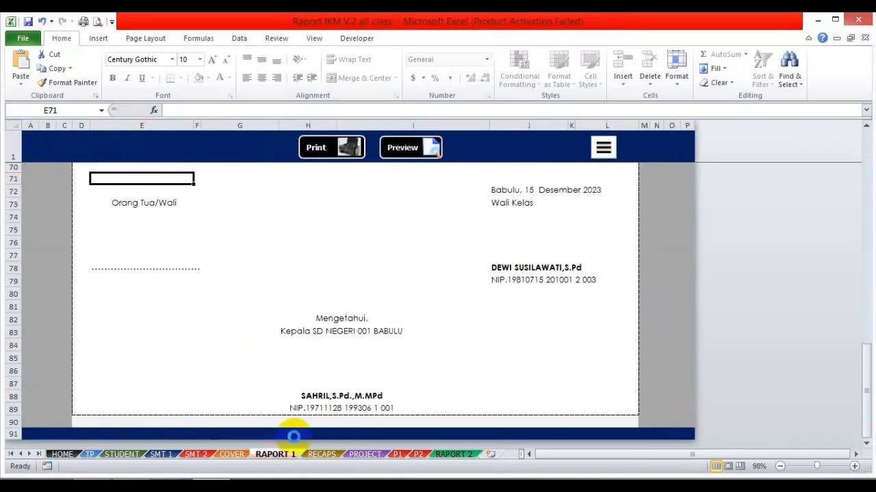
{"action": "scroll", "coordinate": [287, 314], "scroll_direction": "up", "scroll_amount": 3}
{"action": "left_click", "coordinate": [212, 335]}
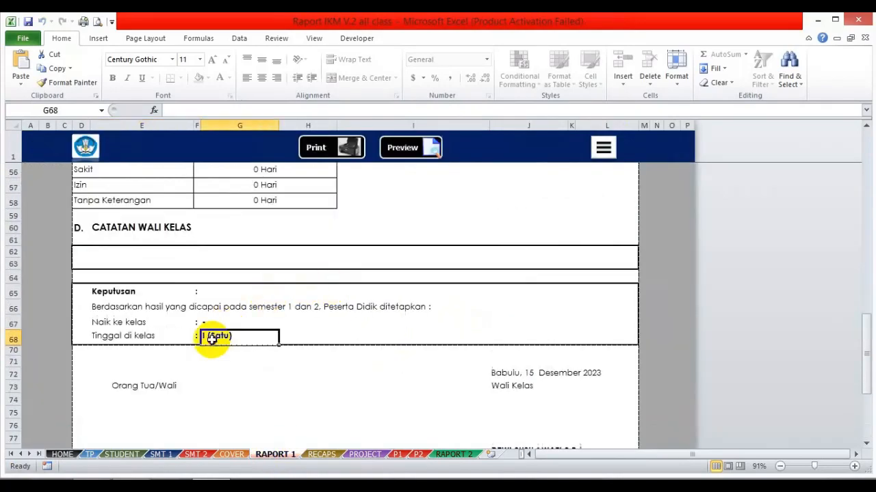
{"action": "scroll", "coordinate": [259, 308], "scroll_direction": "up", "scroll_amount": 3}
{"action": "scroll", "coordinate": [257, 307], "scroll_direction": "up", "scroll_amount": 12}
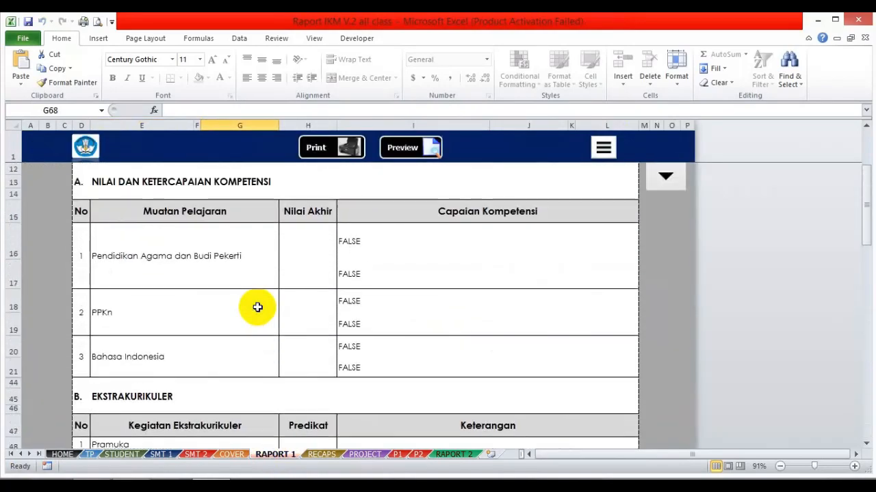
{"action": "scroll", "coordinate": [257, 307], "scroll_direction": "down", "scroll_amount": 5}
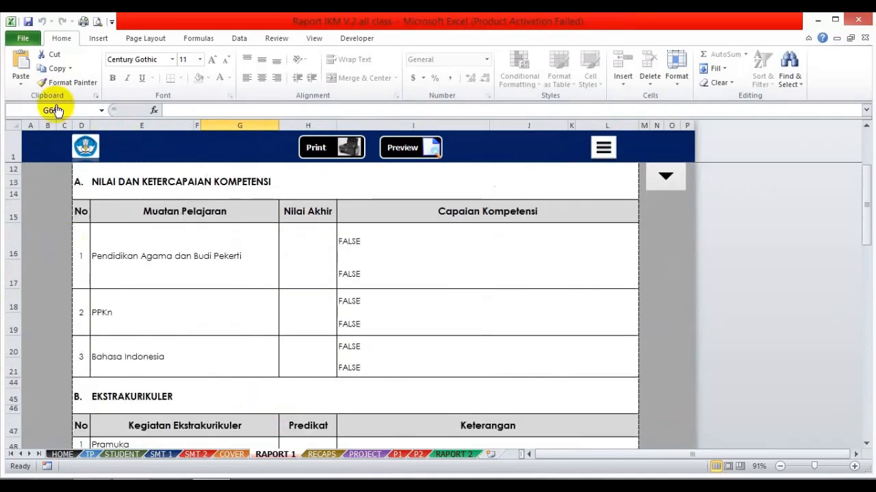
- Review the semester 2 score recap on the RECAPS sheet, including the KEPUTUSAN column and the KKTP heading
{"action": "left_click", "coordinate": [323, 455]}
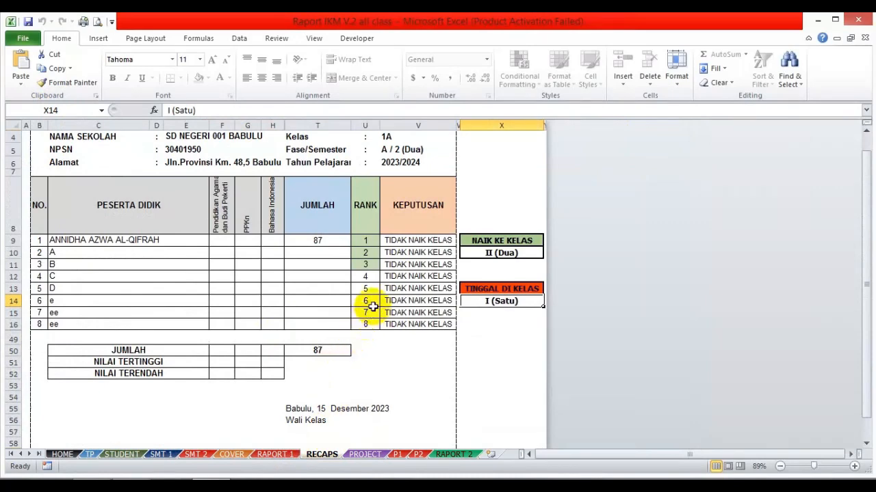
{"action": "scroll", "coordinate": [373, 307], "scroll_direction": "up", "scroll_amount": 1}
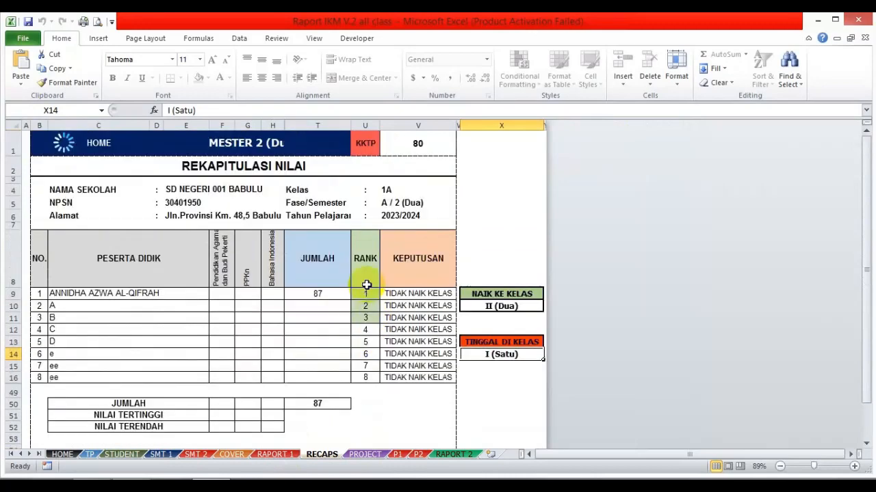